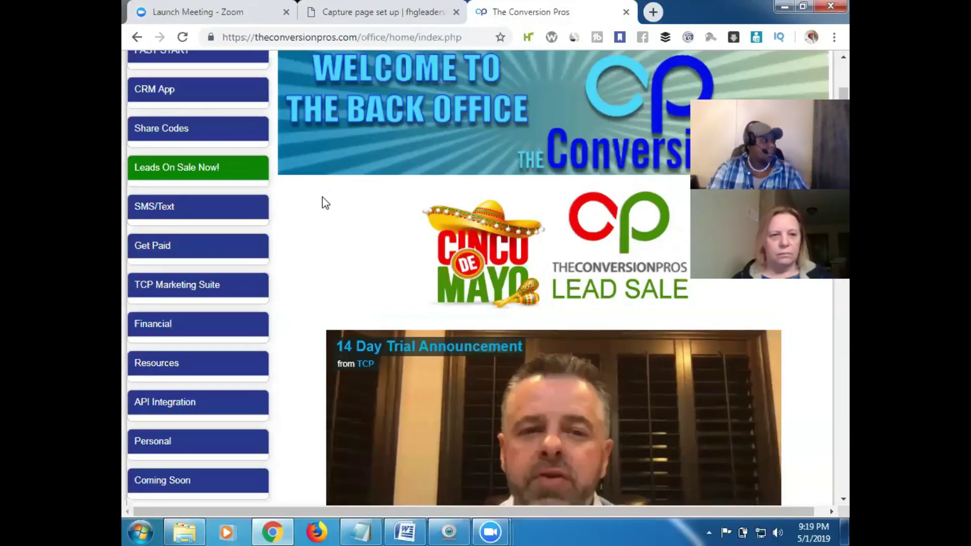
# Open Autoresponder Builder under TCP Marketing Suite and scroll down to the autoresponder table
pyautogui.scroll(-1, 850, 134)
pyautogui.scroll(-2, 850, 134)
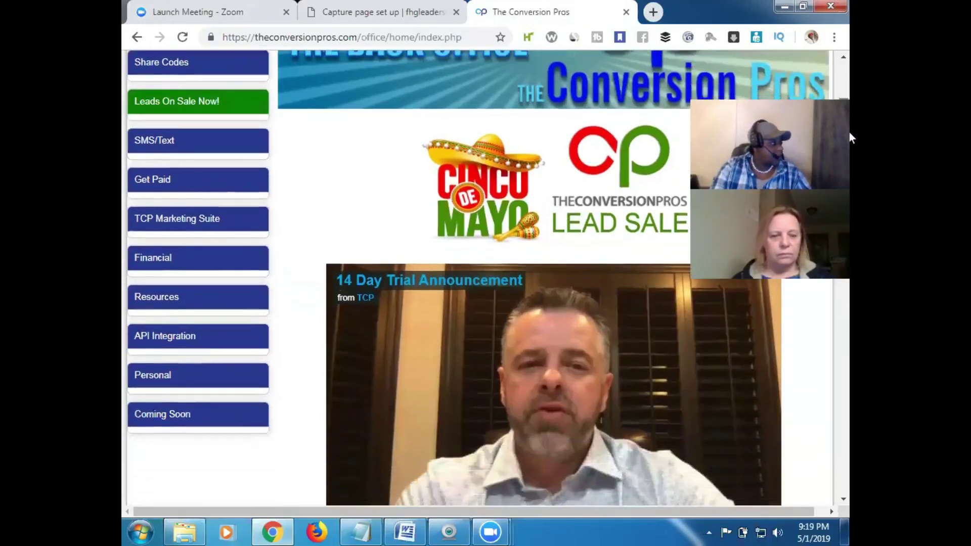
pyautogui.click(191, 223)
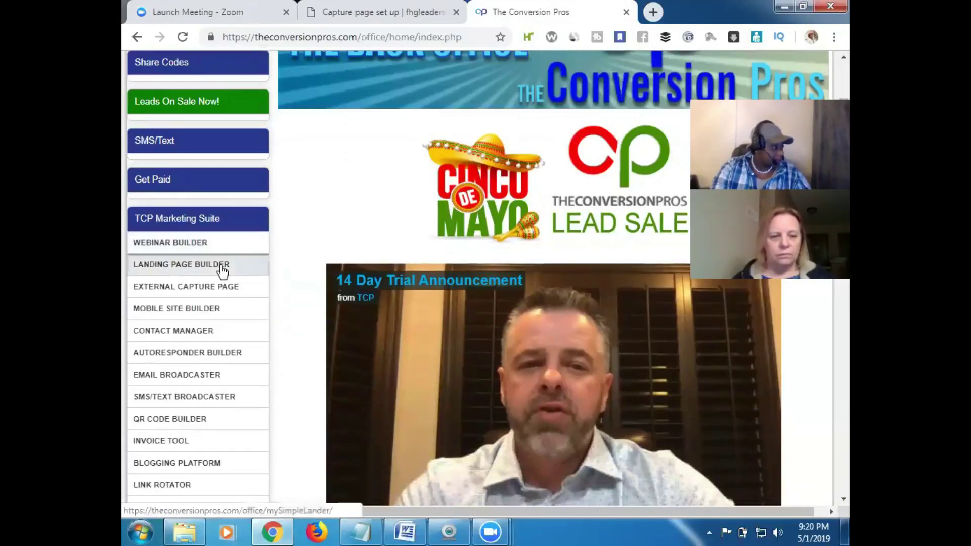
pyautogui.click(204, 353)
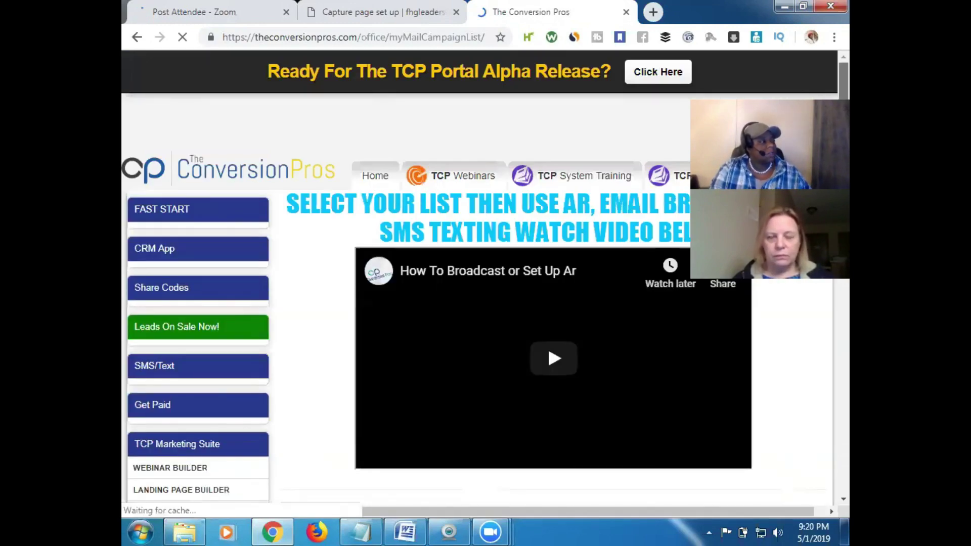
pyautogui.scroll(-1, 845, 122)
pyautogui.scroll(-7, 506, 278)
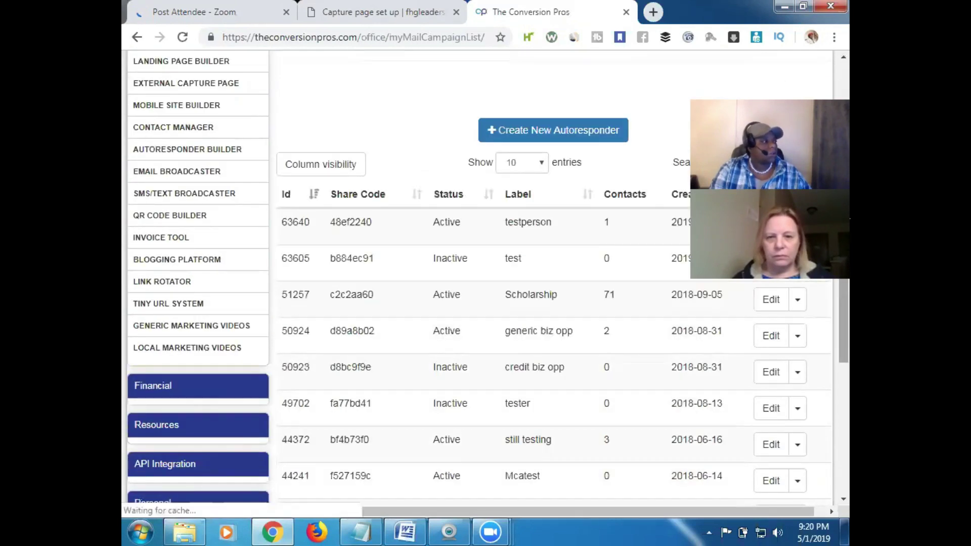
# Create a new autoresponder, dismiss the must-save warning from Email Series, and select its Label field
pyautogui.click(563, 132)
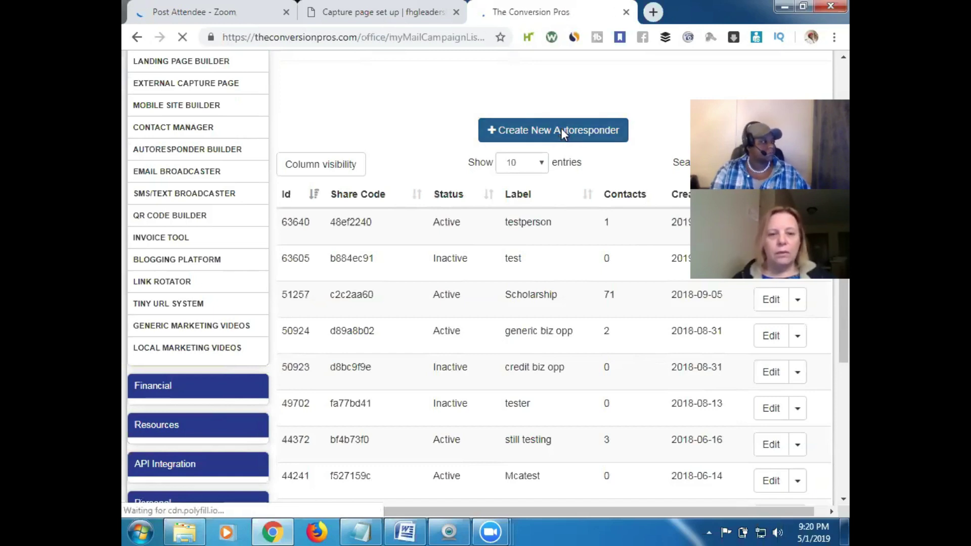
pyautogui.scroll(-3, 628, 131)
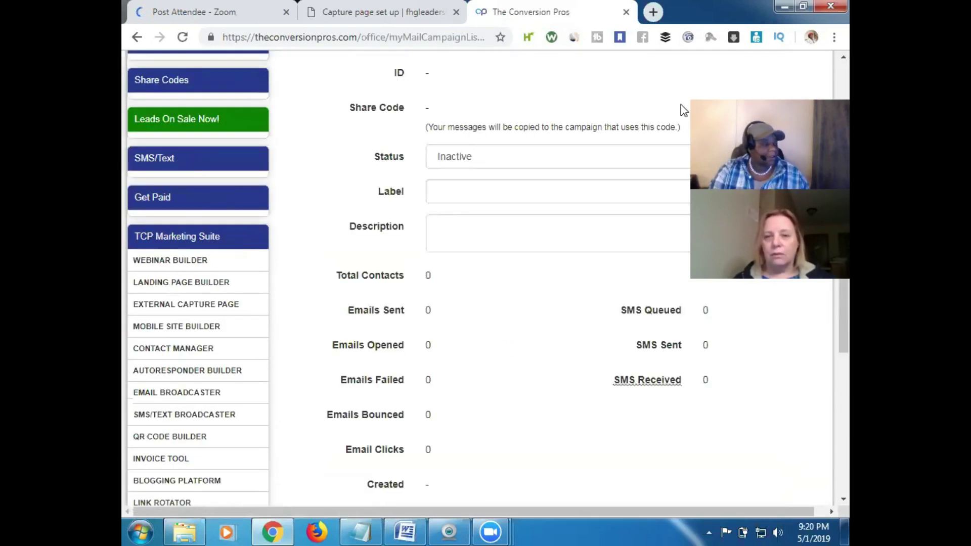
pyautogui.scroll(3, 849, 117)
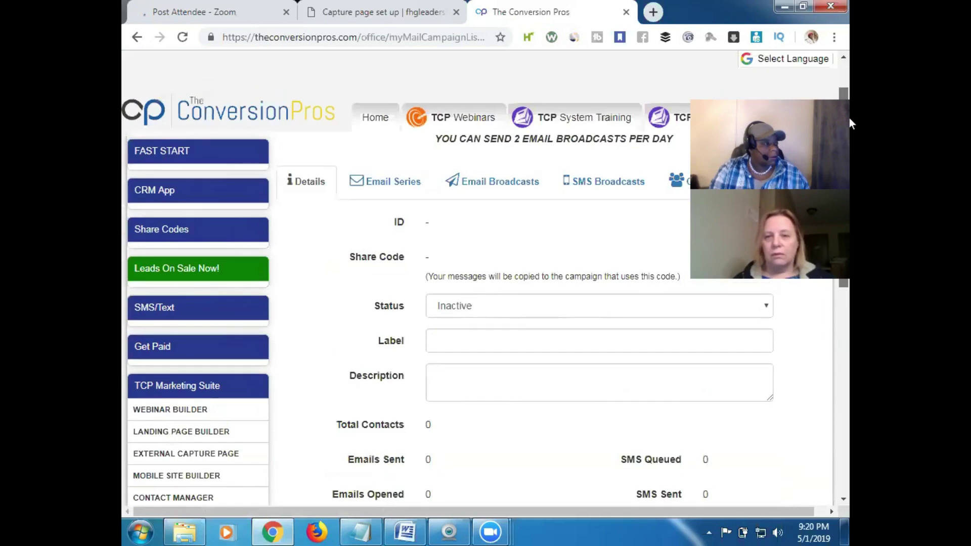
pyautogui.click(393, 182)
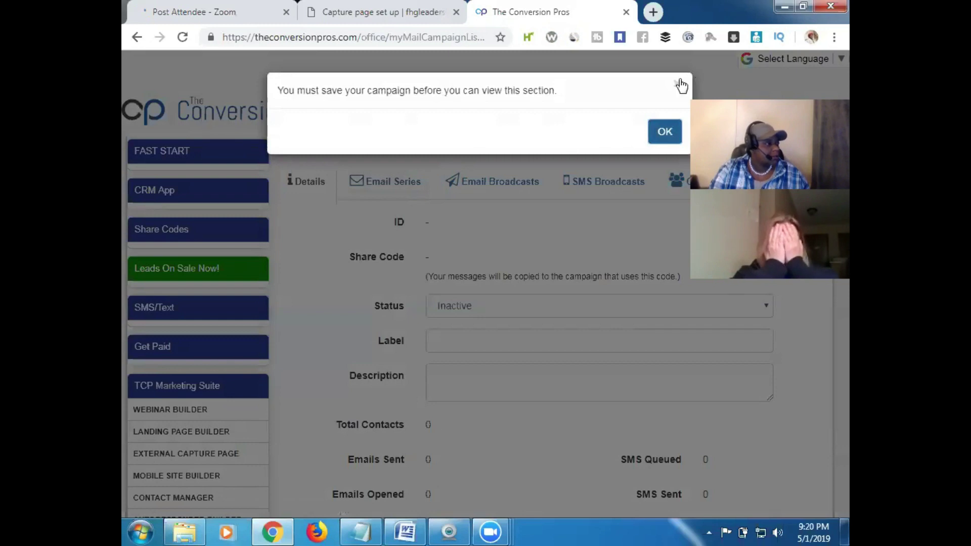
pyautogui.click(677, 84)
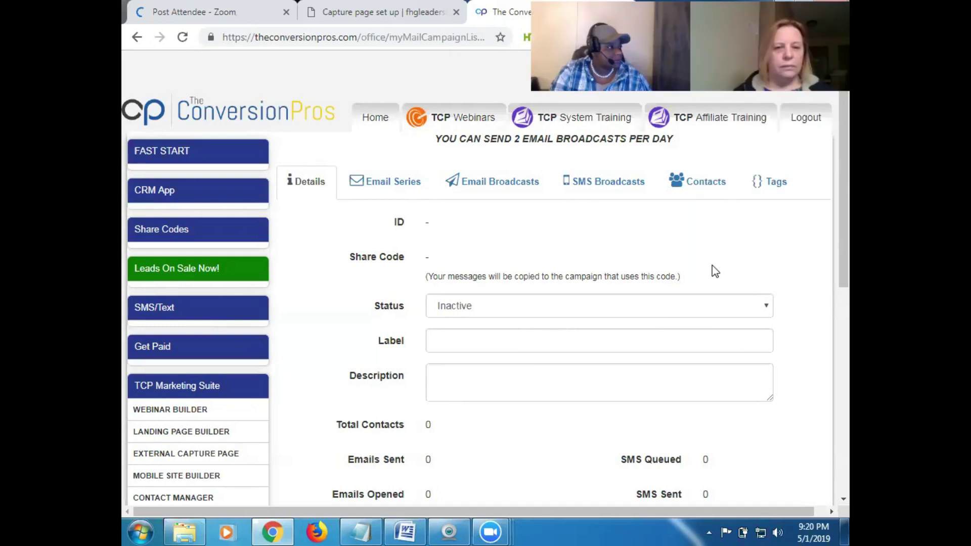
pyautogui.scroll(-1, 845, 177)
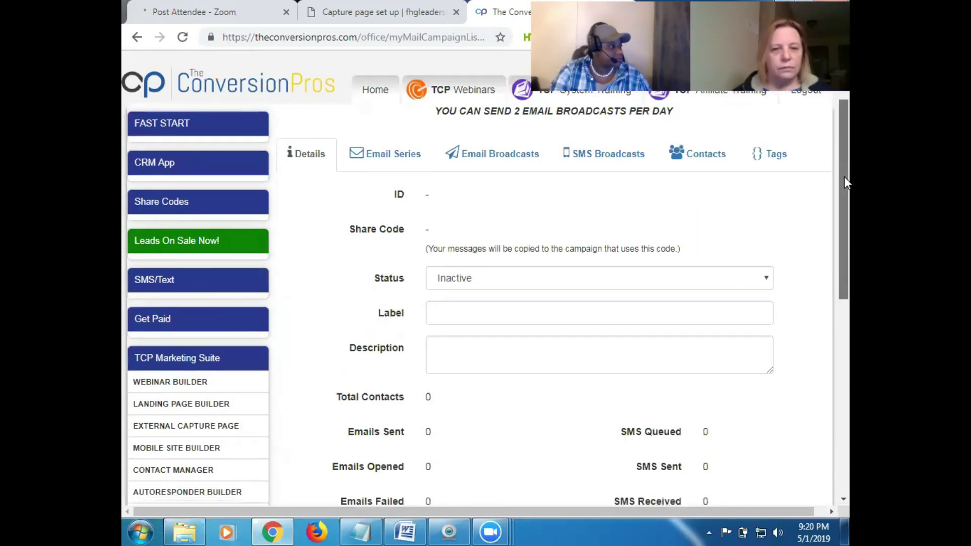
pyautogui.click(491, 314)
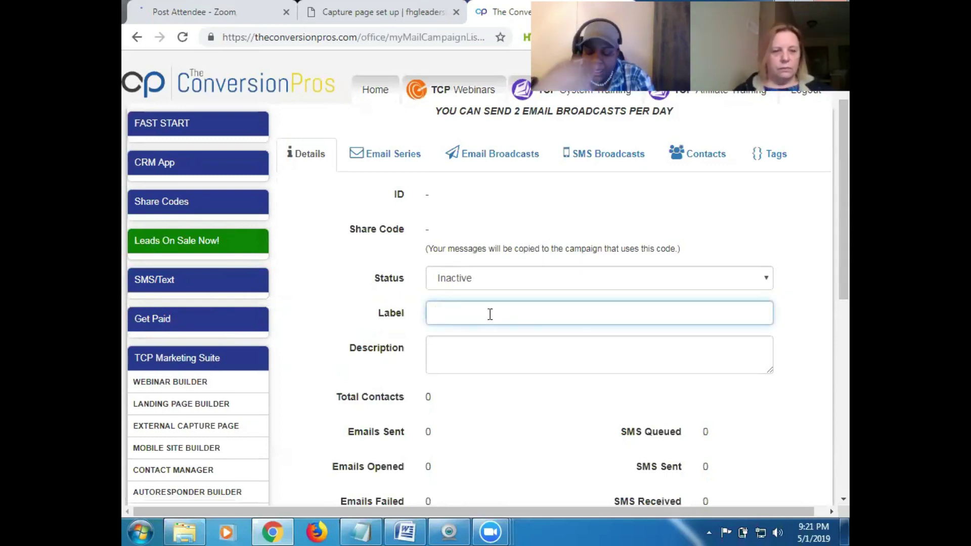
# Enter 'training' as both the label and the description, then submit the autoresponder
pyautogui.write('training')
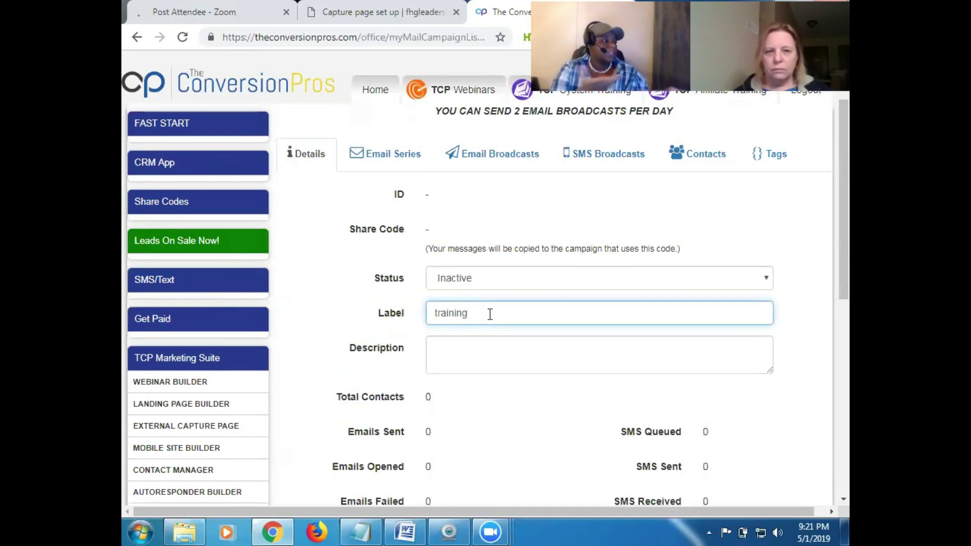
pyautogui.click(471, 346)
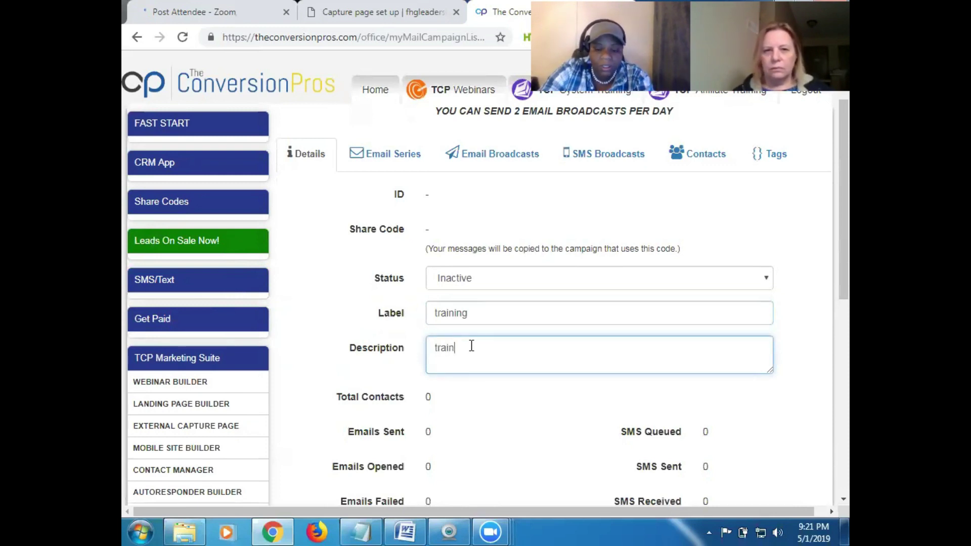
pyautogui.moveTo(849, 207); pyautogui.dragTo(847, 305)
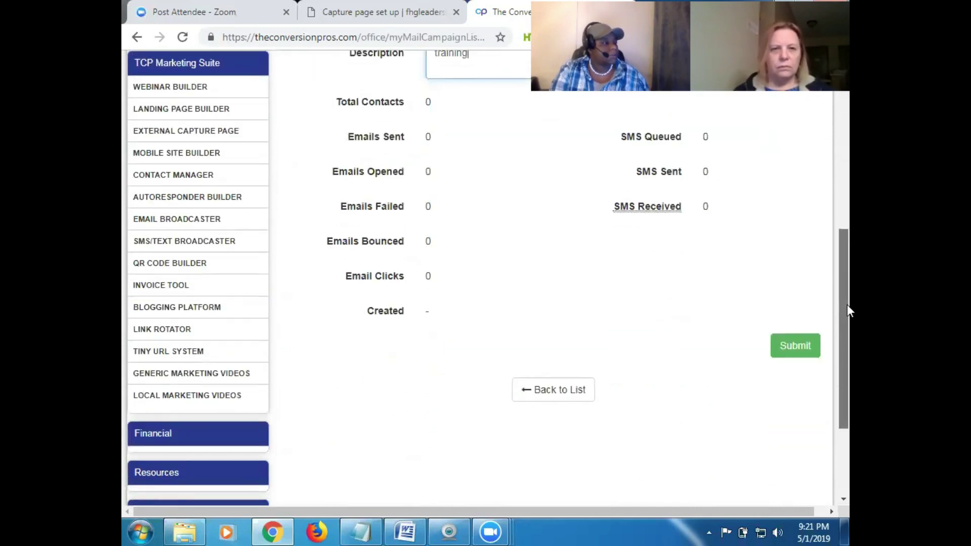
pyautogui.click(798, 350)
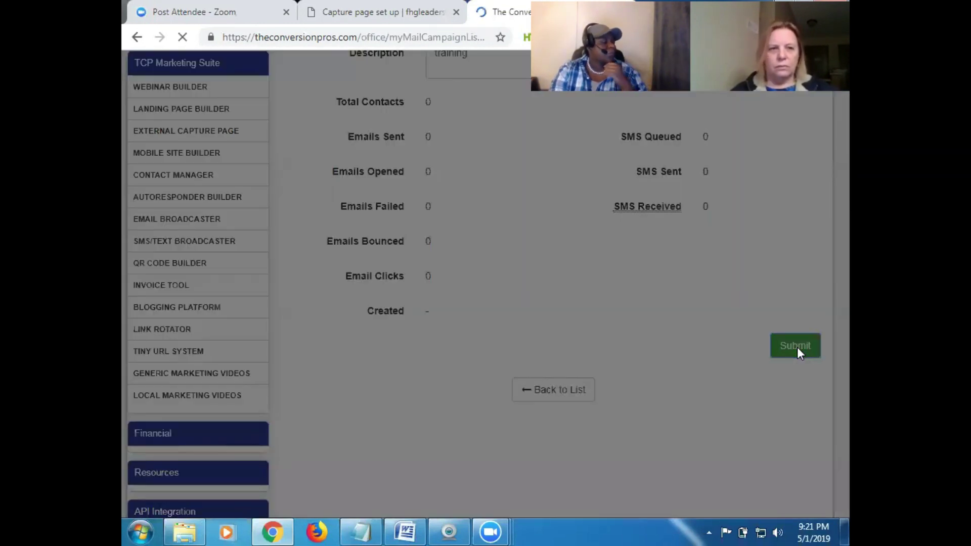
# In the saved autoresponder's empty Email Series, choose to add messages from a share code
pyautogui.scroll(-5, 798, 351)
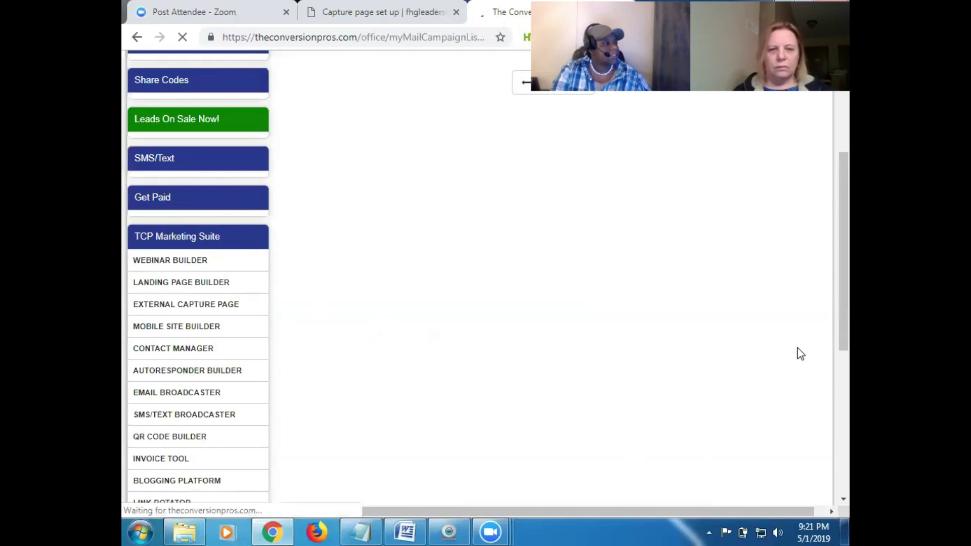
pyautogui.moveTo(848, 240); pyautogui.dragTo(849, 216)
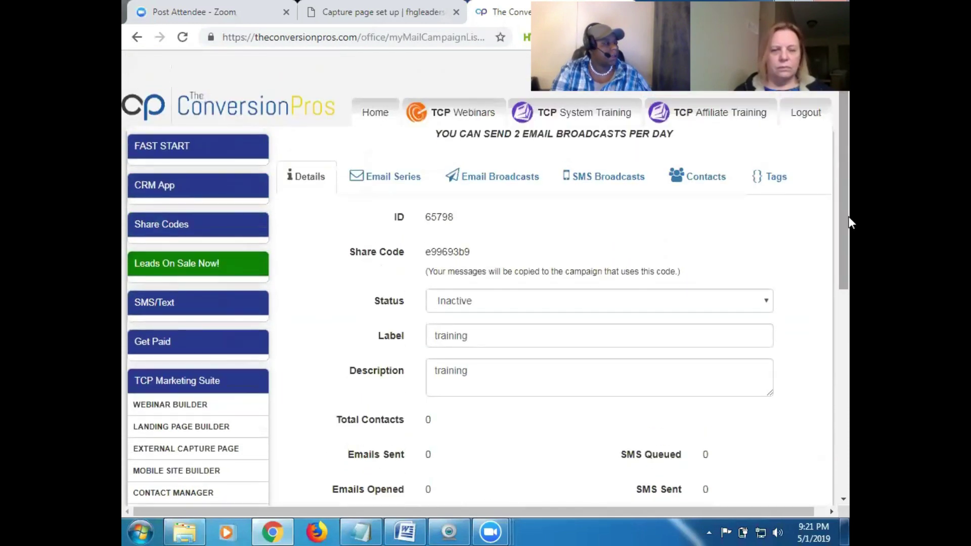
pyautogui.click(393, 177)
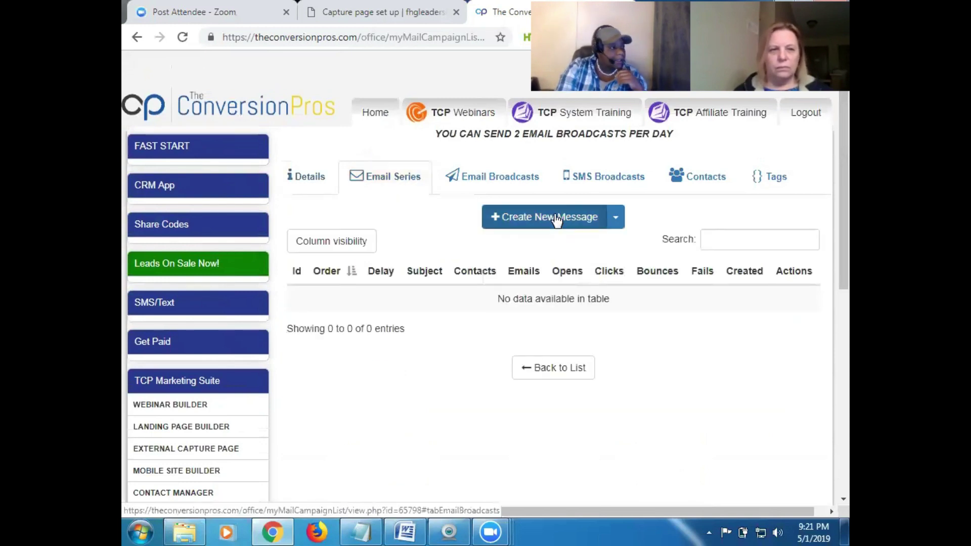
pyautogui.click(614, 222)
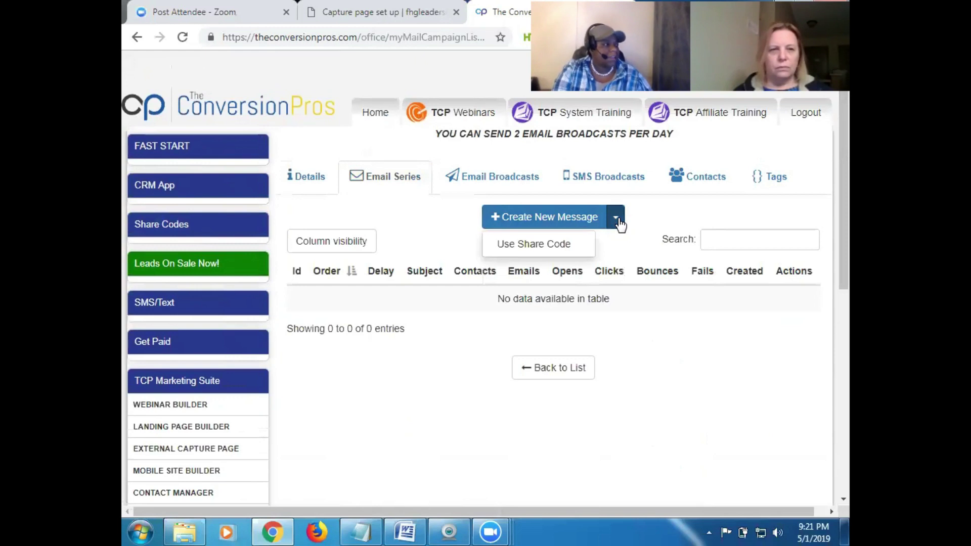
pyautogui.click(536, 248)
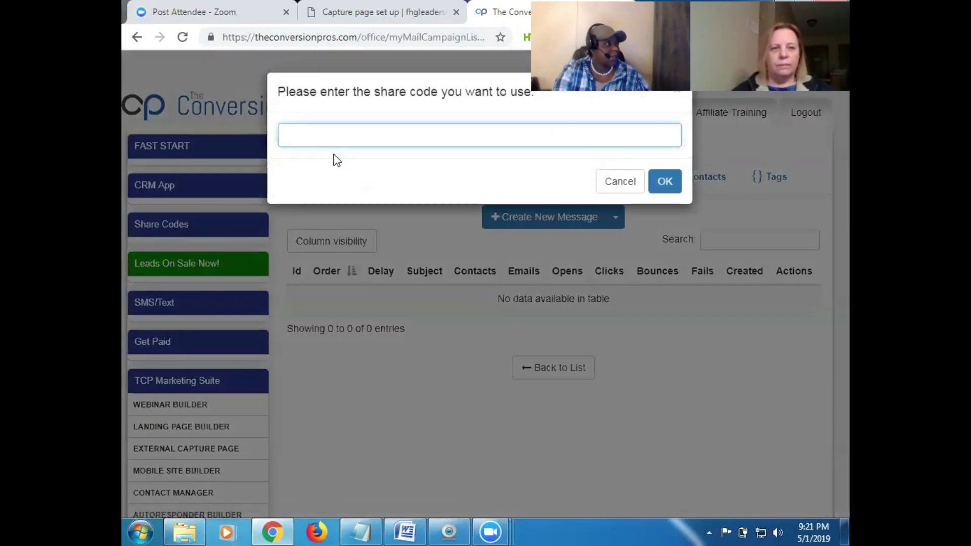
# Paste the share code, confirm the import of the seven messages, and open 'Re: WTF?' for editing
pyautogui.rightClick(298, 133)
pyautogui.click(371, 220)
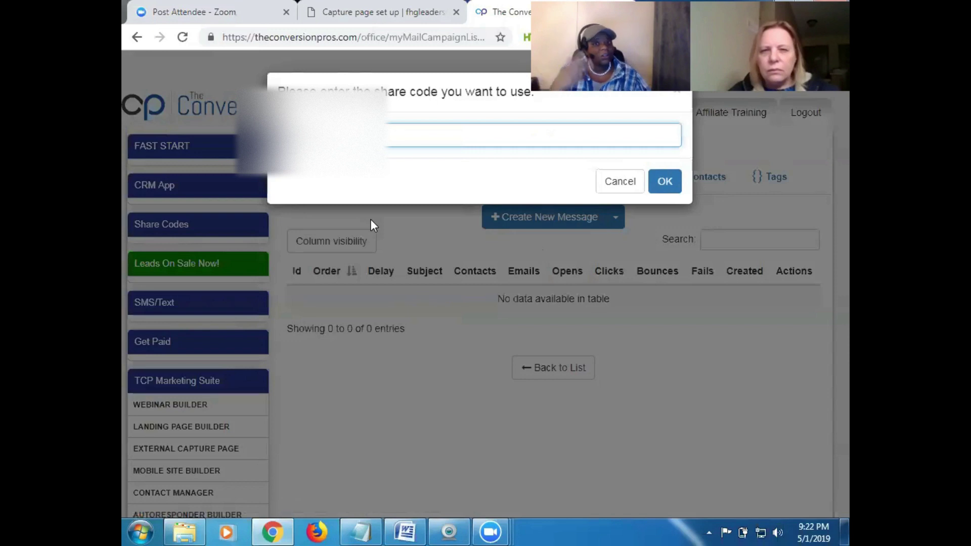
pyautogui.click(665, 183)
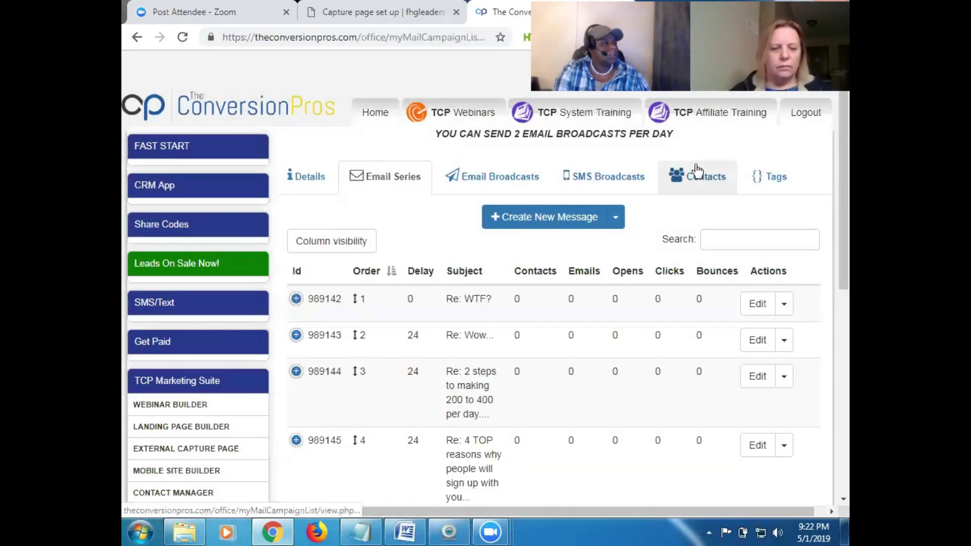
pyautogui.moveTo(849, 169)
pyautogui.mouseDown()
pyautogui.moveTo(849, 402)
pyautogui.moveTo(849, 167)
pyautogui.mouseUp()
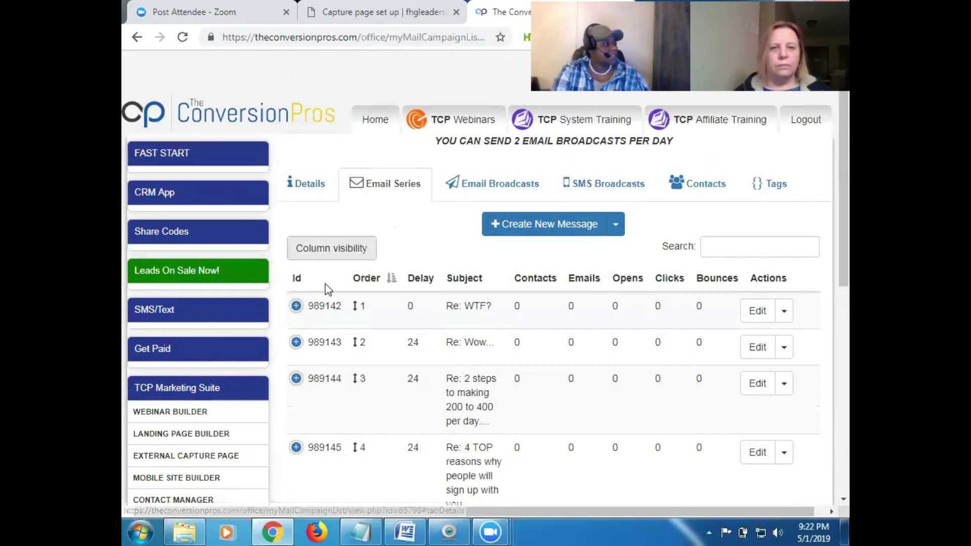
pyautogui.click(758, 313)
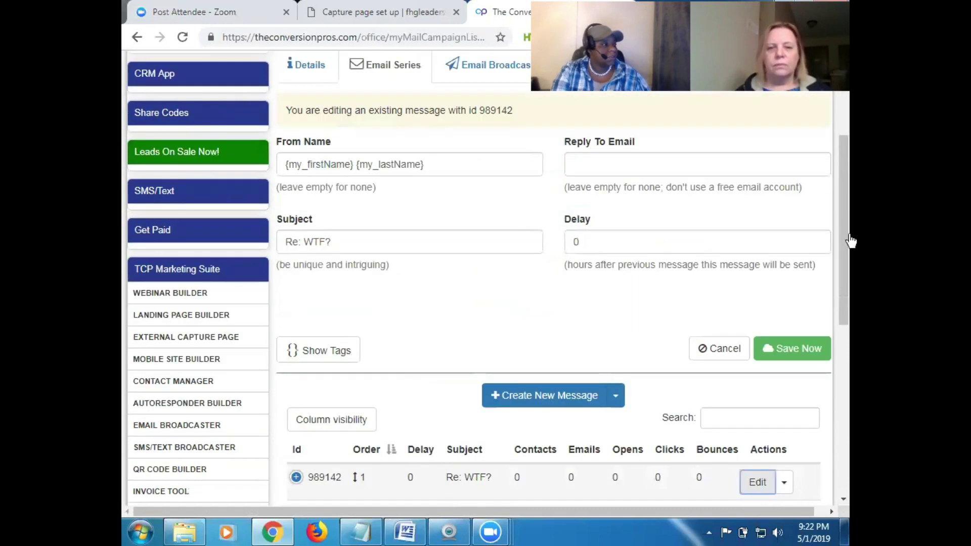
# Scroll through the 'Re: WTF?' editor, save it with Save Now, and acknowledge the success dialog
pyautogui.moveTo(849, 223); pyautogui.dragTo(849, 287)
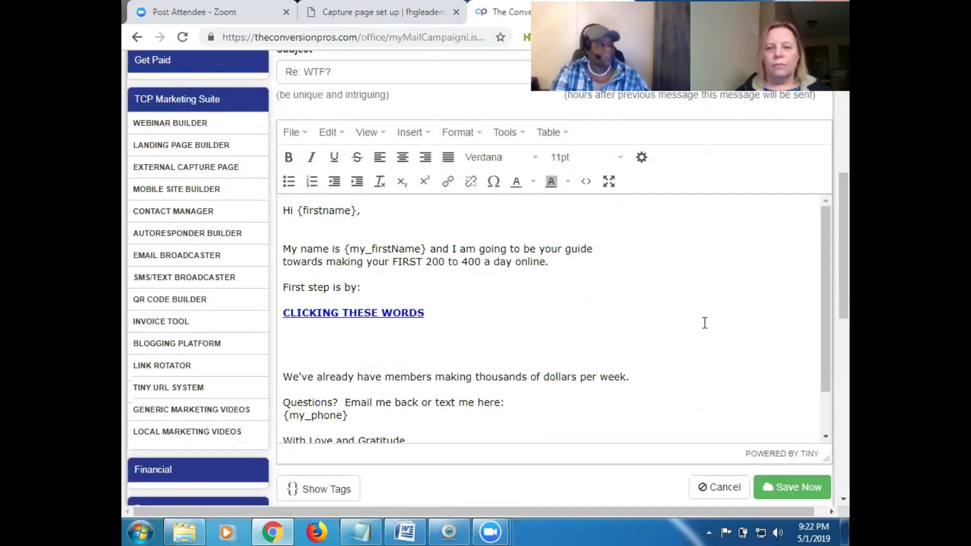
pyautogui.moveTo(849, 247); pyautogui.dragTo(849, 283)
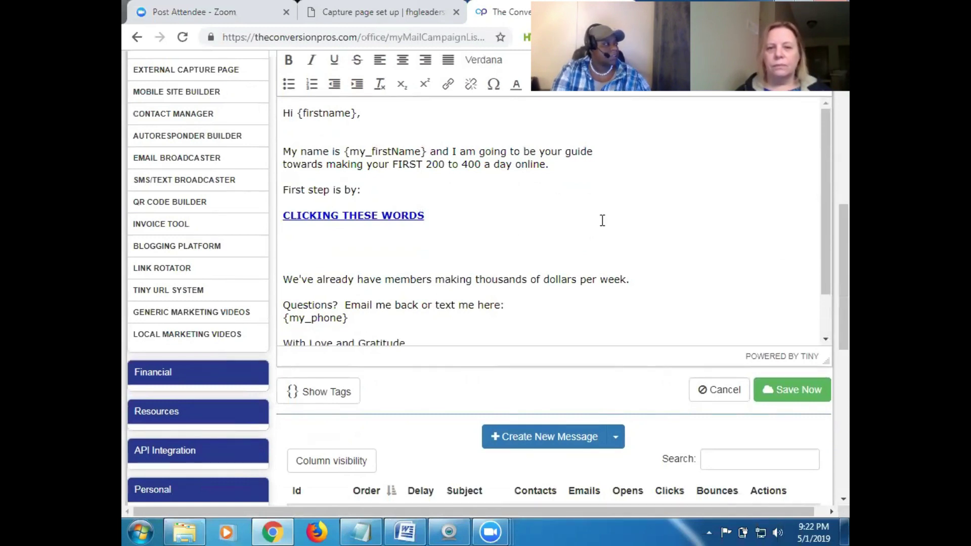
pyautogui.moveTo(825, 164)
pyautogui.mouseDown()
pyautogui.moveTo(824, 222)
pyautogui.moveTo(823, 169)
pyautogui.mouseUp()
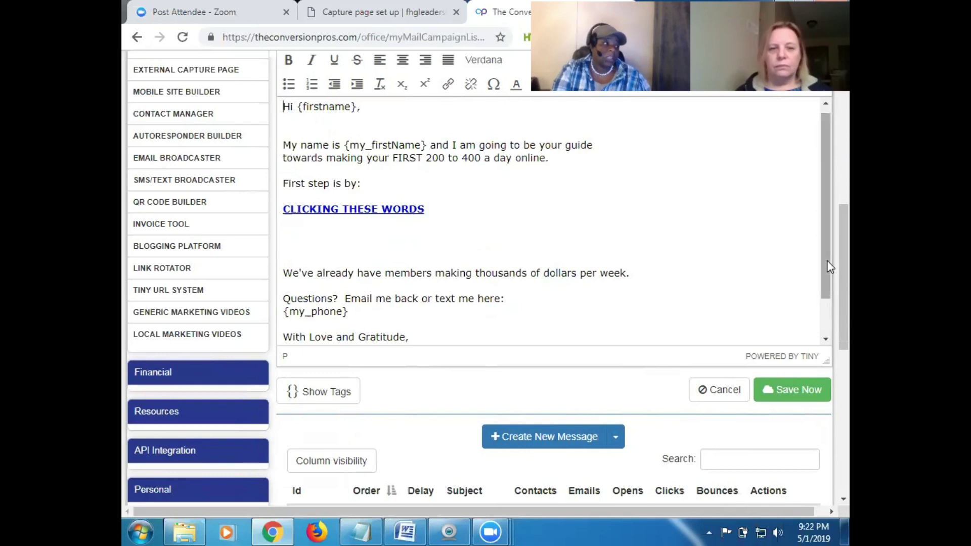
pyautogui.moveTo(849, 260)
pyautogui.mouseDown()
pyautogui.moveTo(848, 157)
pyautogui.moveTo(848, 278)
pyautogui.mouseUp()
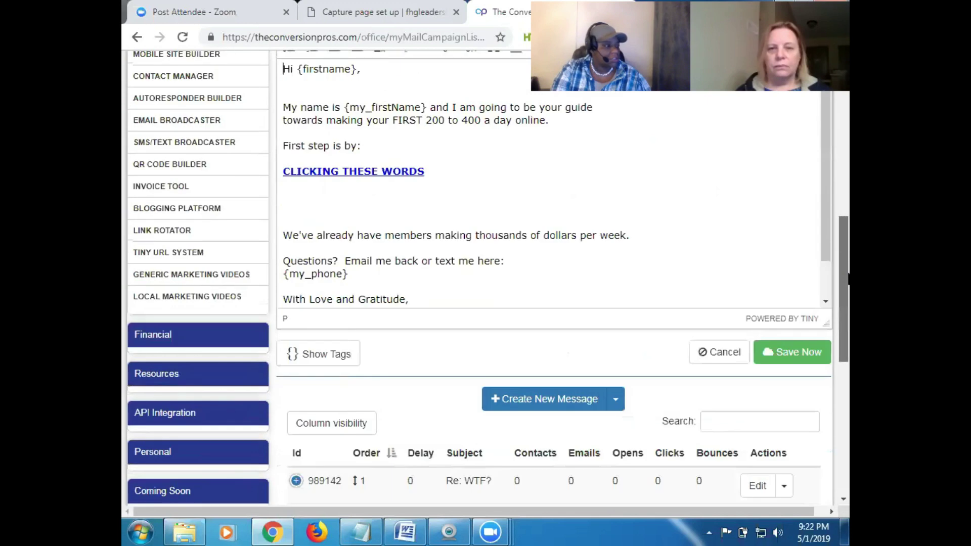
pyautogui.click(792, 355)
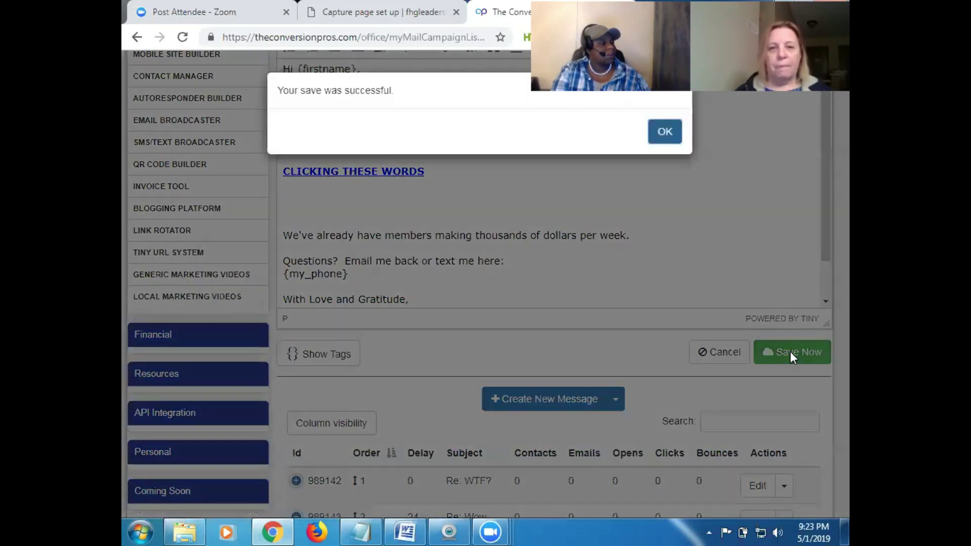
pyautogui.click(665, 132)
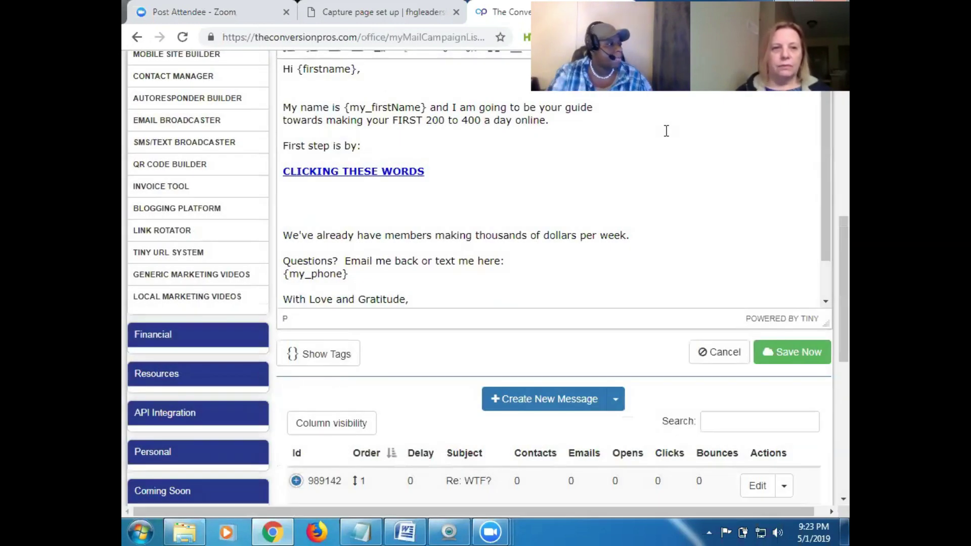
pyautogui.moveTo(848, 233); pyautogui.dragTo(845, 108)
# Open the campaign's Details tab, submit it unchanged, and dismiss the save confirmation
pyautogui.click(307, 153)
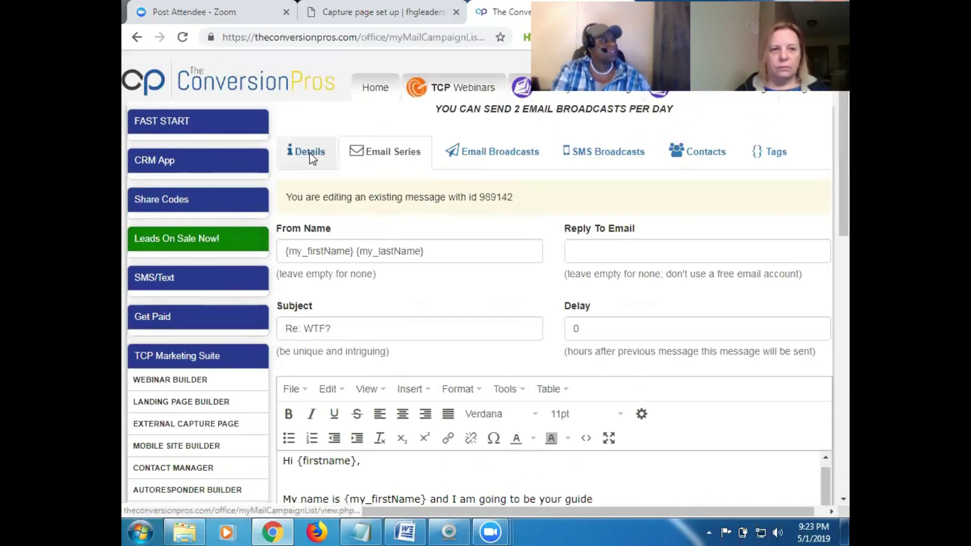
pyautogui.moveTo(849, 181); pyautogui.dragTo(849, 292)
pyautogui.click(791, 407)
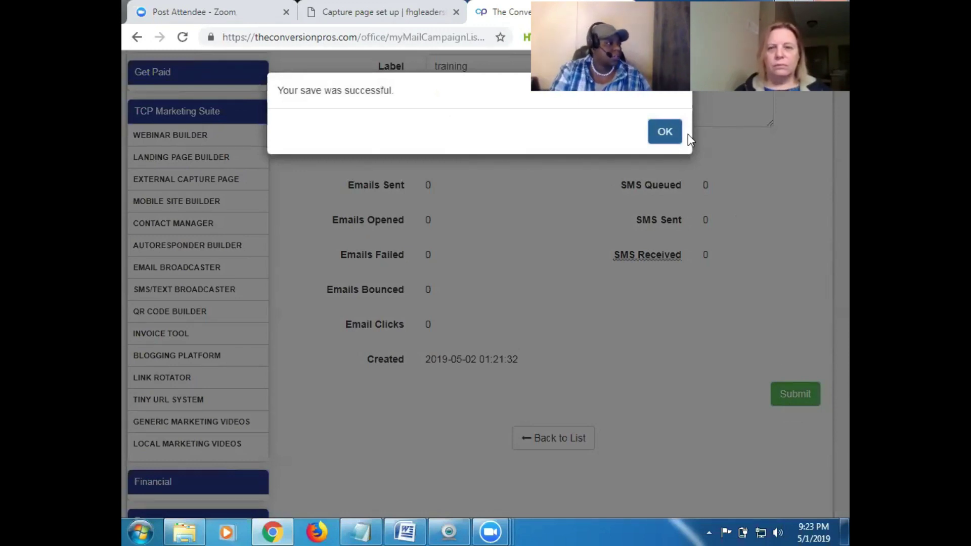
pyautogui.click(665, 133)
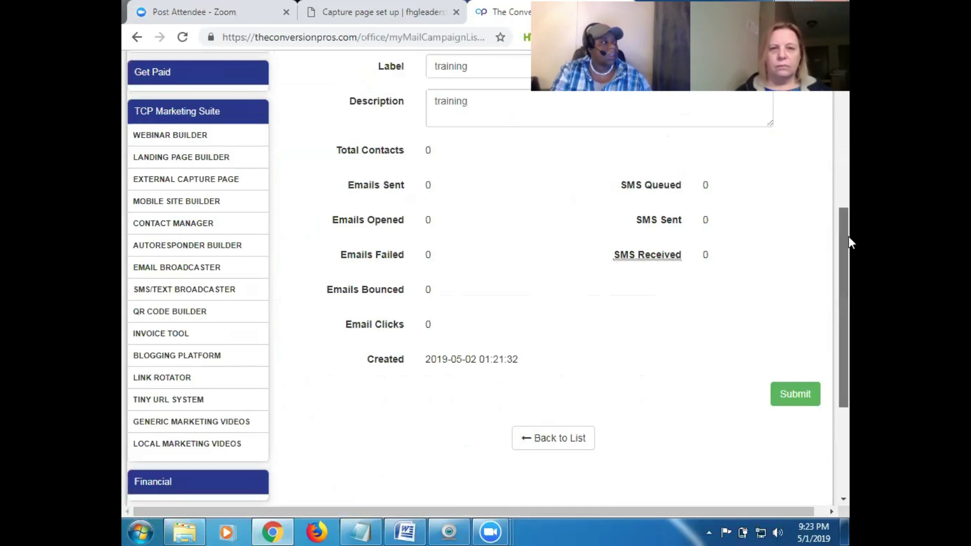
pyautogui.scroll(3, 849, 236)
pyautogui.scroll(1, 845, 192)
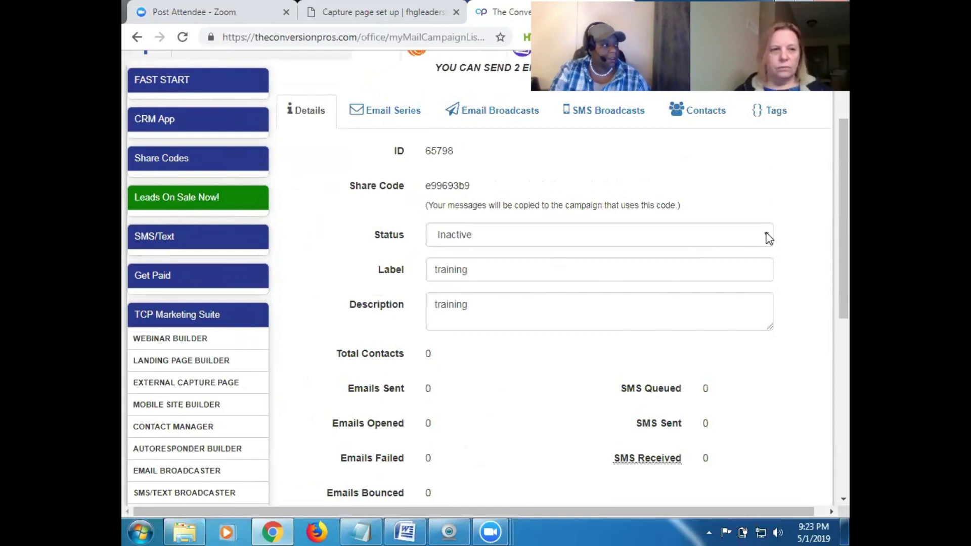
# Set the campaign status to Active, submit, then switch to the Capture page set up tab
pyautogui.click(769, 238)
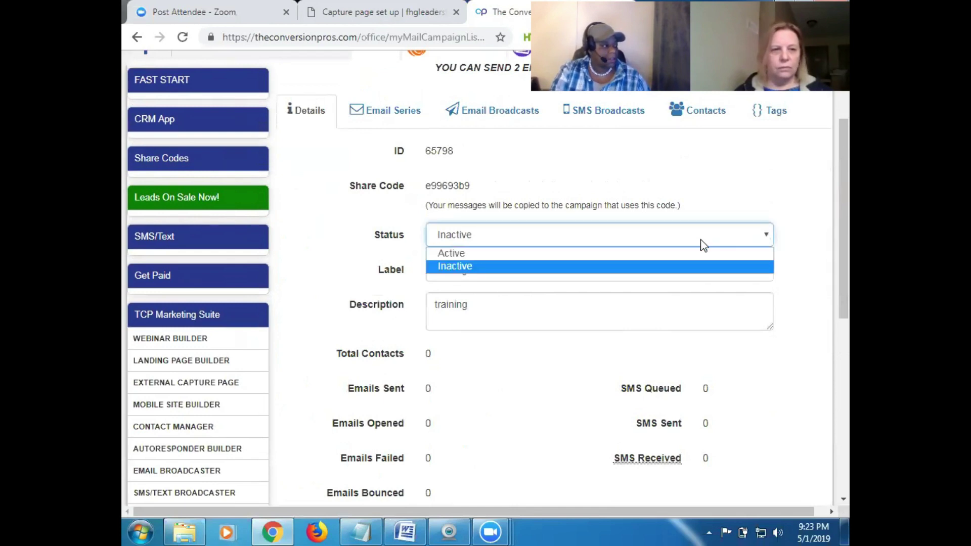
pyautogui.click(625, 255)
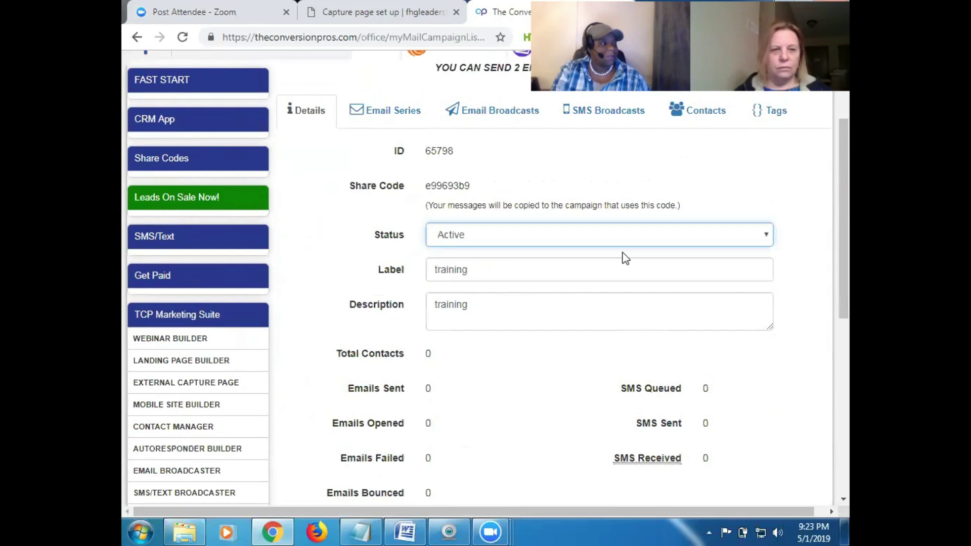
pyautogui.moveTo(846, 215); pyautogui.dragTo(841, 326)
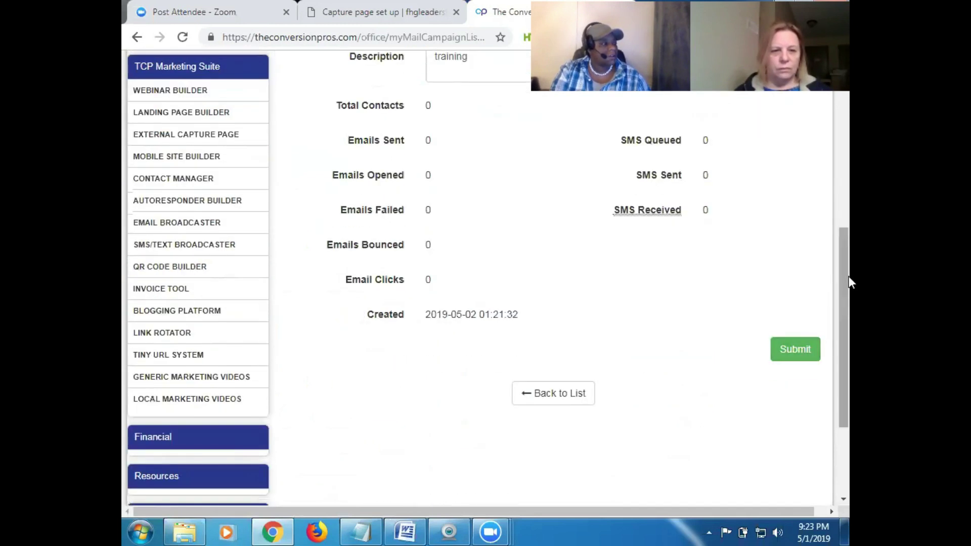
pyautogui.moveTo(844, 281); pyautogui.dragTo(837, 192)
pyautogui.scroll(1, 837, 192)
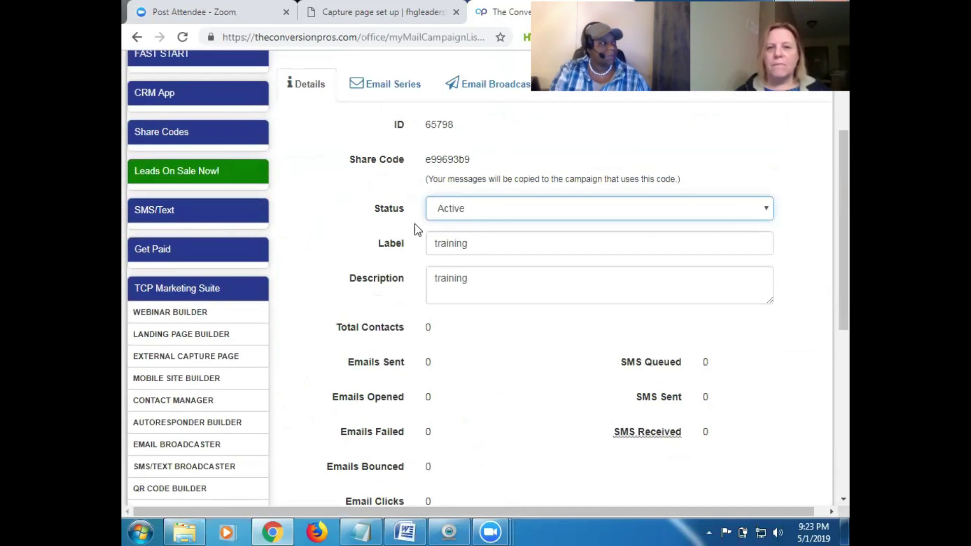
pyautogui.click(759, 210)
pyautogui.click(761, 210)
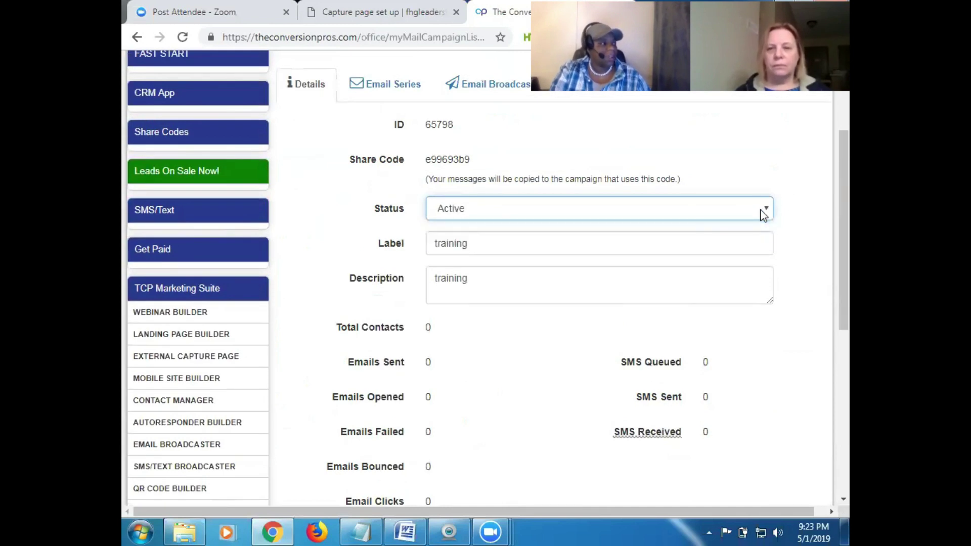
pyautogui.moveTo(845, 147); pyautogui.dragTo(844, 314)
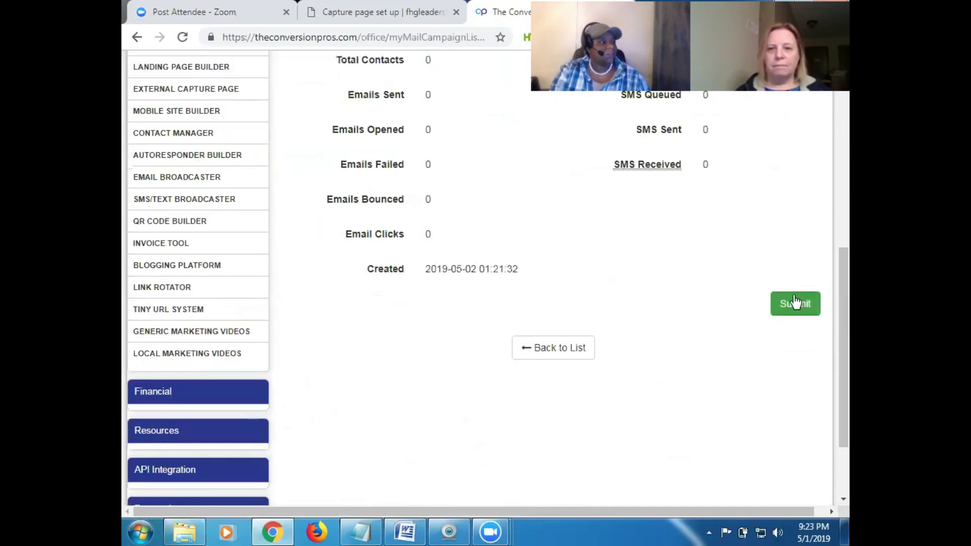
pyautogui.click(797, 305)
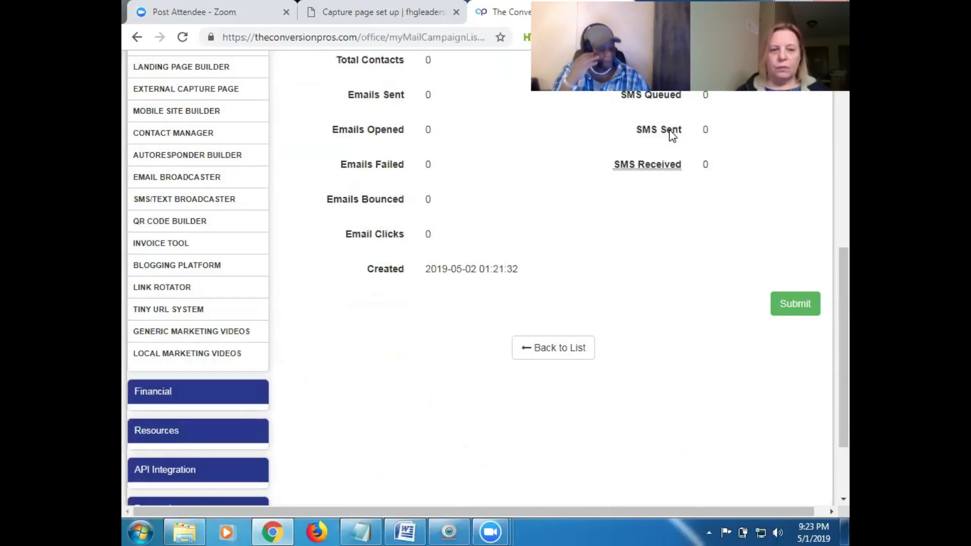
pyautogui.click(665, 132)
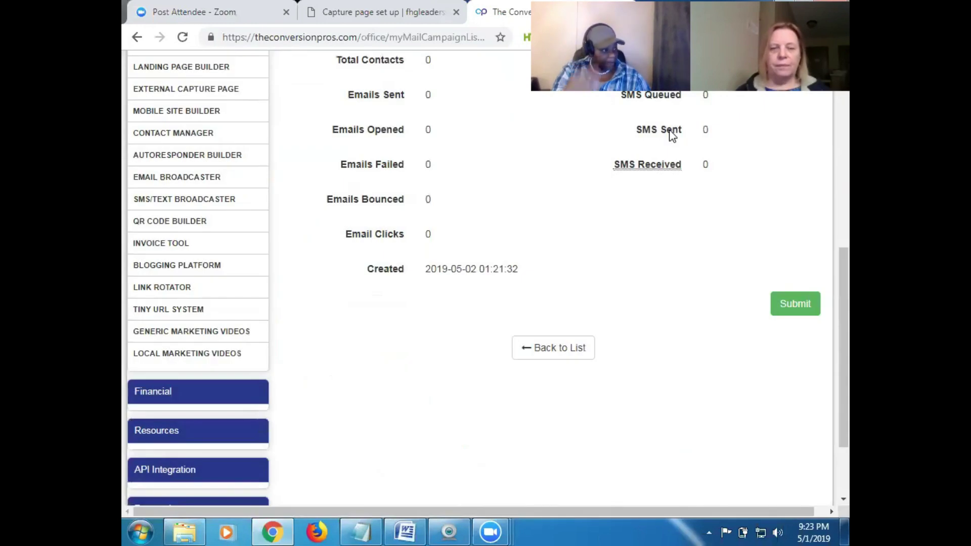
pyautogui.moveTo(844, 315); pyautogui.dragTo(844, 173)
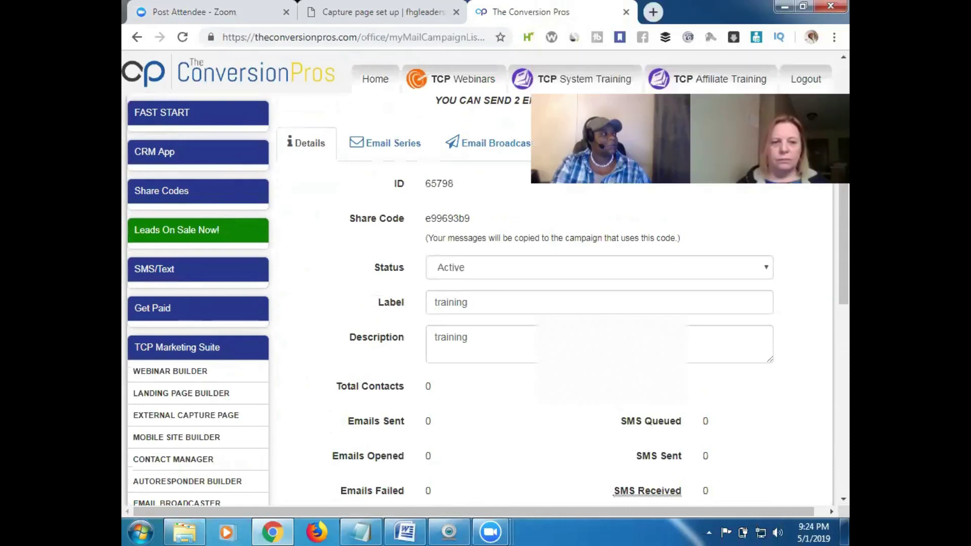
pyautogui.click(384, 11)
pyautogui.moveTo(848, 259); pyautogui.dragTo(849, 342)
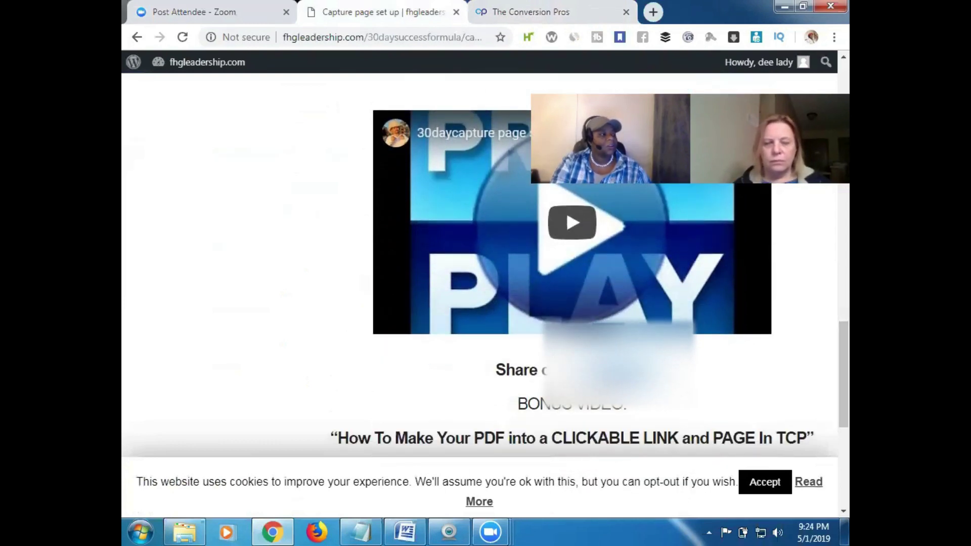
pyautogui.rightClick(626, 363)
pyautogui.click(592, 249)
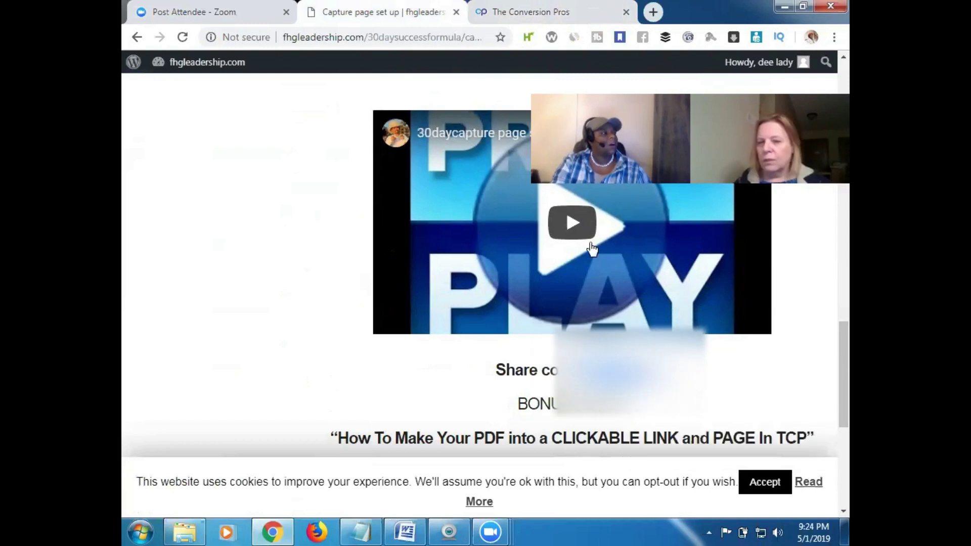
pyautogui.click(506, 12)
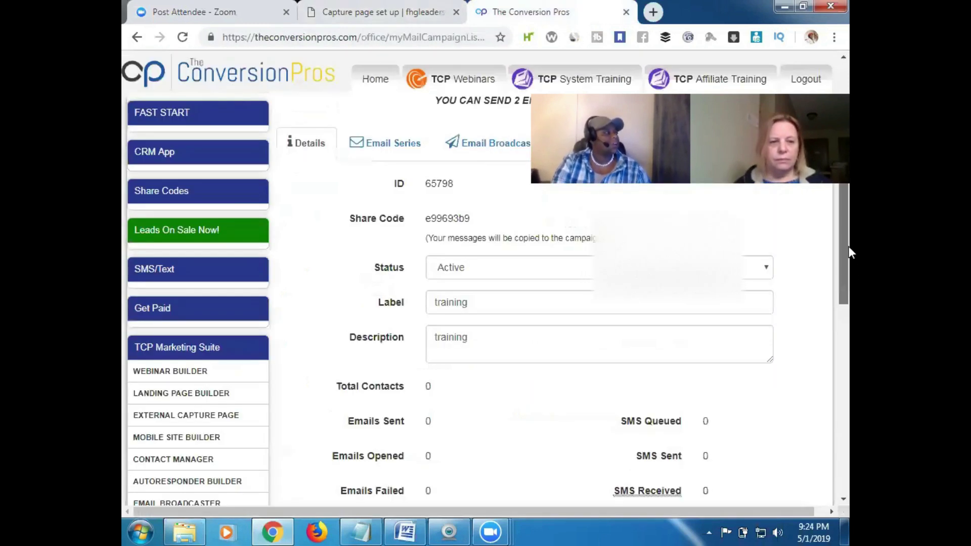
pyautogui.scroll(1, 849, 247)
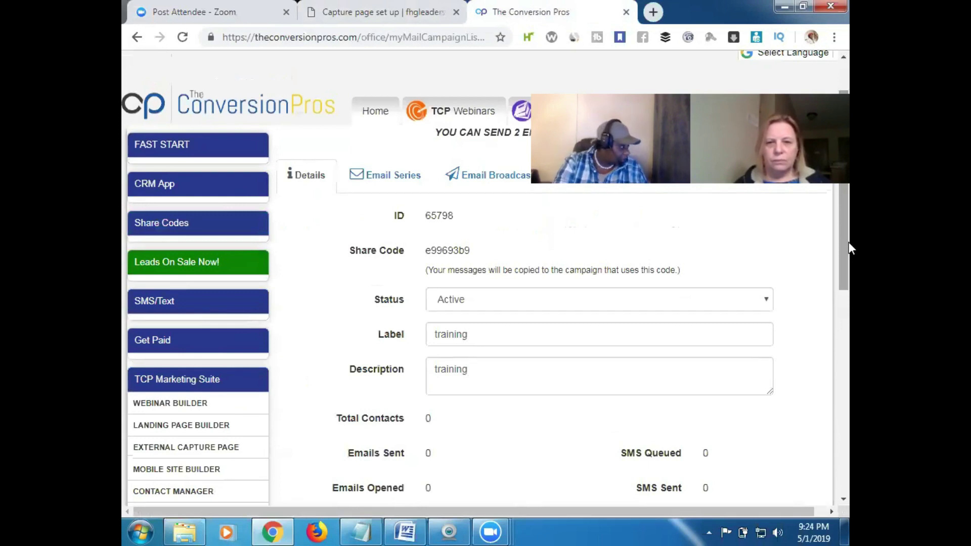
# In Landing Page Builder, paste the share code into the Share Code box and preview the page
pyautogui.click(167, 390)
pyautogui.click(201, 387)
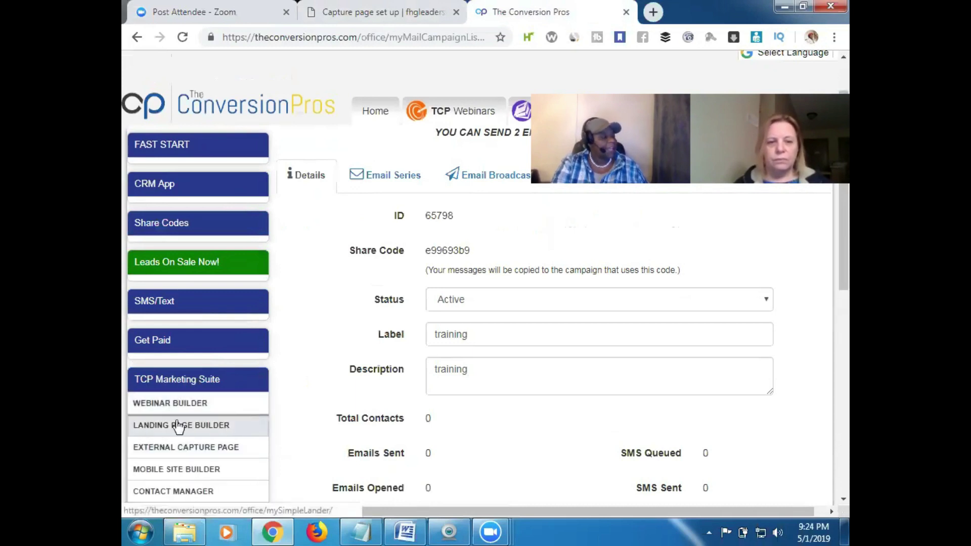
pyautogui.click(210, 426)
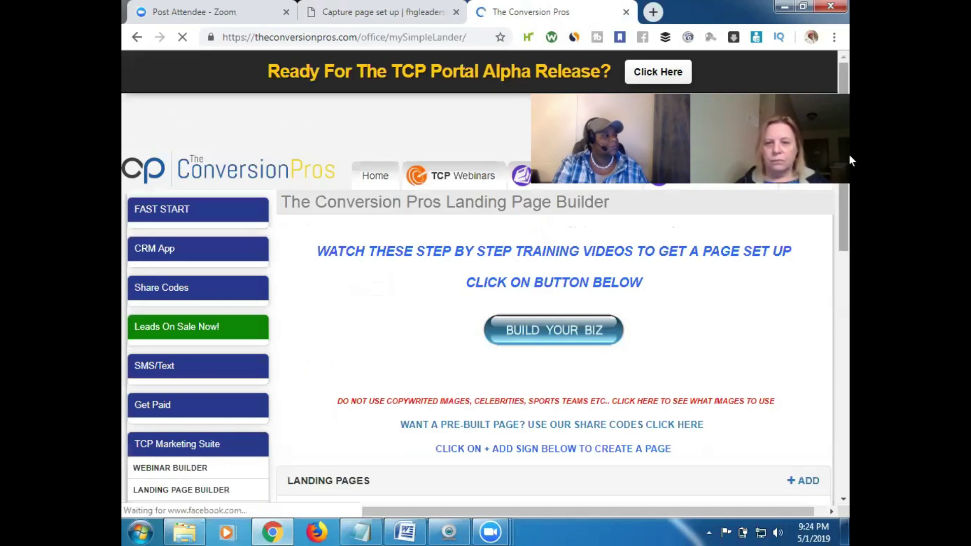
pyautogui.moveTo(849, 184); pyautogui.dragTo(849, 415)
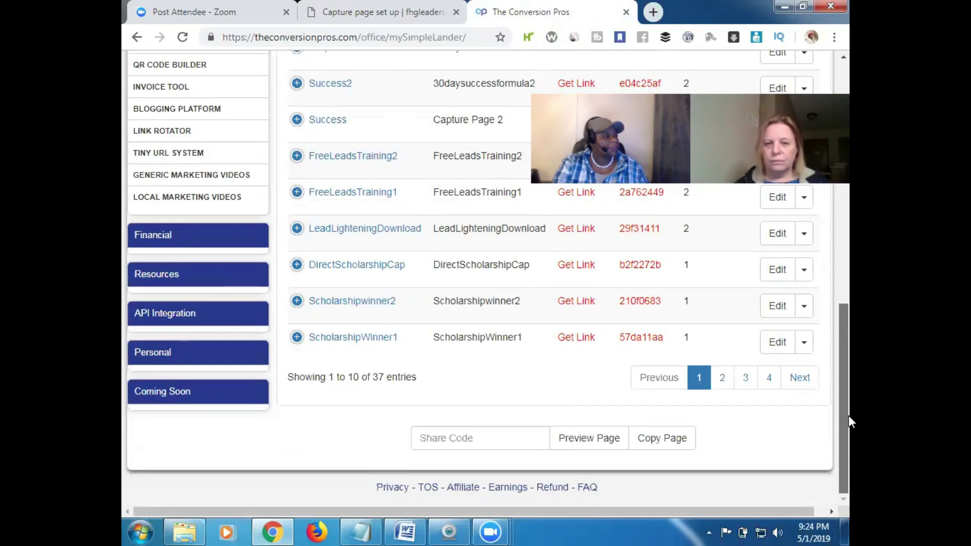
pyautogui.rightClick(433, 439)
pyautogui.click(535, 321)
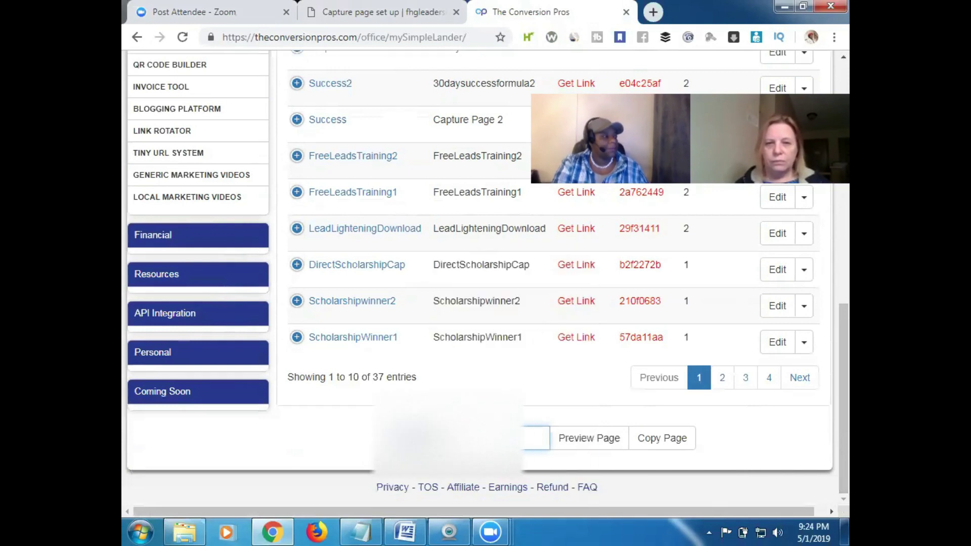
pyautogui.click(595, 444)
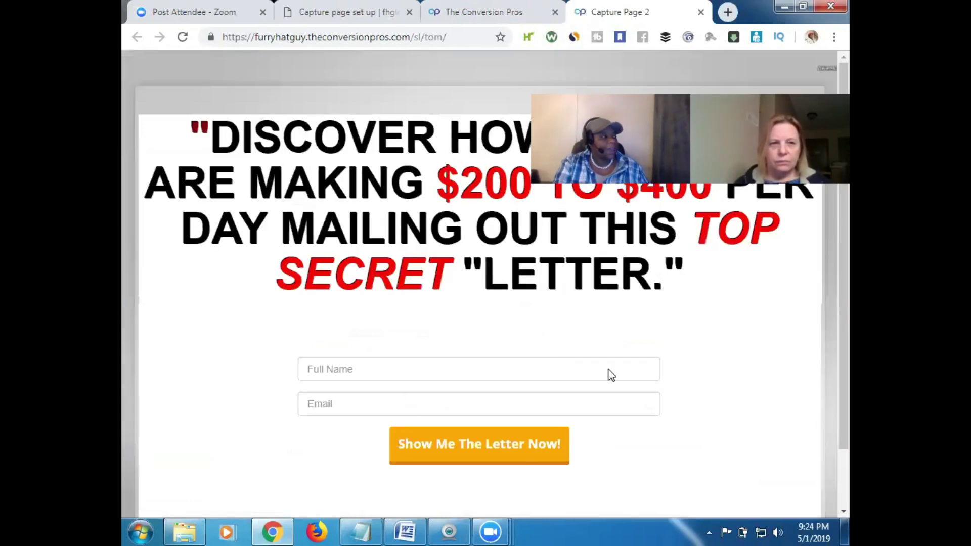
# Scroll through the Capture Page 2 preview, then close its tab
pyautogui.moveTo(849, 243); pyautogui.dragTo(849, 310)
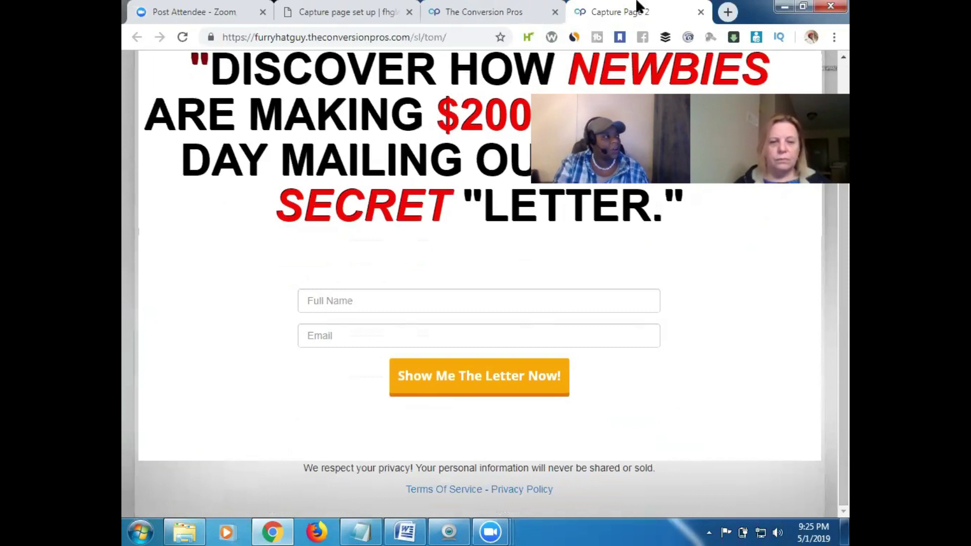
pyautogui.click(701, 12)
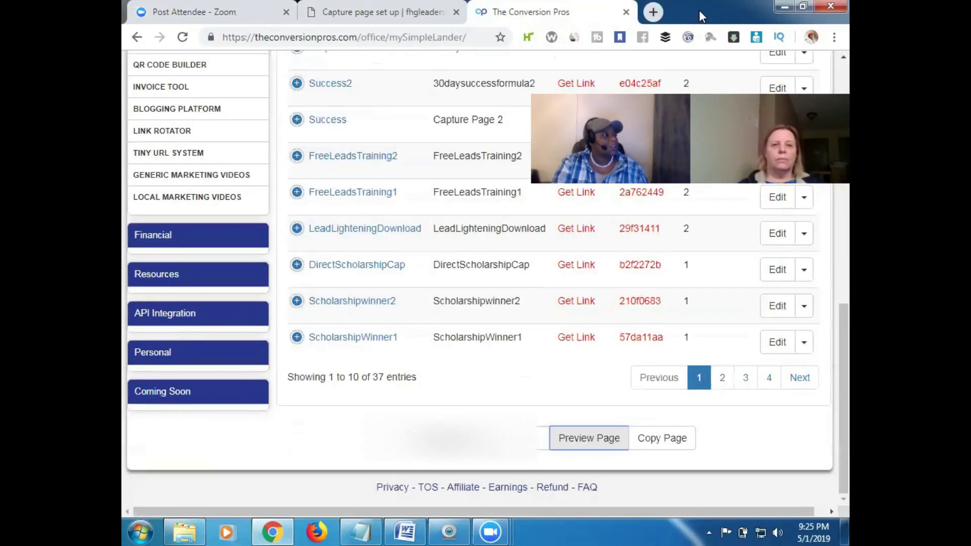
# Copy the shared Capture Page 2, reload the landing pages list, and open the new tom page
pyautogui.click(665, 439)
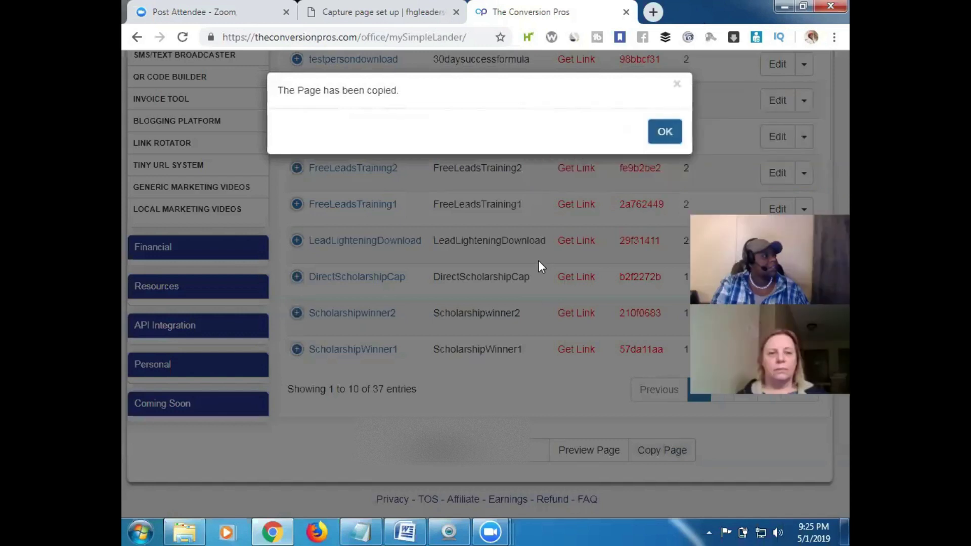
pyautogui.click(664, 131)
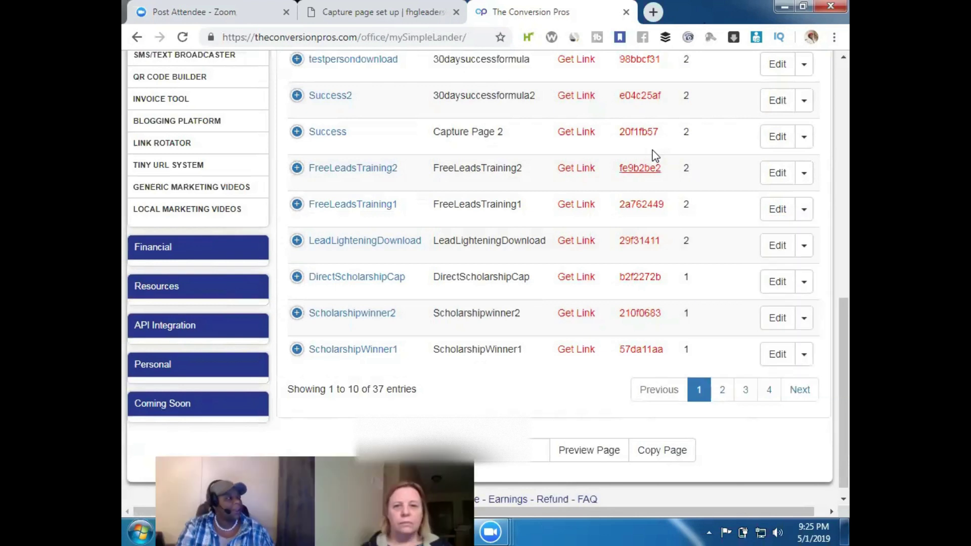
pyautogui.scroll(5, 848, 271)
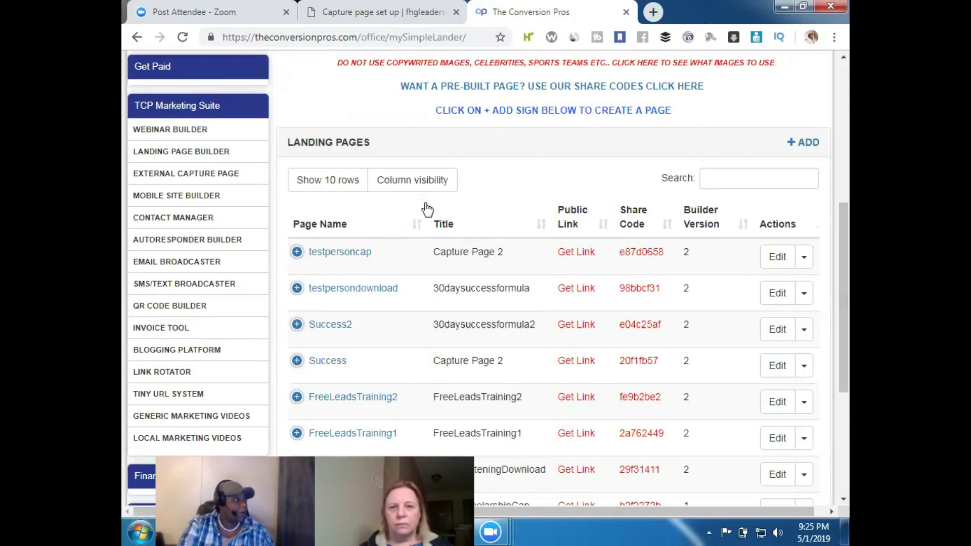
pyautogui.click(178, 38)
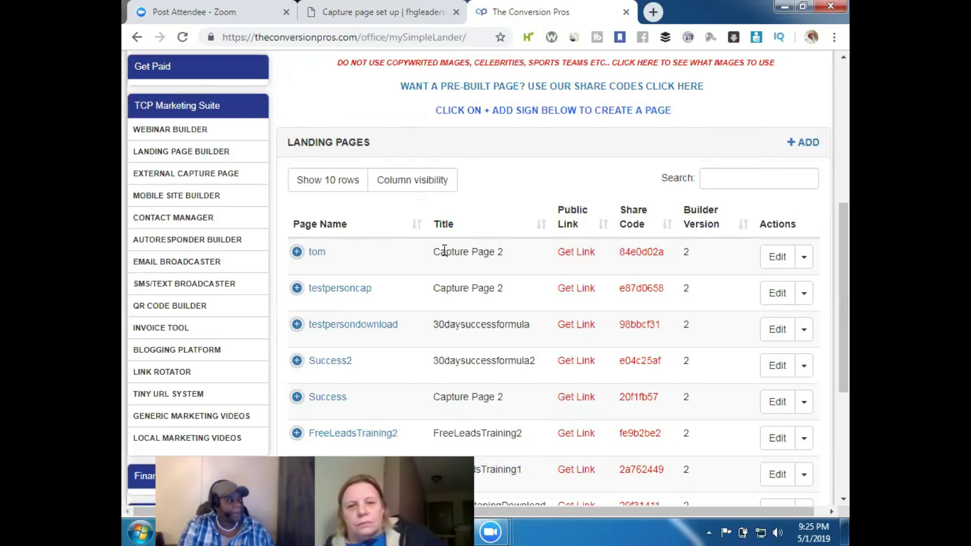
pyautogui.click(781, 257)
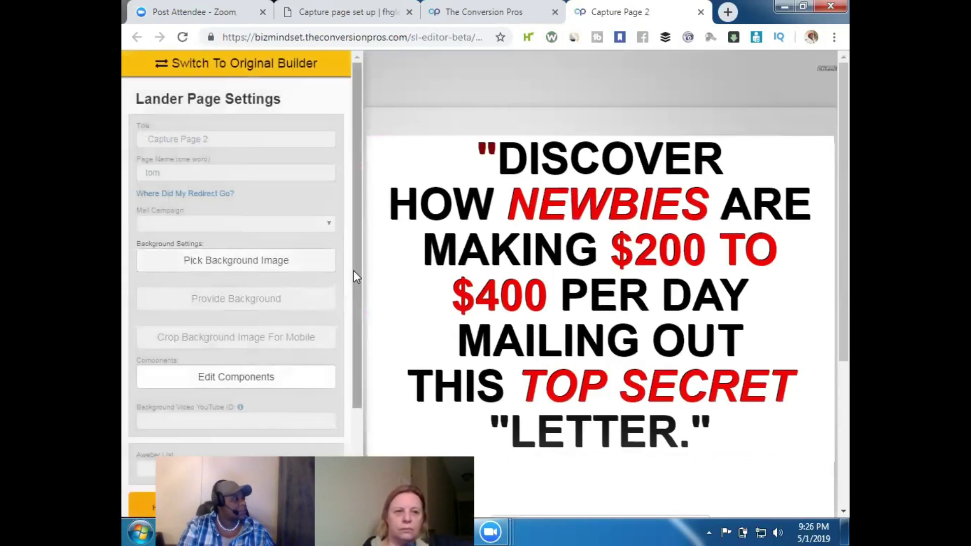
# Replace the Title in Lander Page Settings with '30 day success training'
pyautogui.scroll(-2, 358, 273)
pyautogui.scroll(-2, 348, 319)
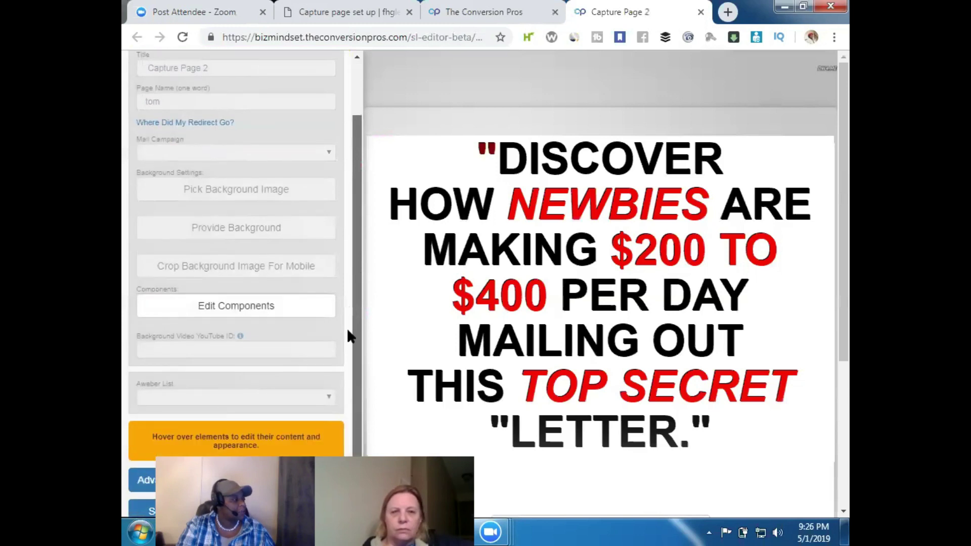
pyautogui.scroll(3, 340, 260)
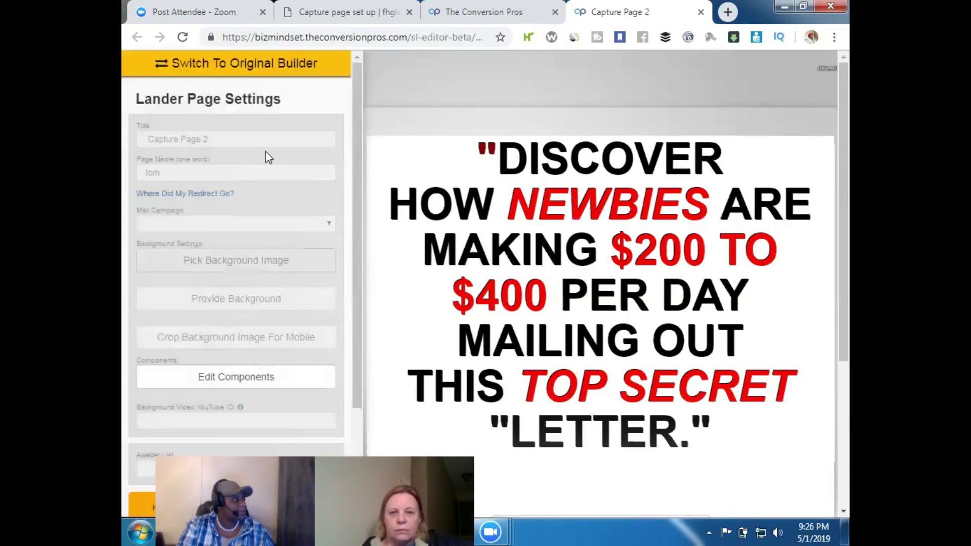
pyautogui.click(231, 141)
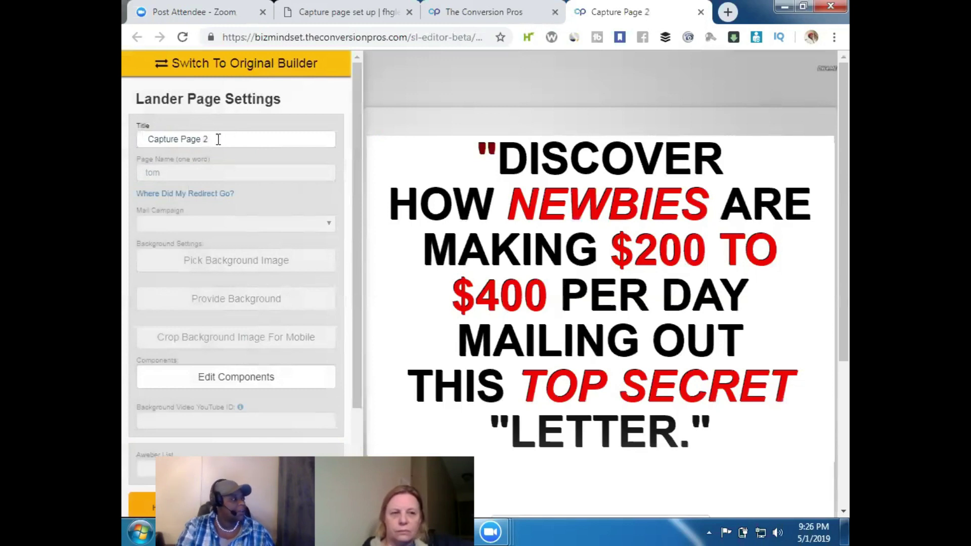
pyautogui.click(219, 139)
pyautogui.hotkey('ctrl', 'a')
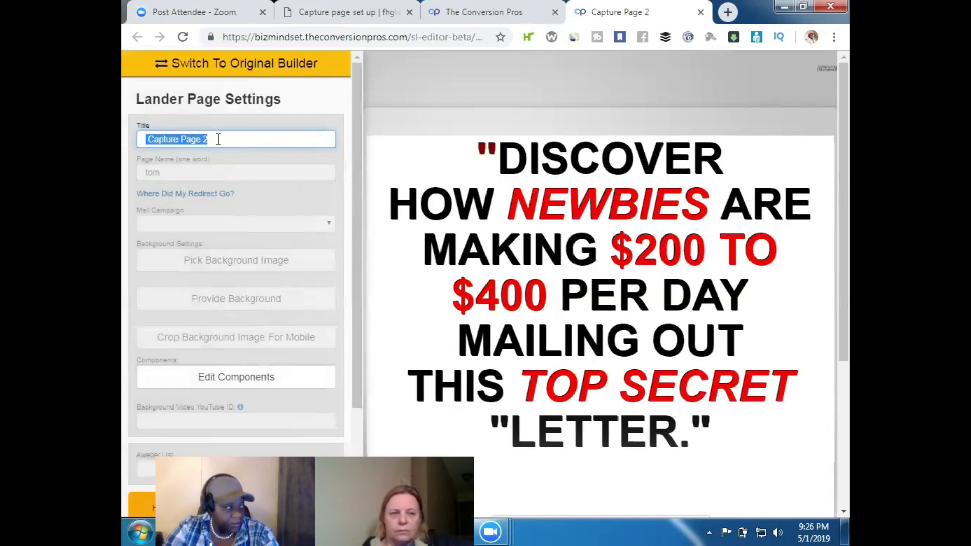
pyautogui.write('30')
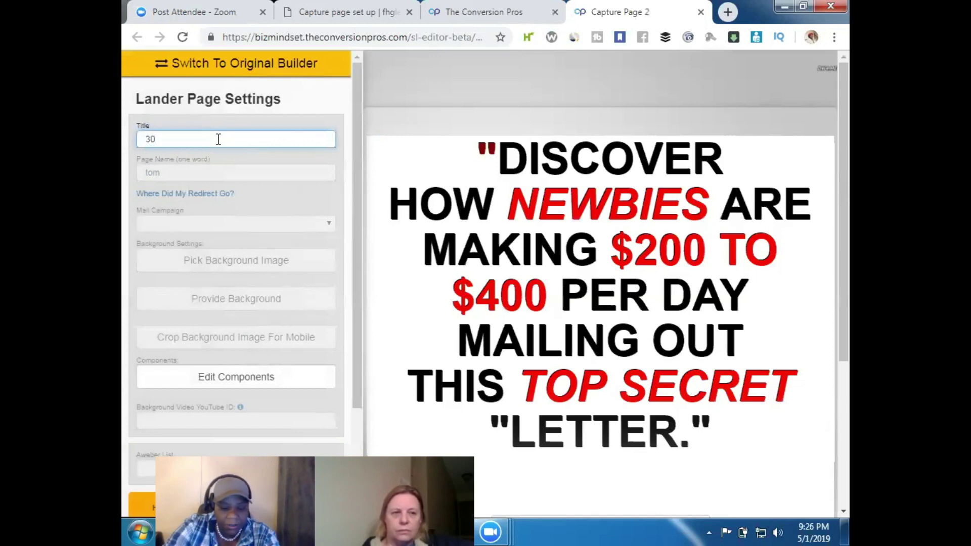
pyautogui.write(' day')
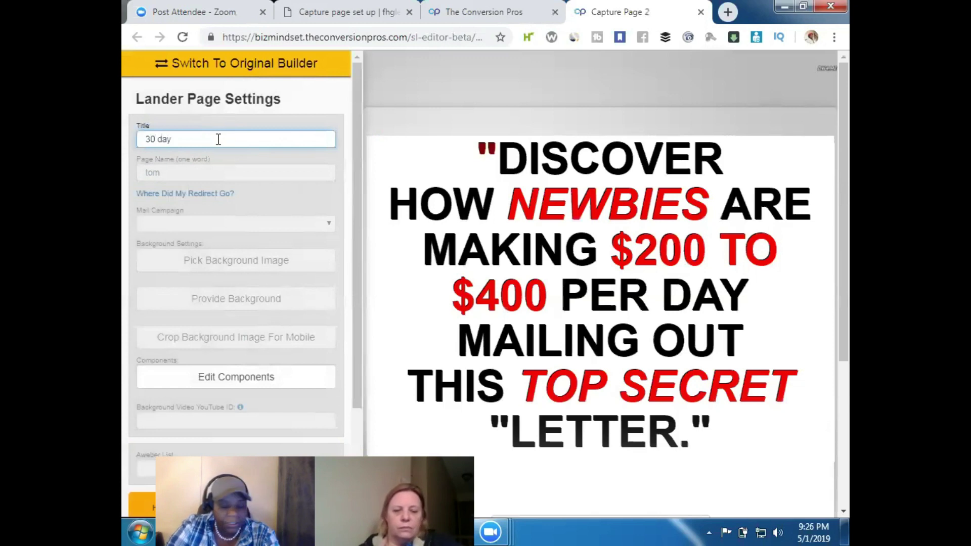
pyautogui.write('success ')
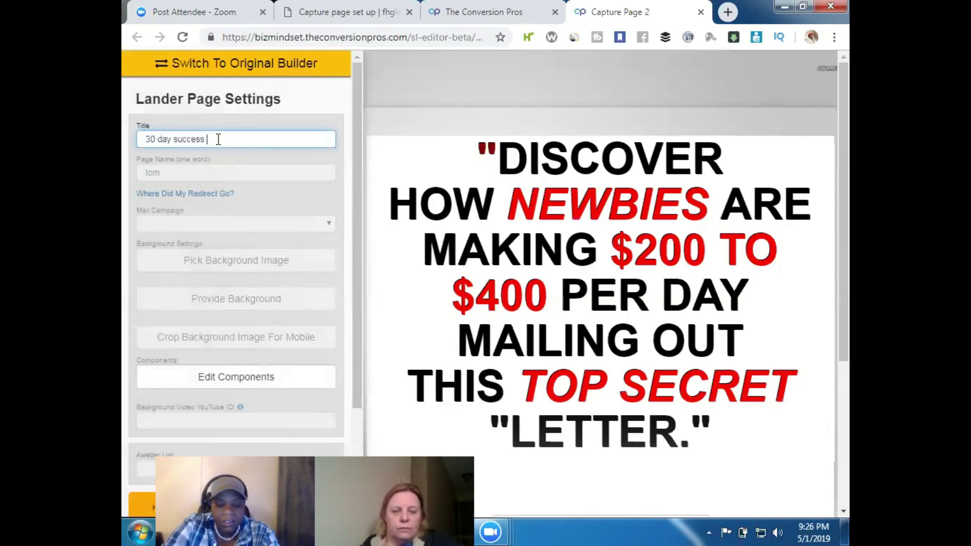
pyautogui.write('training')
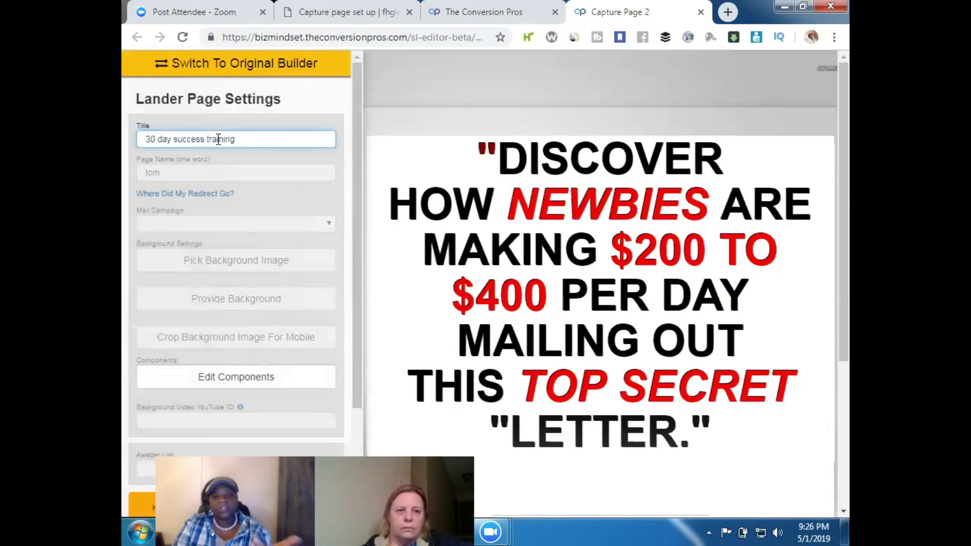
pyautogui.click(278, 168)
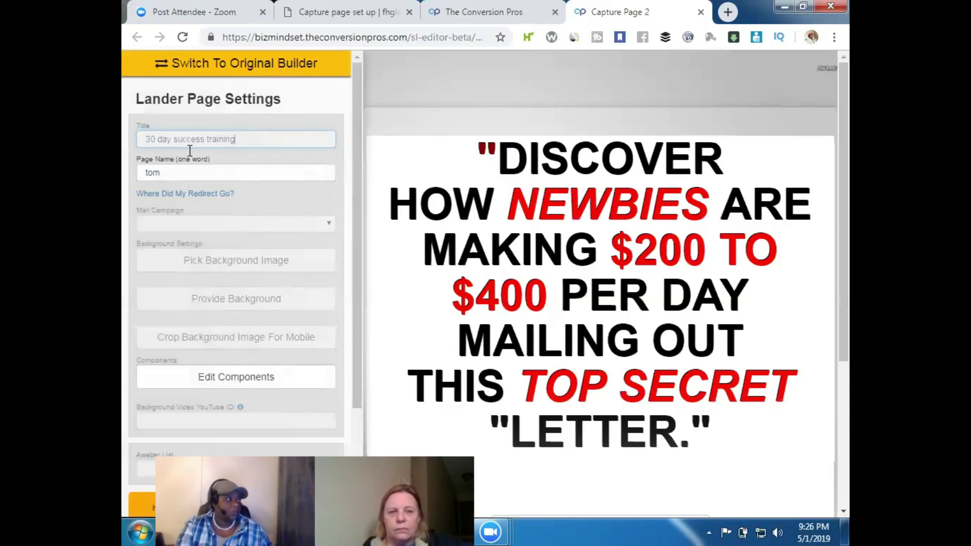
# Swap the old name in the Page Name (one word) field for the member's one-word handle
pyautogui.click(171, 173)
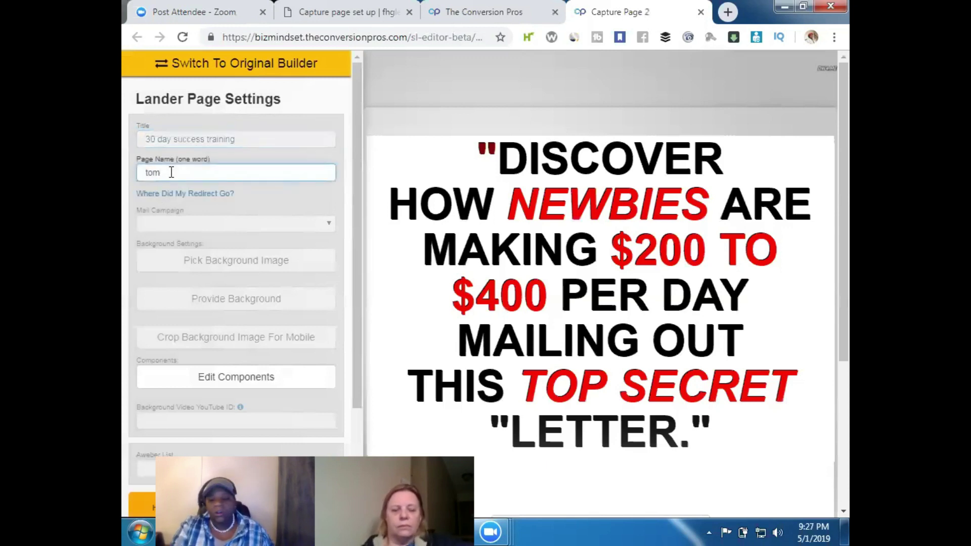
pyautogui.press('BackSpace')
pyautogui.press('BackSpace')
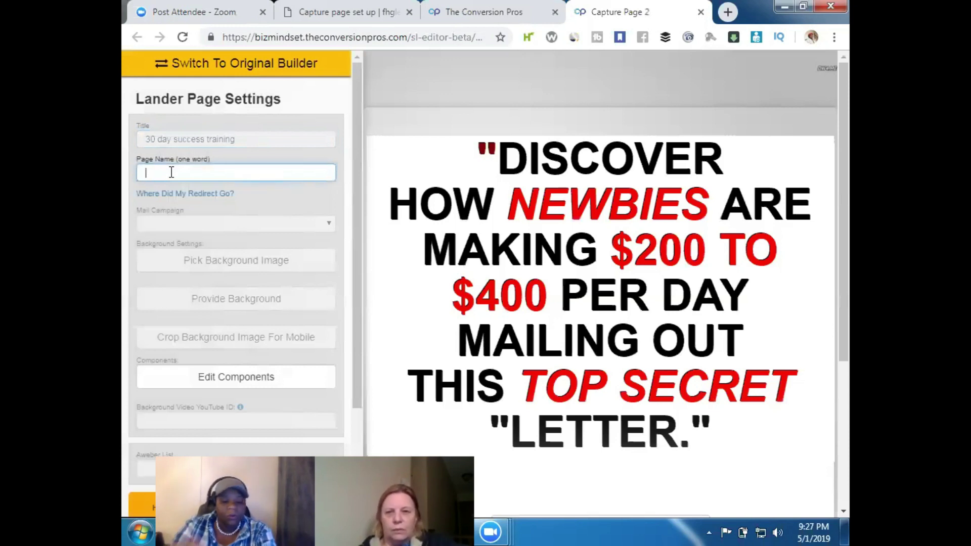
pyautogui.write('DeeCarLady')
pyautogui.click(291, 199)
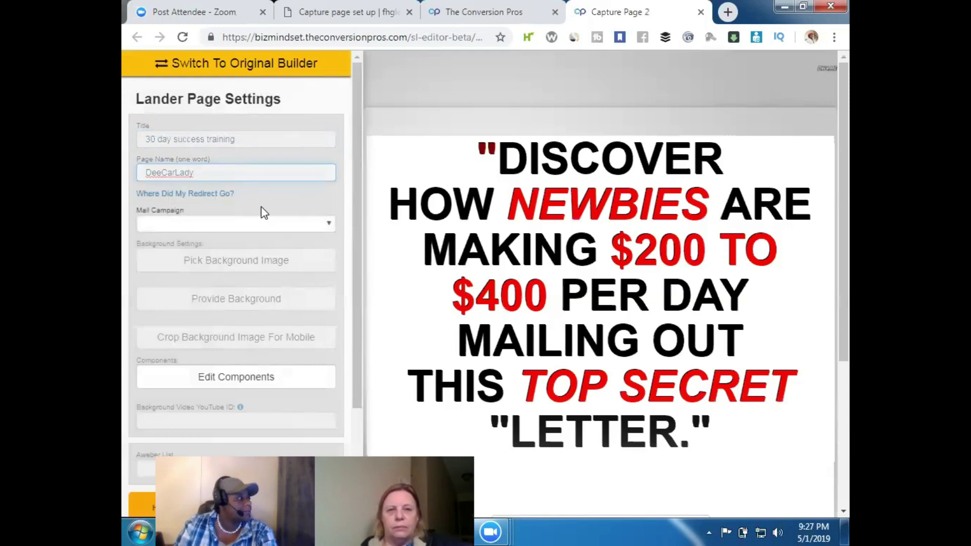
pyautogui.click(220, 173)
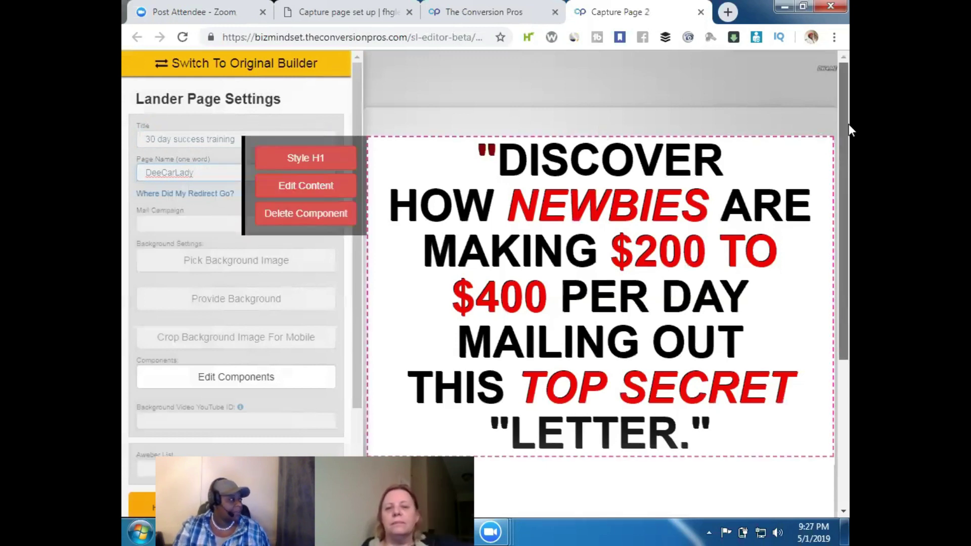
pyautogui.moveTo(848, 124); pyautogui.dragTo(849, 140)
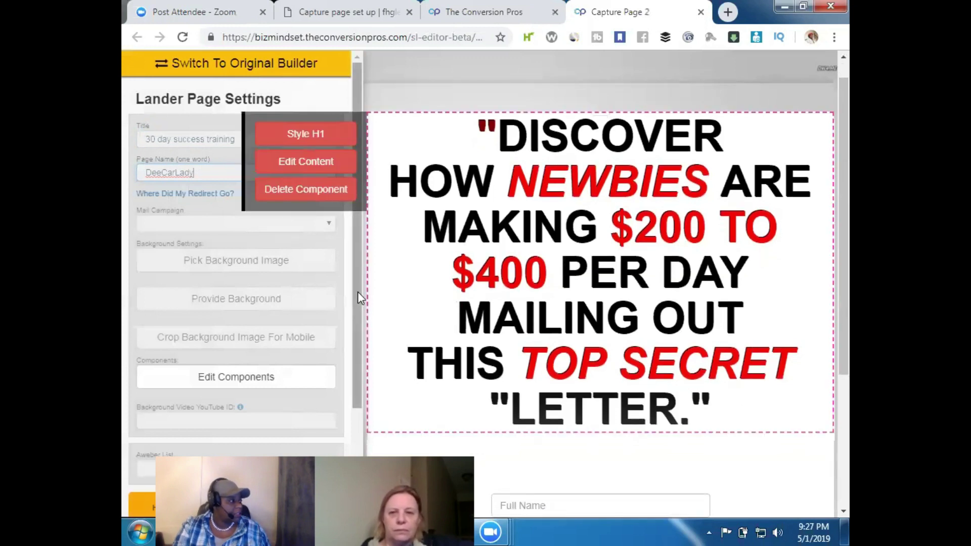
pyautogui.moveTo(849, 127); pyautogui.dragTo(849, 299)
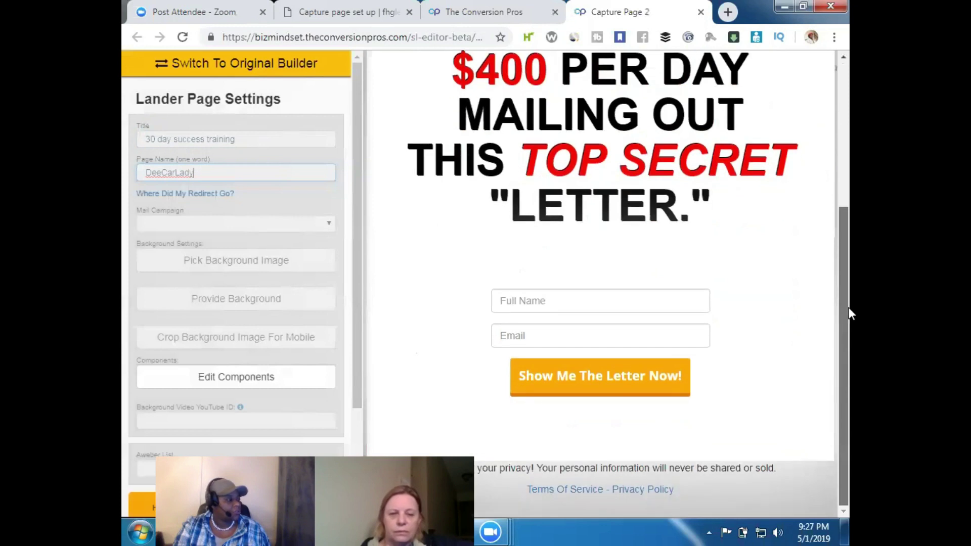
pyautogui.scroll(2, 845, 187)
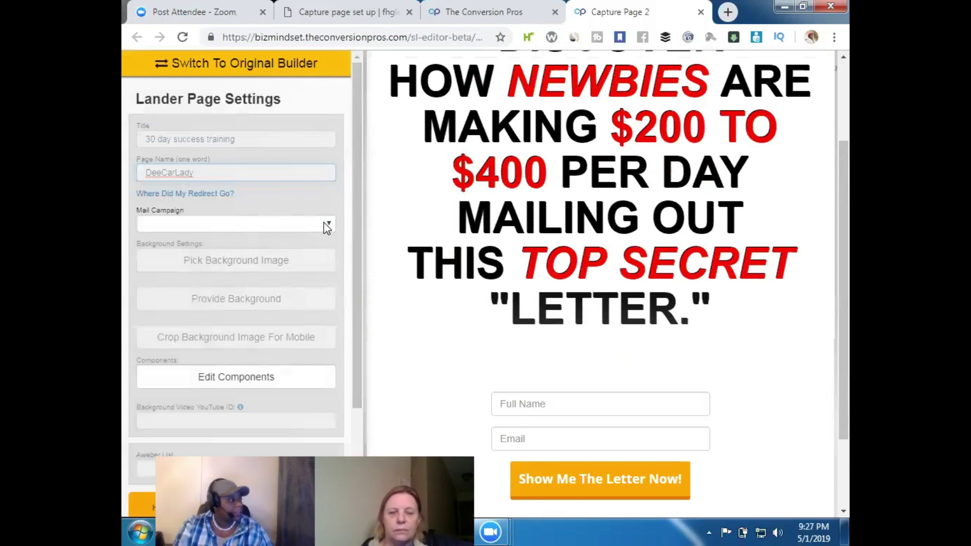
# Assign the 'training' mail campaign to the landing page
pyautogui.click(324, 223)
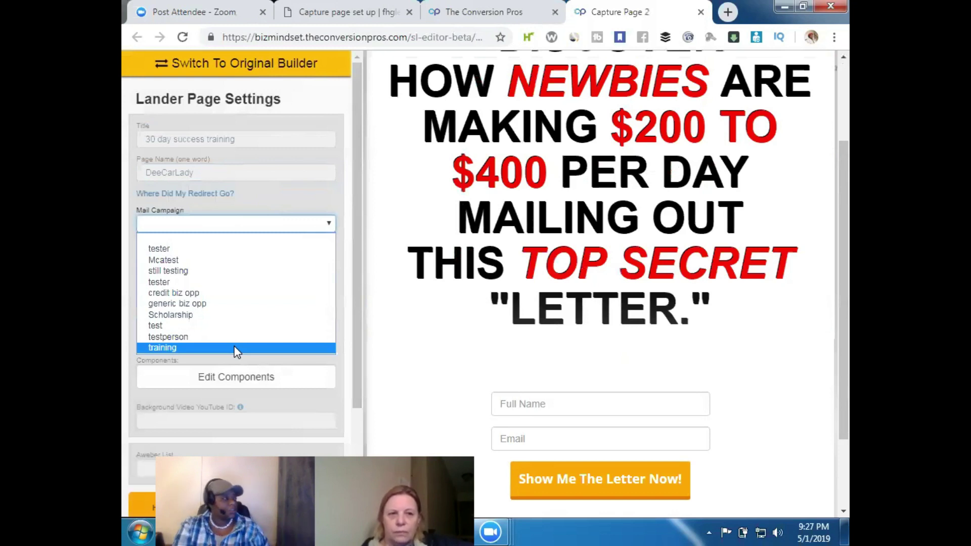
pyautogui.click(236, 349)
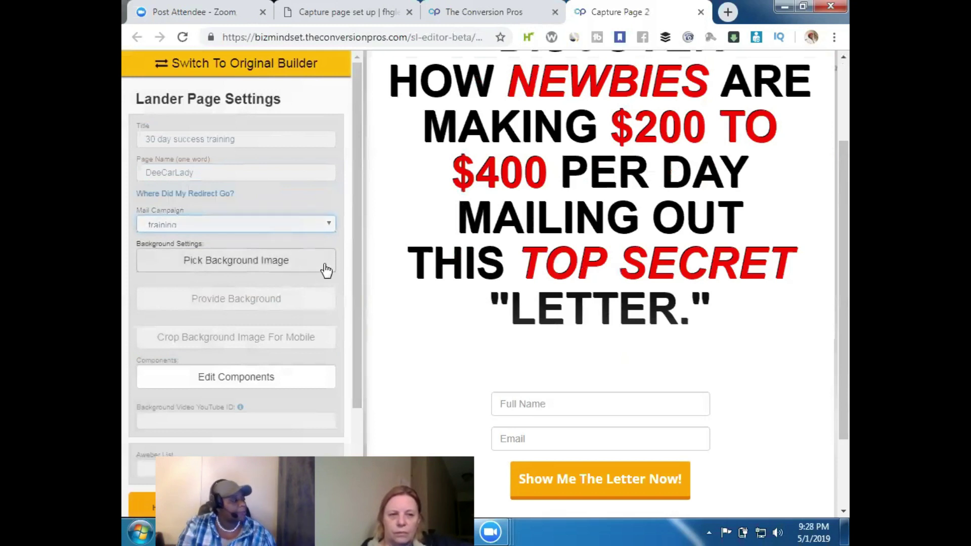
pyautogui.scroll(-3, 345, 348)
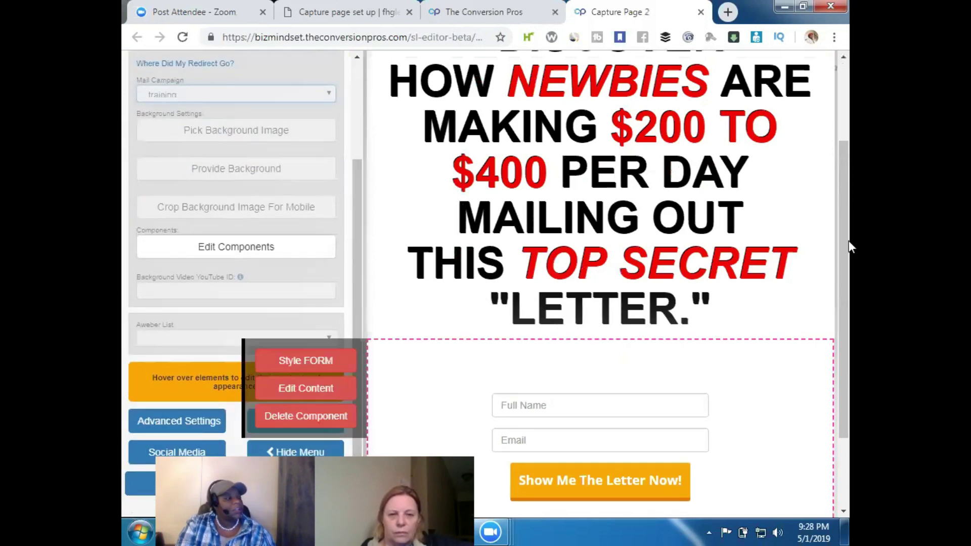
pyautogui.moveTo(846, 270); pyautogui.dragTo(842, 327)
# Save the landing page with Save Lander
pyautogui.moveTo(703, 443)
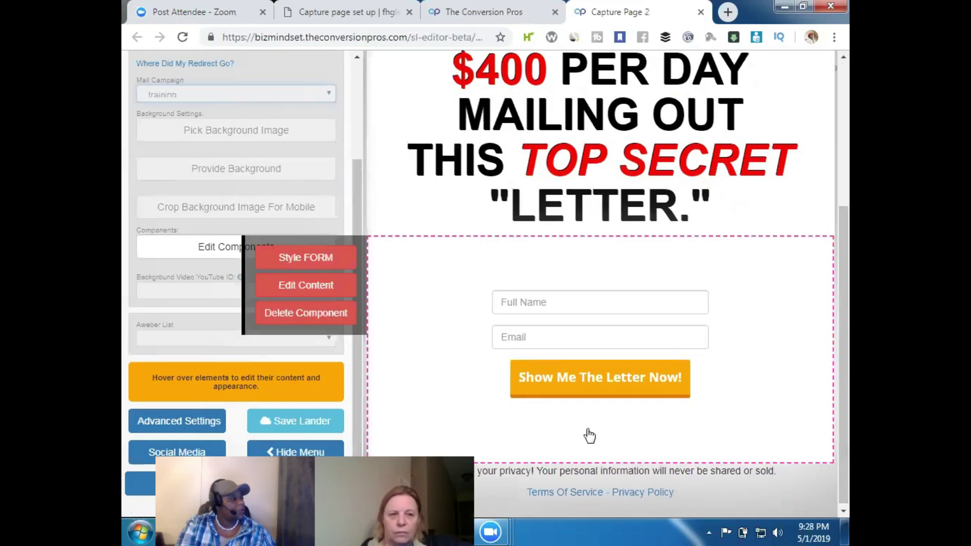
pyautogui.moveTo(554, 398)
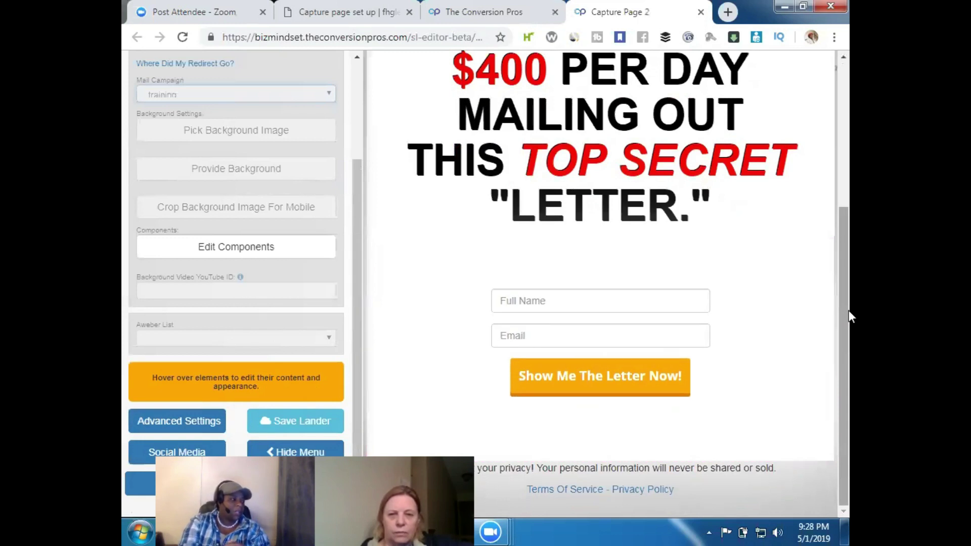
pyautogui.moveTo(654, 388)
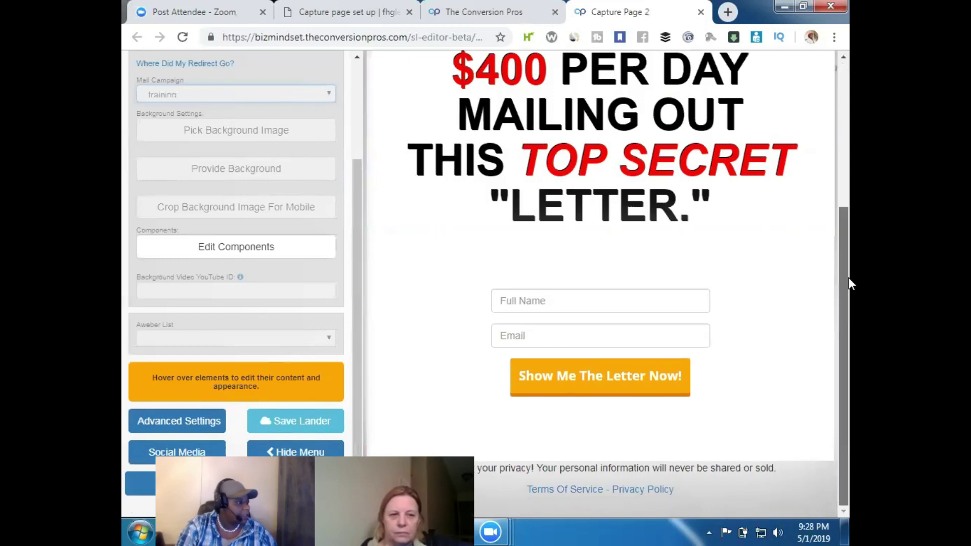
pyautogui.click(310, 428)
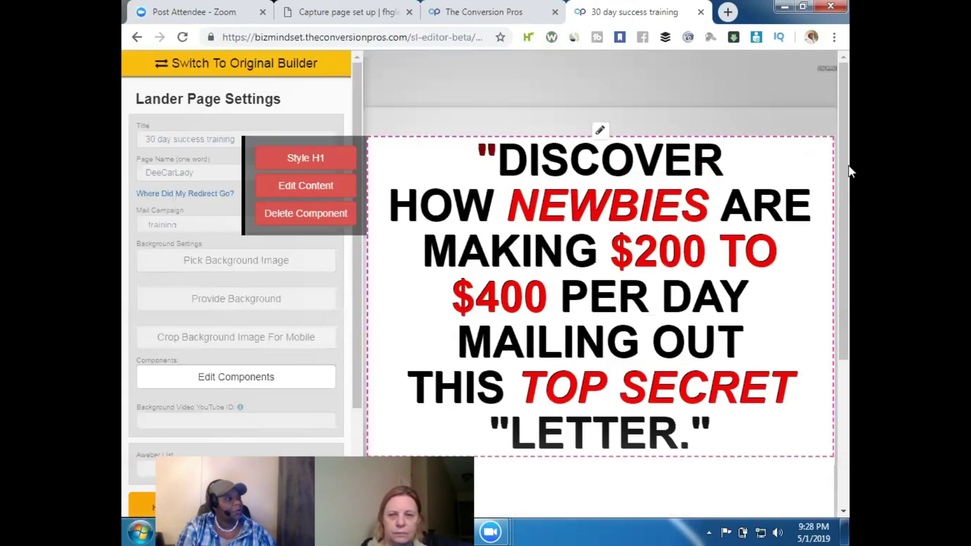
# Save the lander a second time so it's stored as '30 day success training'
pyautogui.moveTo(849, 168); pyautogui.dragTo(848, 229)
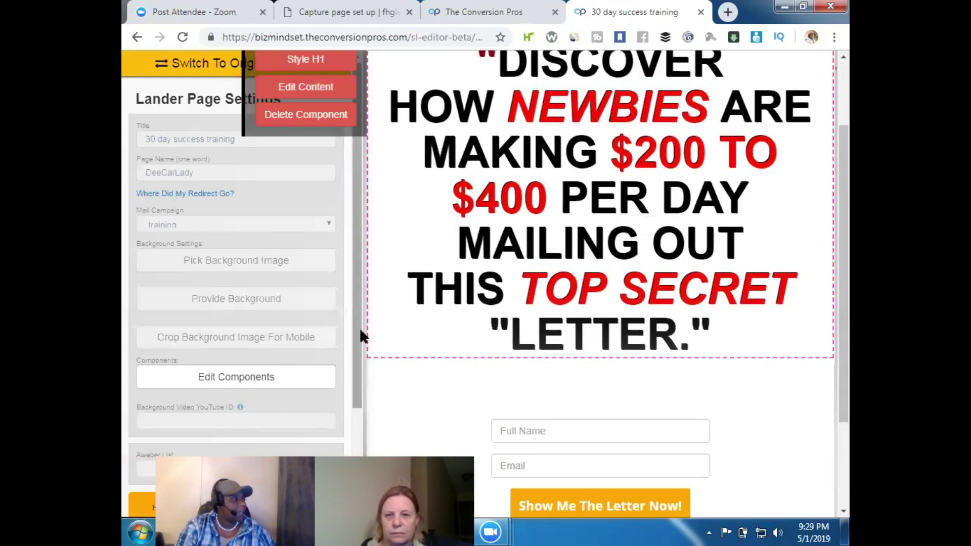
pyautogui.moveTo(354, 329); pyautogui.dragTo(352, 460)
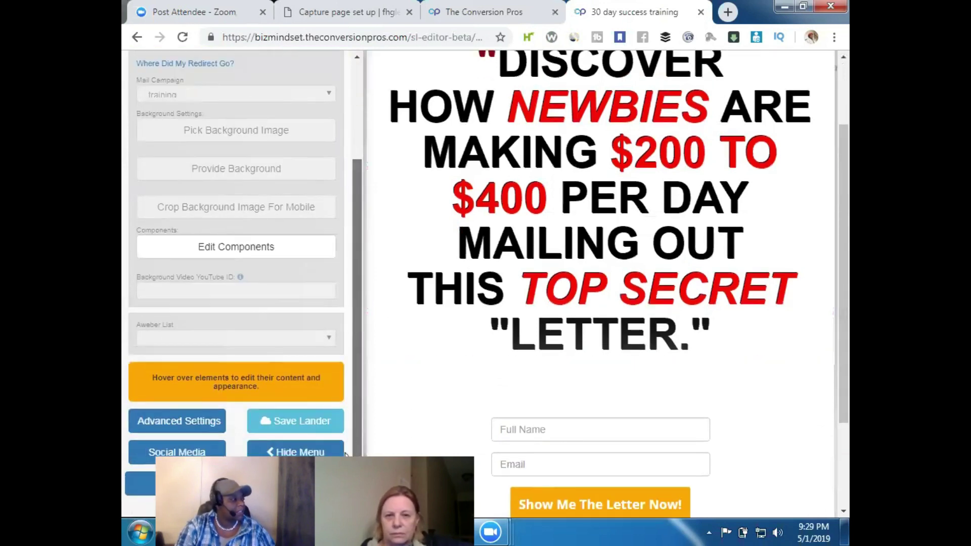
pyautogui.click(300, 428)
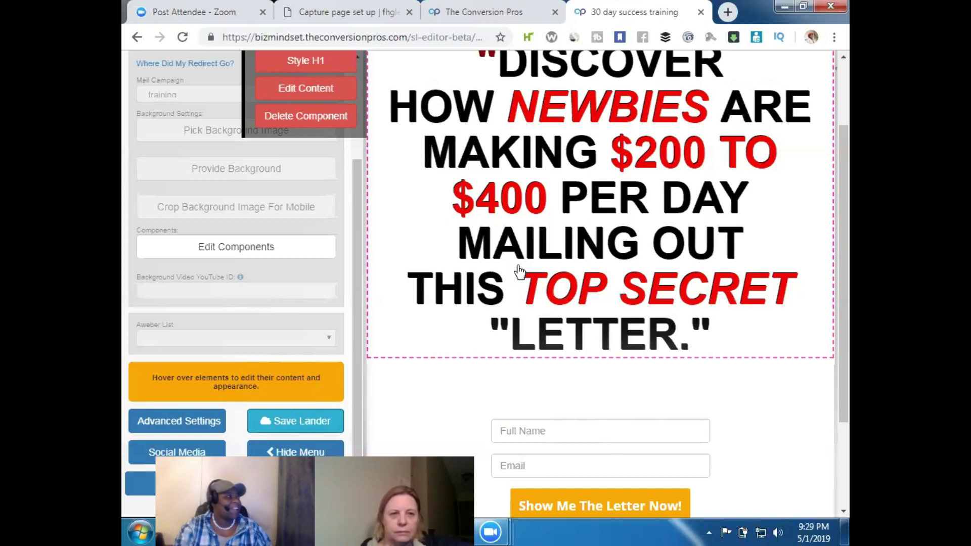
pyautogui.moveTo(848, 153); pyautogui.dragTo(848, 107)
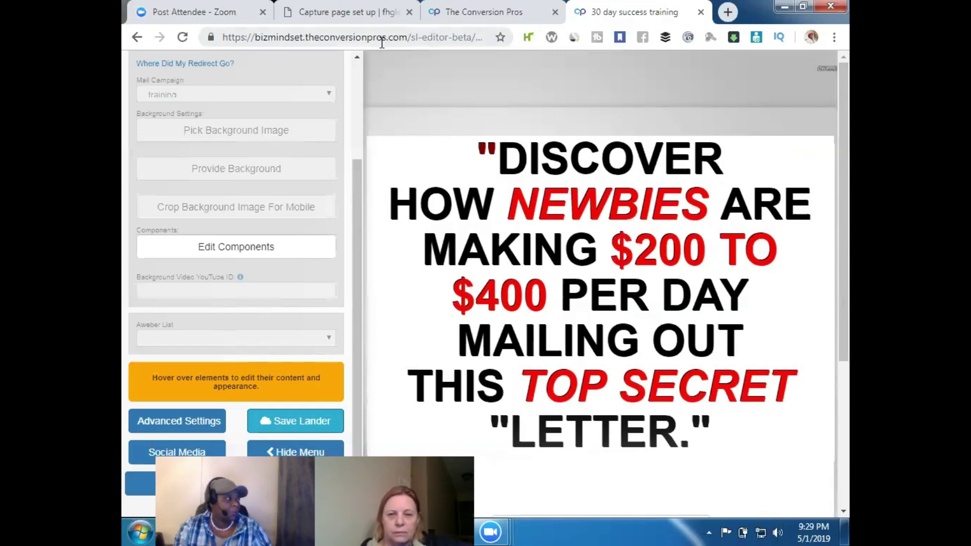
pyautogui.click(525, 11)
# Close the editor tab and reload the Landing Pages list to show '30 day success training'
pyautogui.click(655, 10)
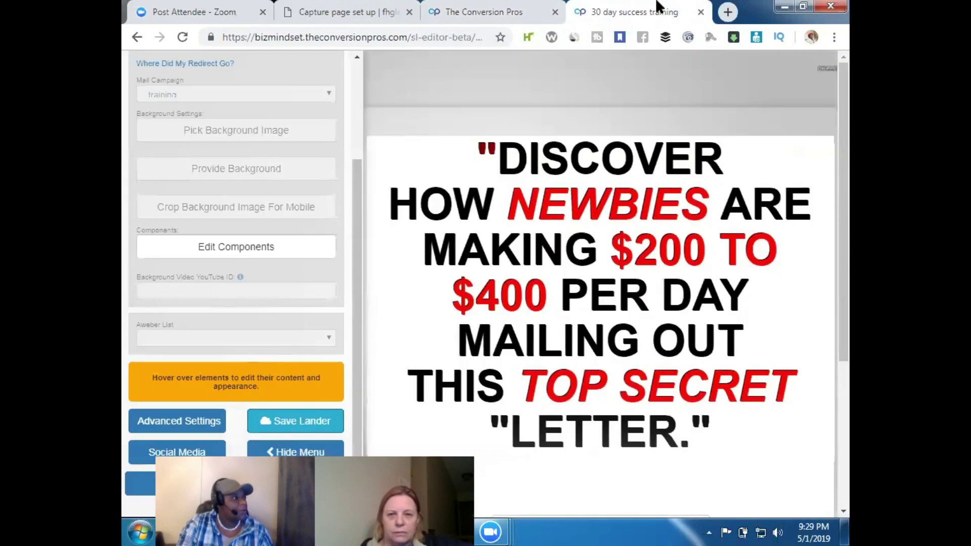
pyautogui.click(701, 12)
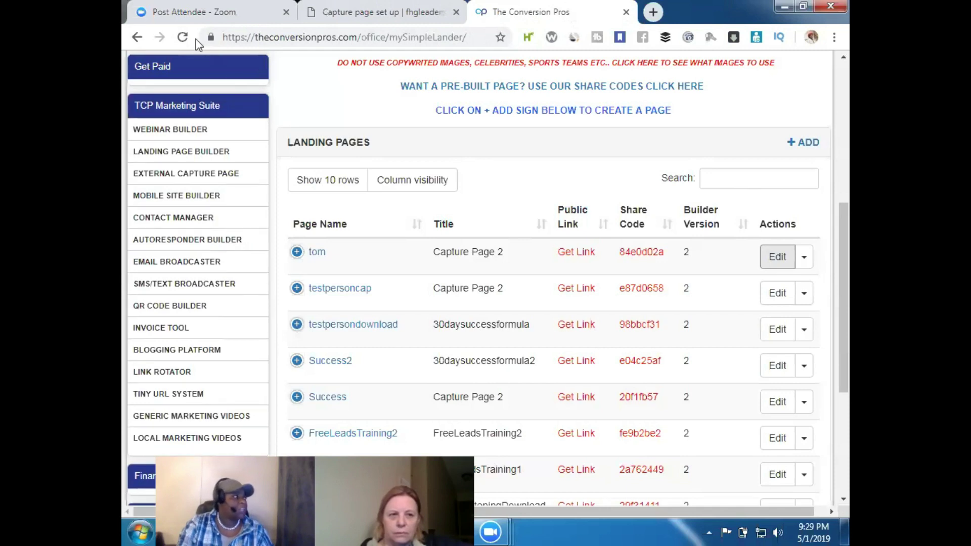
pyautogui.click(183, 39)
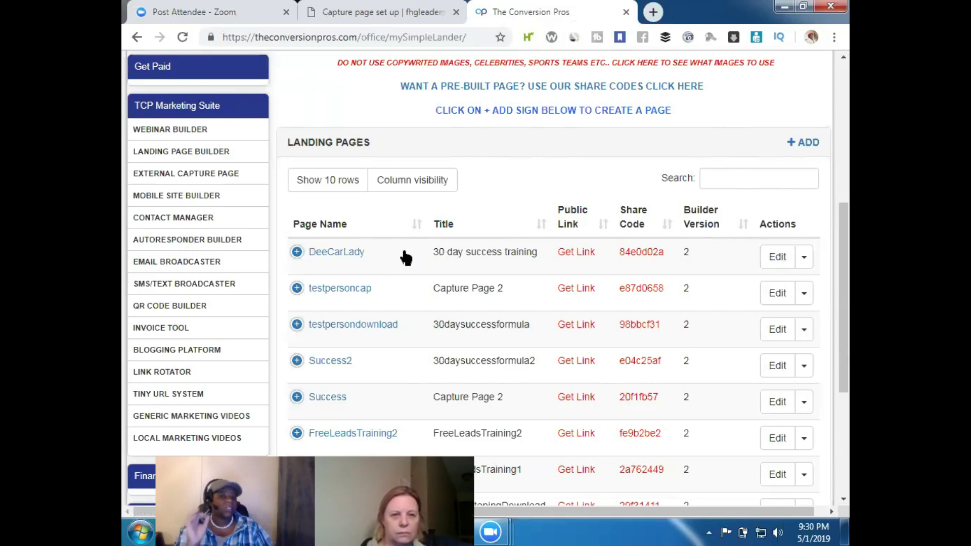
# Copy the text below the PDF clickable-link video on the 'Capture page set up' post
pyautogui.click(399, 14)
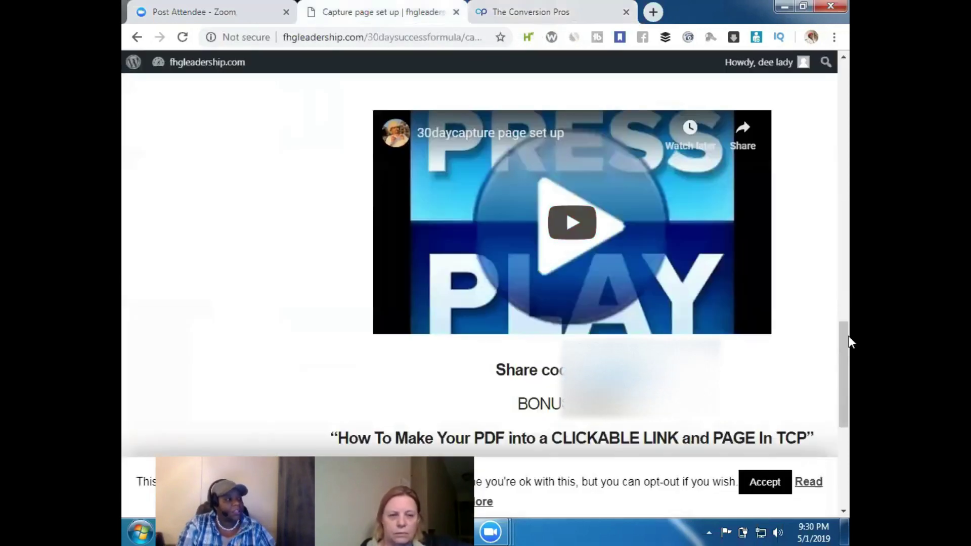
pyautogui.moveTo(848, 336); pyautogui.dragTo(848, 363)
pyautogui.moveTo(849, 388); pyautogui.dragTo(849, 418)
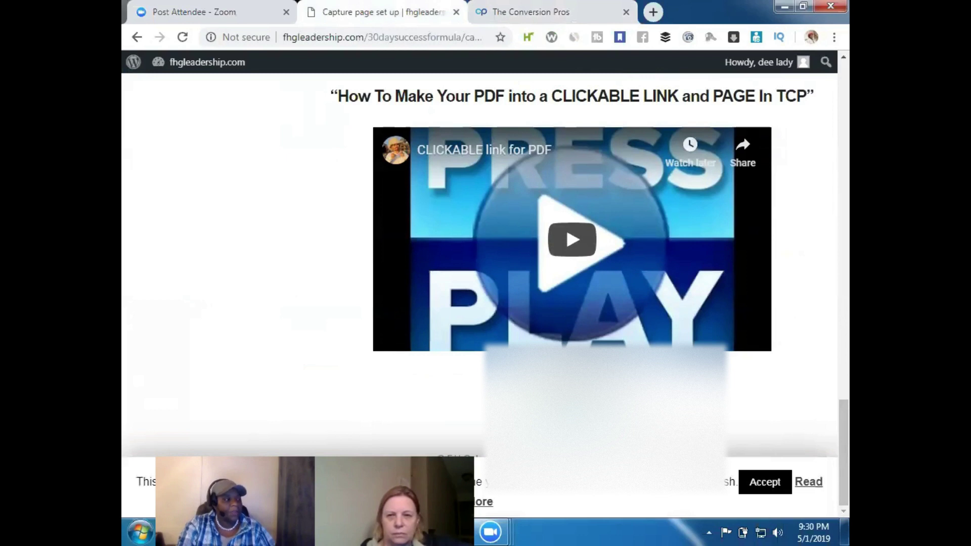
pyautogui.rightClick(555, 411)
pyautogui.click(582, 422)
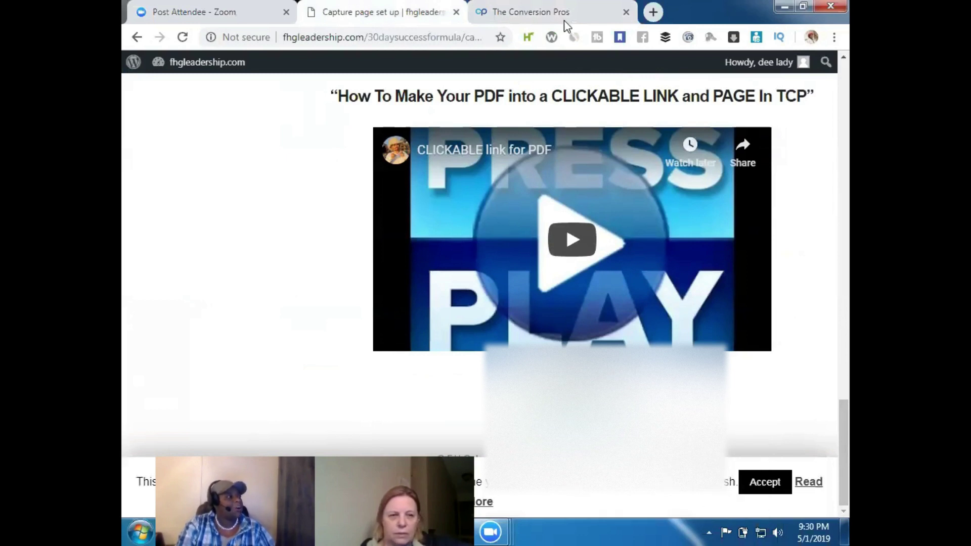
pyautogui.click(565, 21)
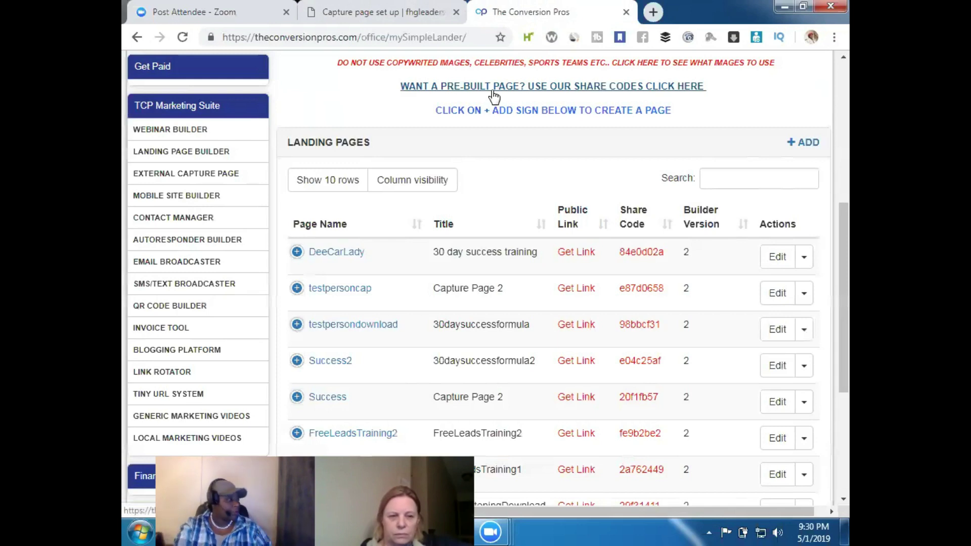
# Reopen Landing Page Builder and paste the copied code into the Share Code field
pyautogui.click(207, 155)
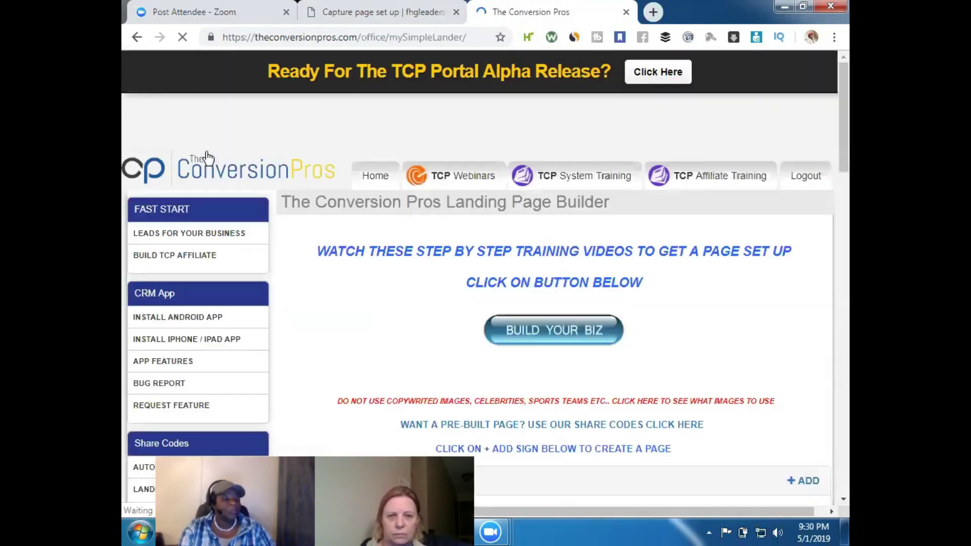
pyautogui.moveTo(848, 161); pyautogui.dragTo(831, 457)
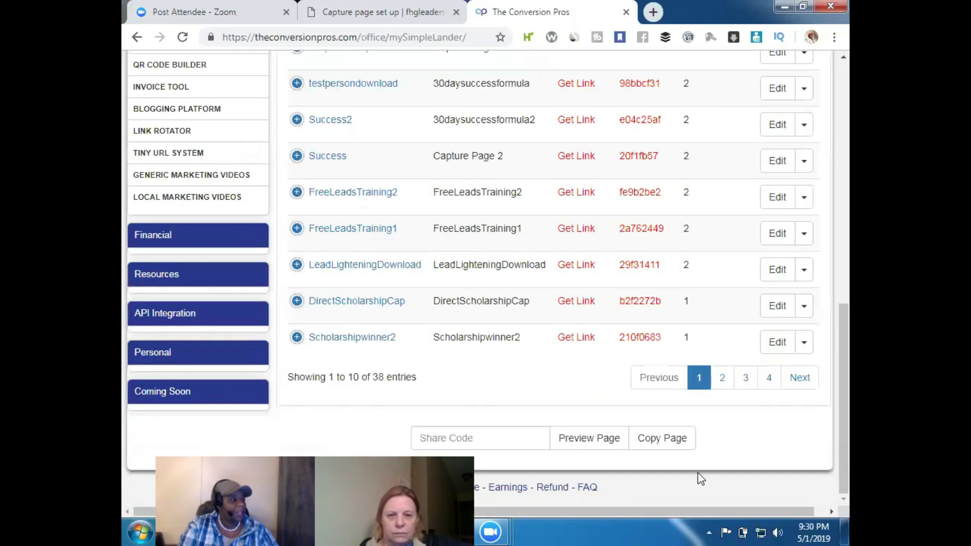
pyautogui.click(446, 440)
pyautogui.rightClick(447, 440)
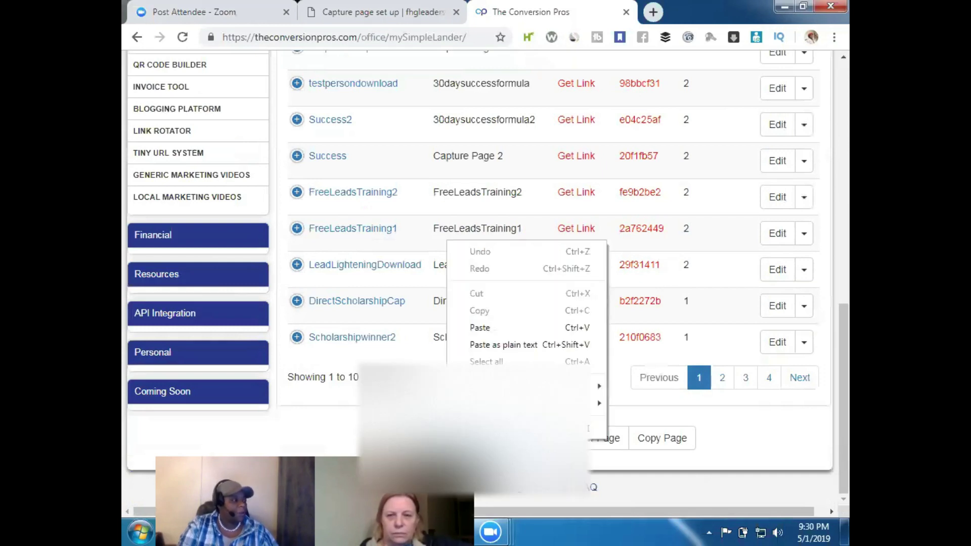
pyautogui.click(485, 328)
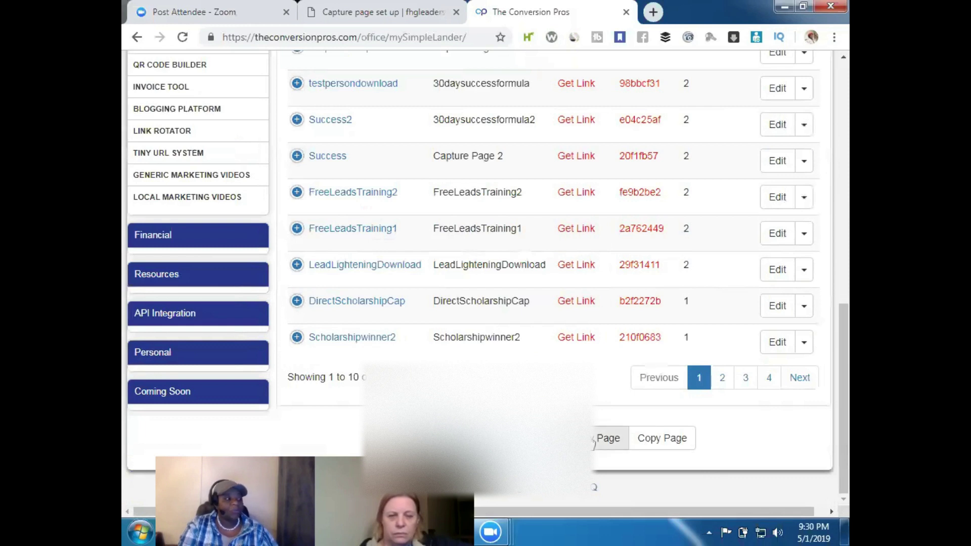
# Preview the 30daysuccessformula sales page behind the share code, then close the preview
pyautogui.click(595, 444)
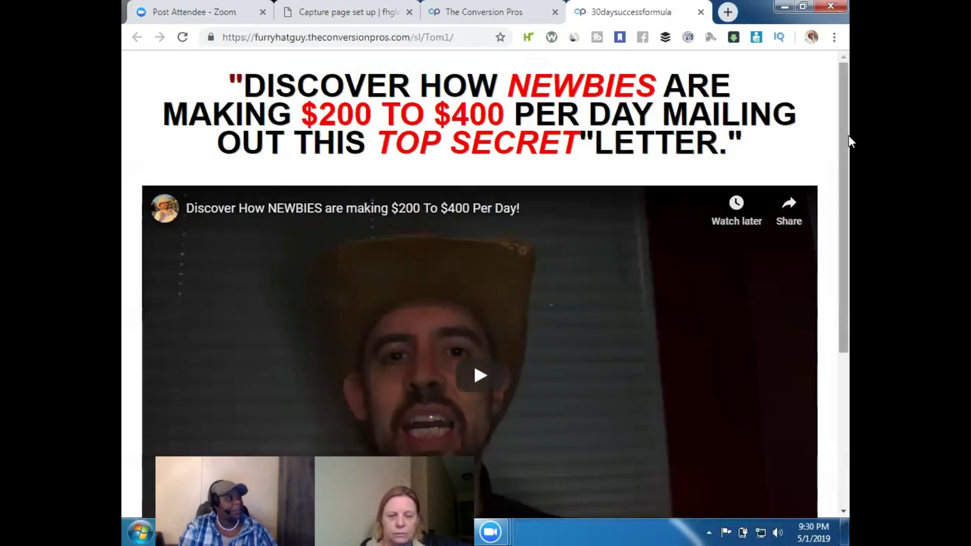
pyautogui.moveTo(848, 170); pyautogui.dragTo(837, 372)
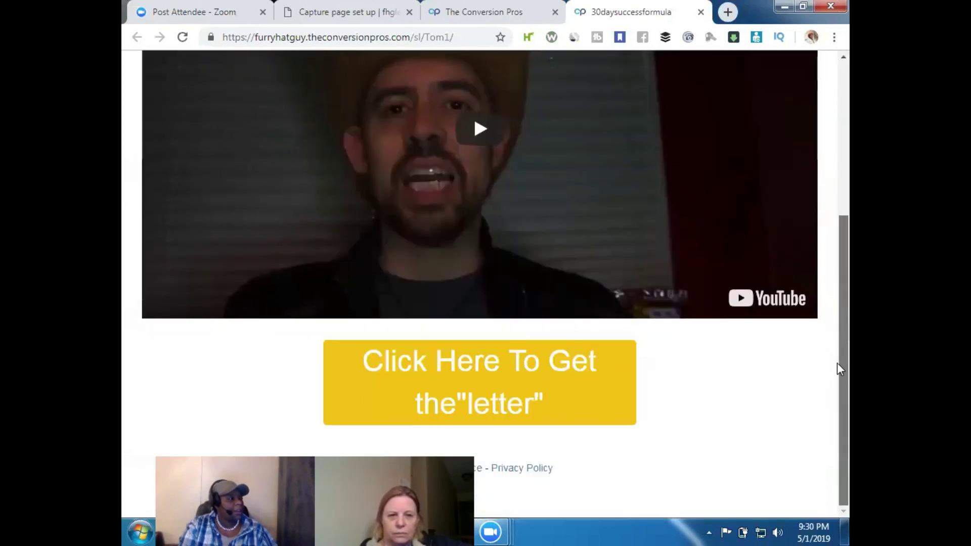
pyautogui.moveTo(848, 280); pyautogui.dragTo(836, 325)
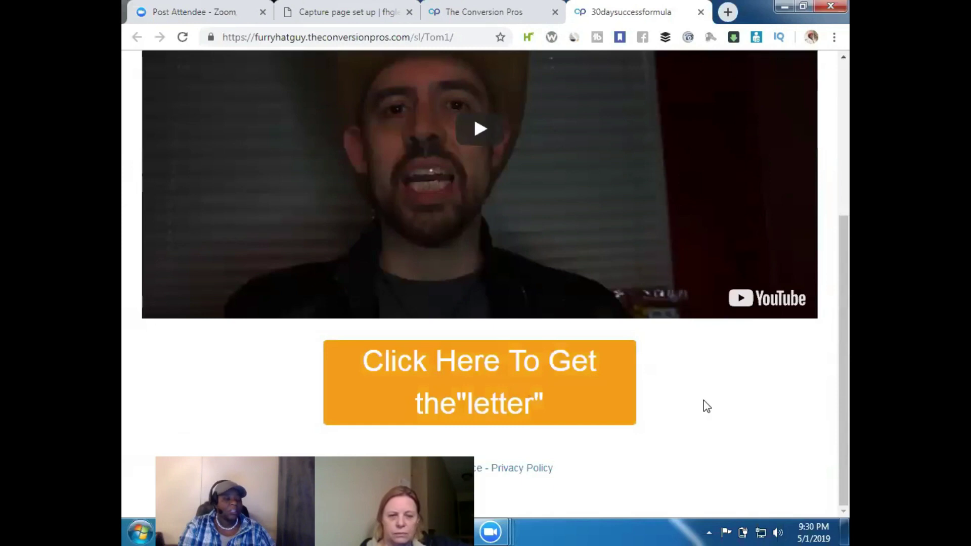
pyautogui.moveTo(849, 418); pyautogui.dragTo(848, 250)
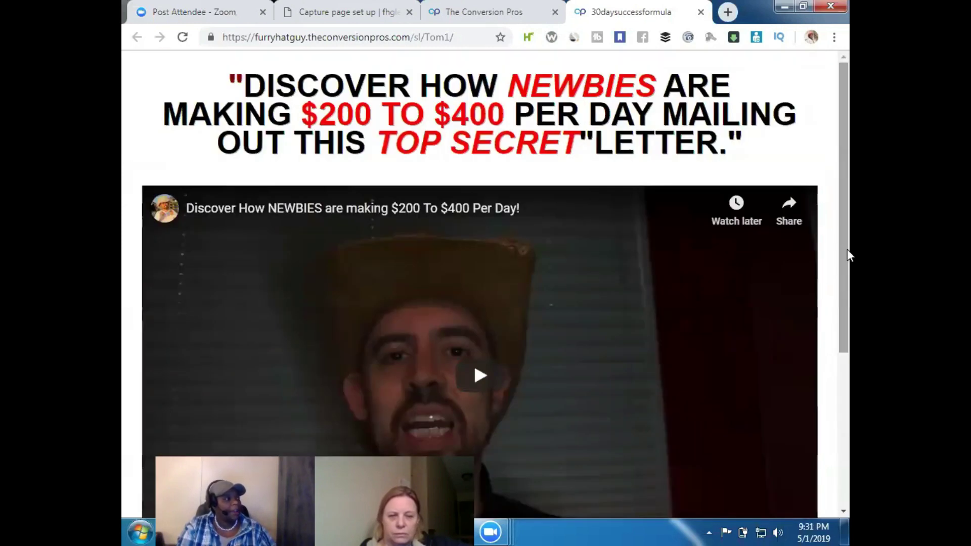
pyautogui.click(700, 12)
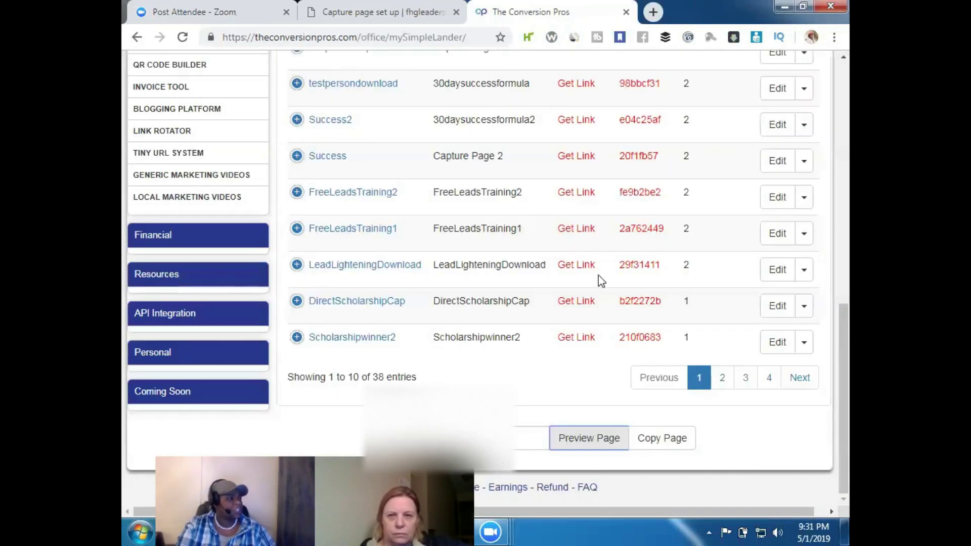
# Copy the shared page into the account and reload the list so Tom1 appears on top
pyautogui.click(660, 448)
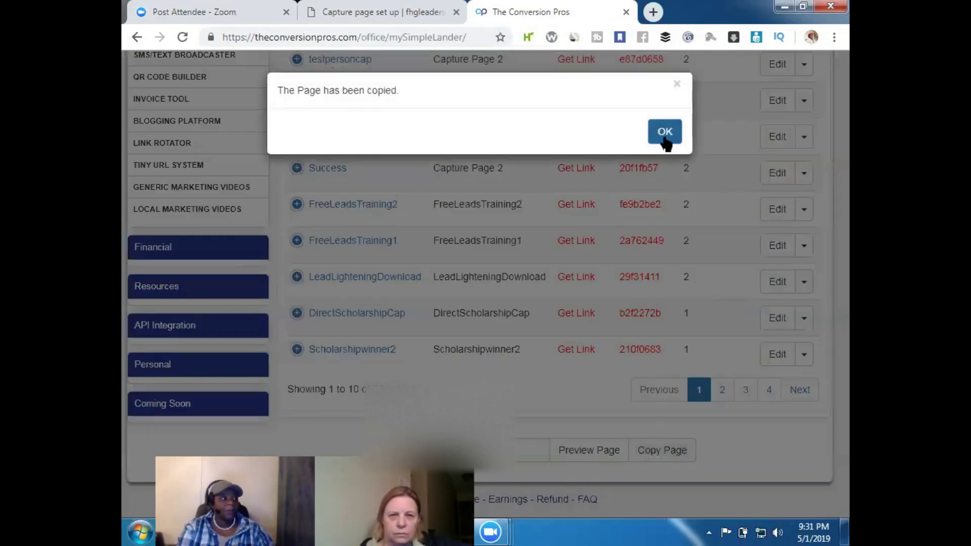
pyautogui.click(668, 138)
pyautogui.moveTo(849, 327); pyautogui.dragTo(848, 247)
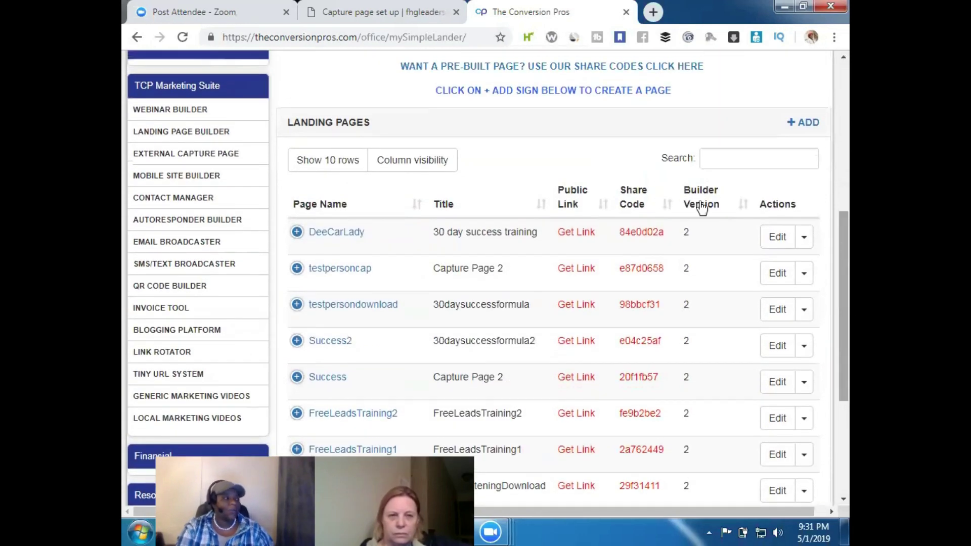
pyautogui.click(183, 38)
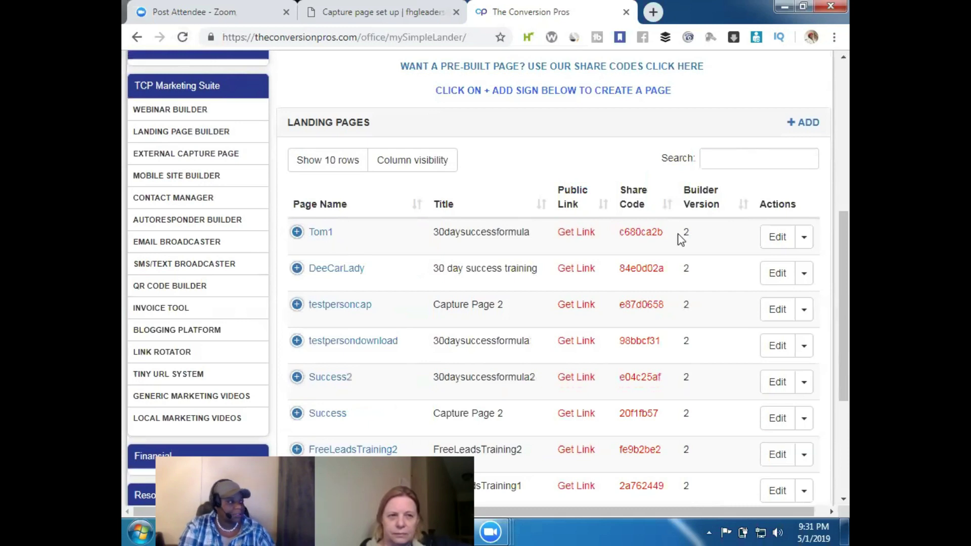
pyautogui.click(776, 243)
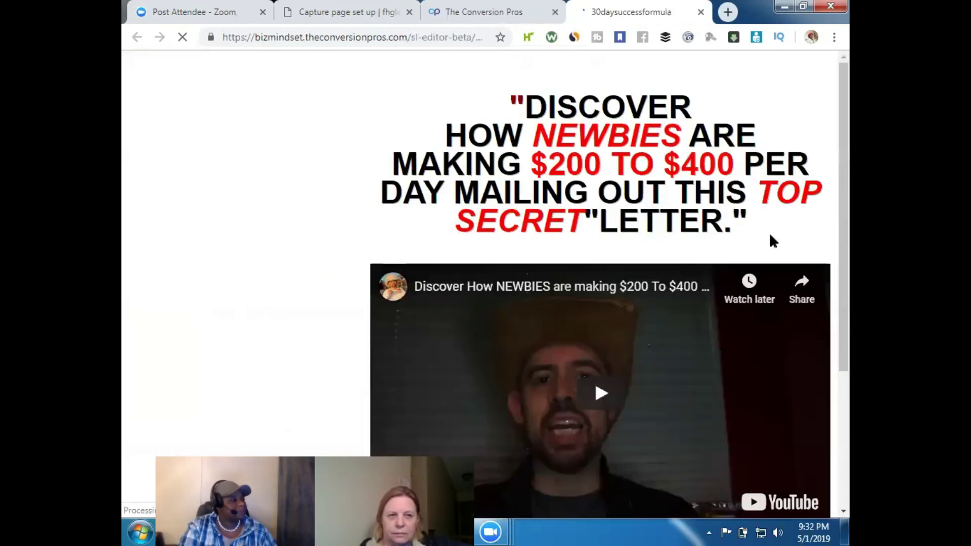
# Erase the copied page's name Tom1 and enter the member's handle with a 2 suffix
pyautogui.moveTo(397, 207)
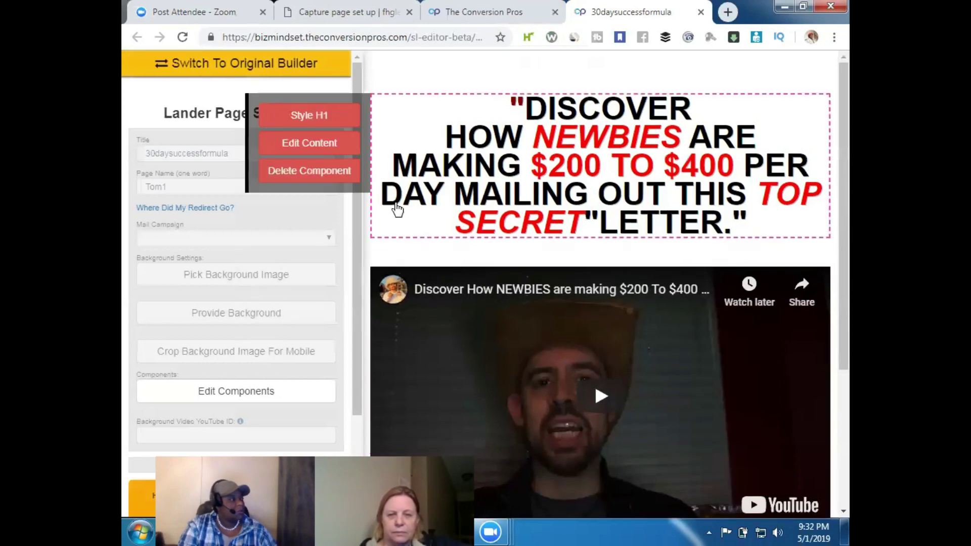
pyautogui.click(201, 154)
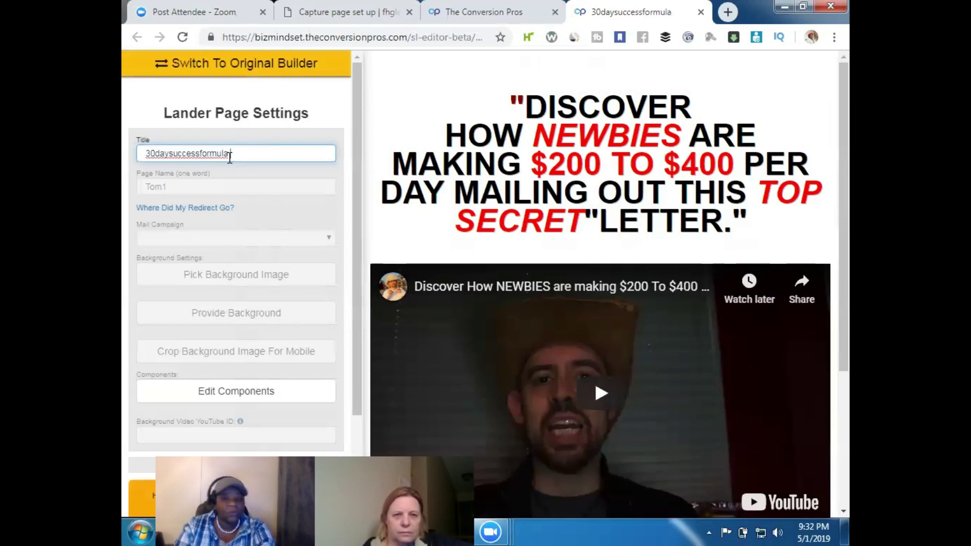
pyautogui.click(179, 188)
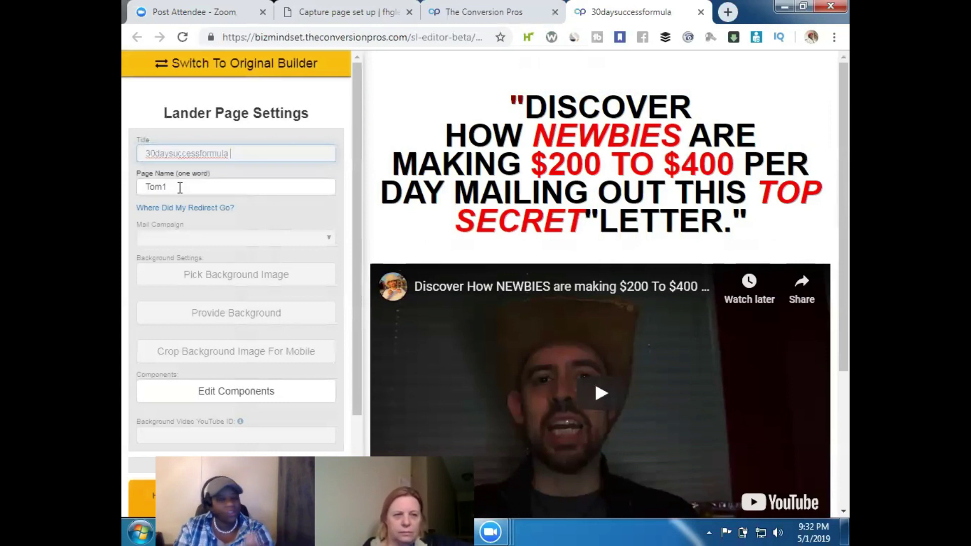
pyautogui.click(179, 187)
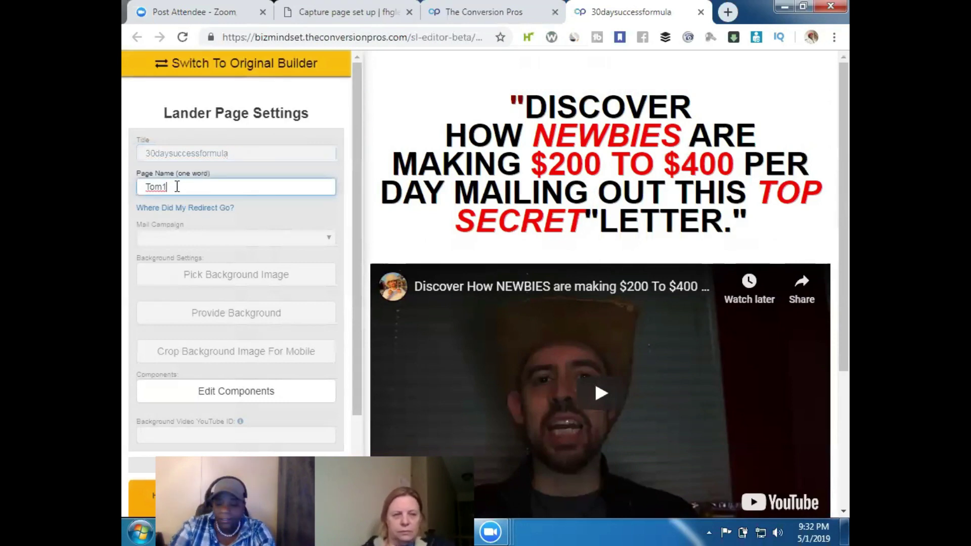
pyautogui.press('BackSpace')
pyautogui.press('BackSpace')
pyautogui.press('BackSpace')
pyautogui.press('BackSpace')
pyautogui.write('DeeCa')
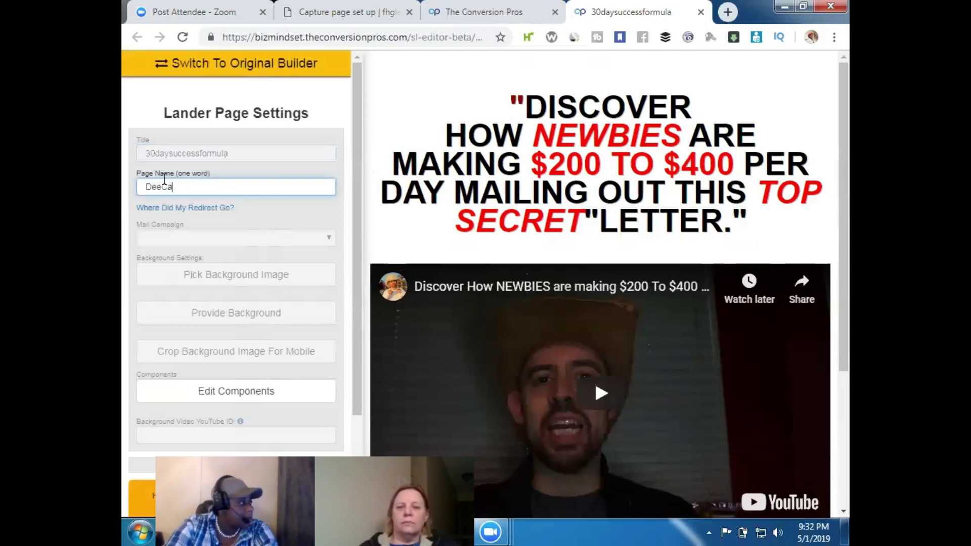
pyautogui.write('rl')
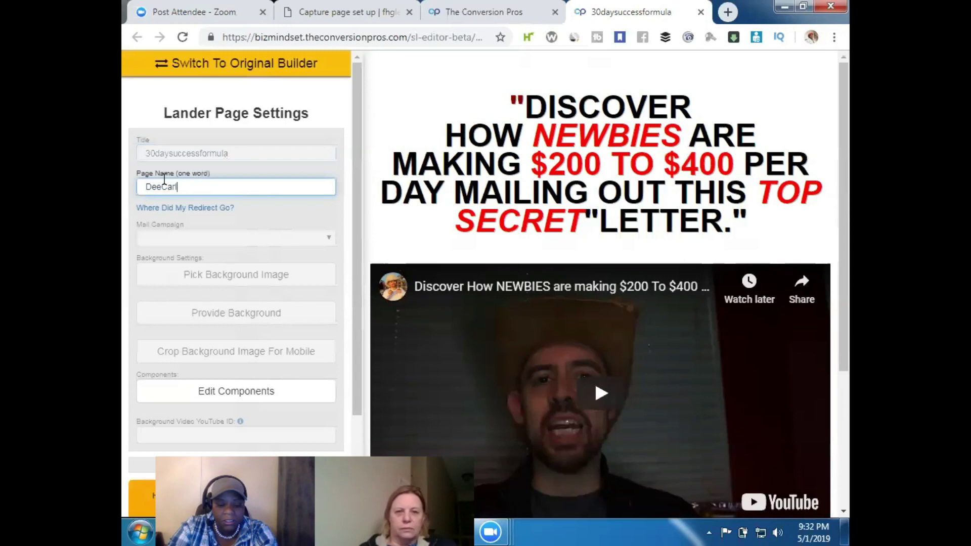
pyautogui.write('ady2')
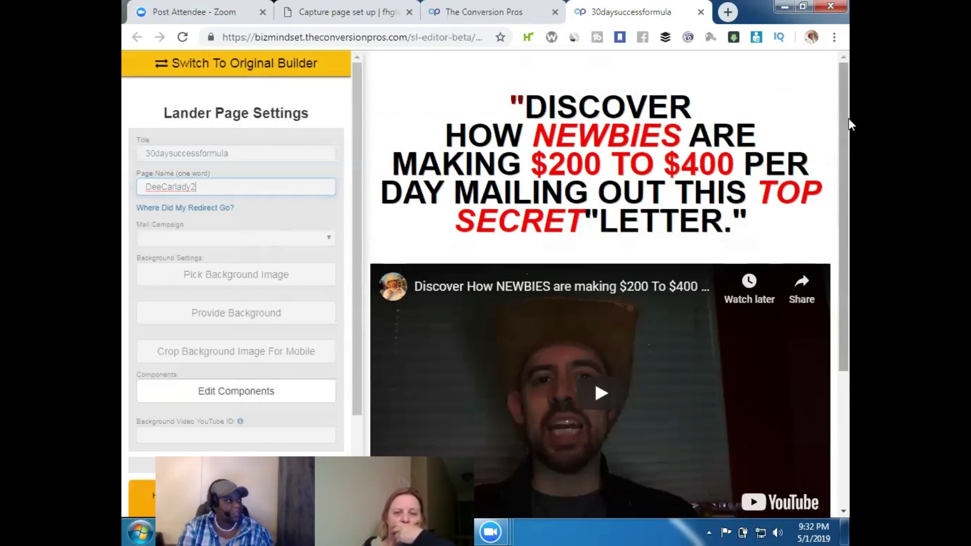
pyautogui.moveTo(848, 118); pyautogui.dragTo(847, 394)
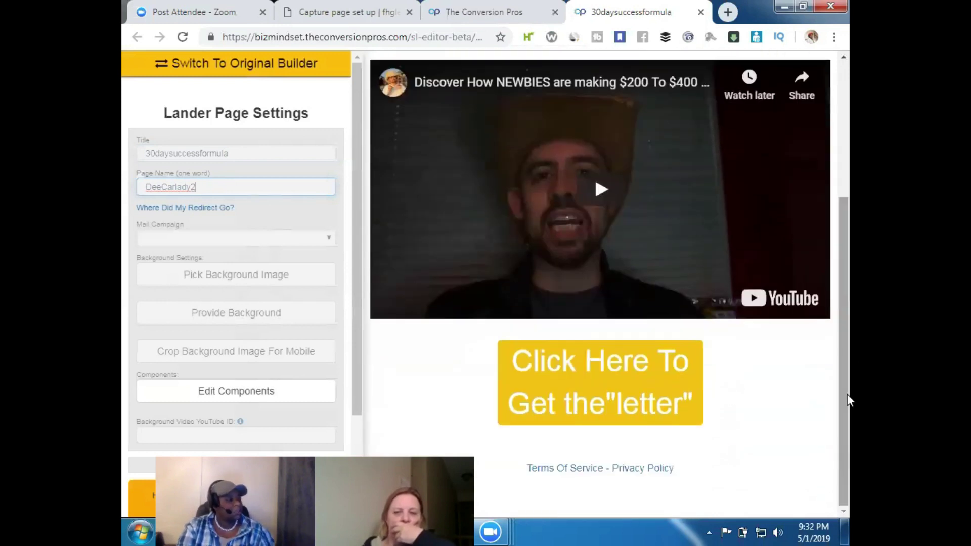
pyautogui.moveTo(676, 386)
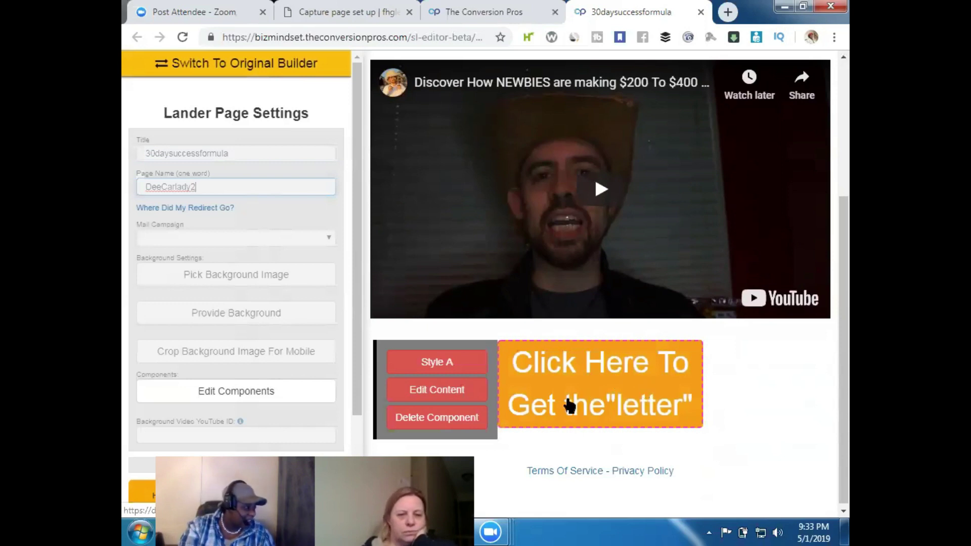
pyautogui.click(468, 365)
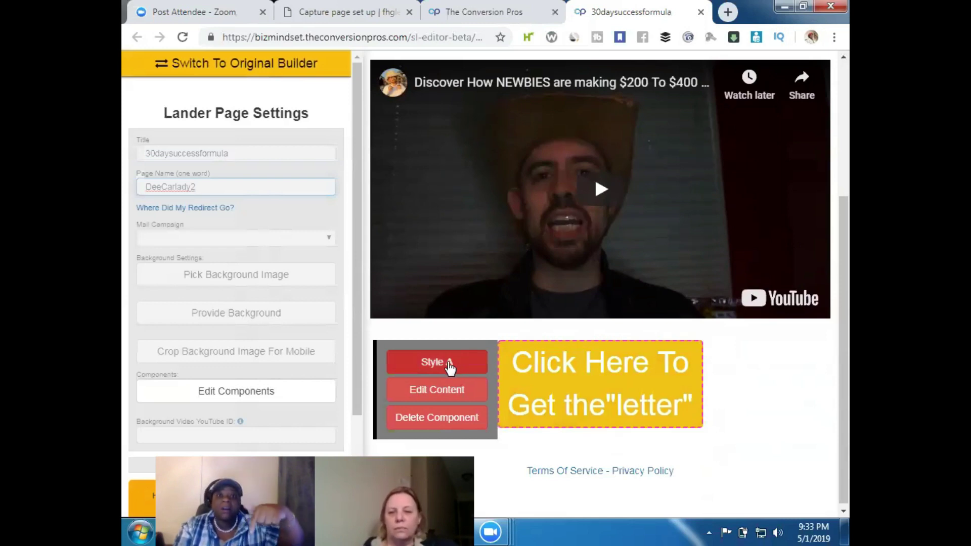
# Open Style A attributes for the Click Here button and view its Dropbox link settings
pyautogui.click(450, 365)
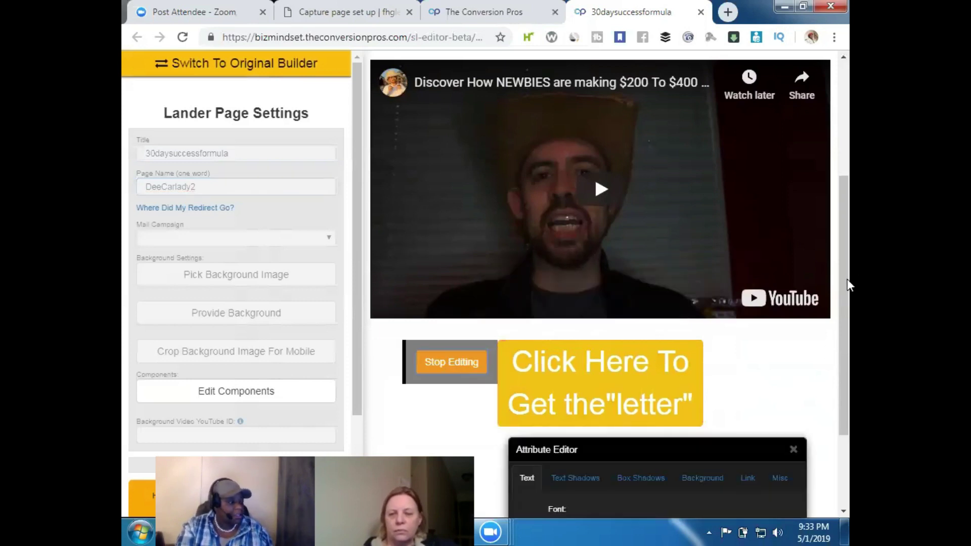
pyautogui.scroll(-1, 848, 356)
pyautogui.scroll(-2, 846, 397)
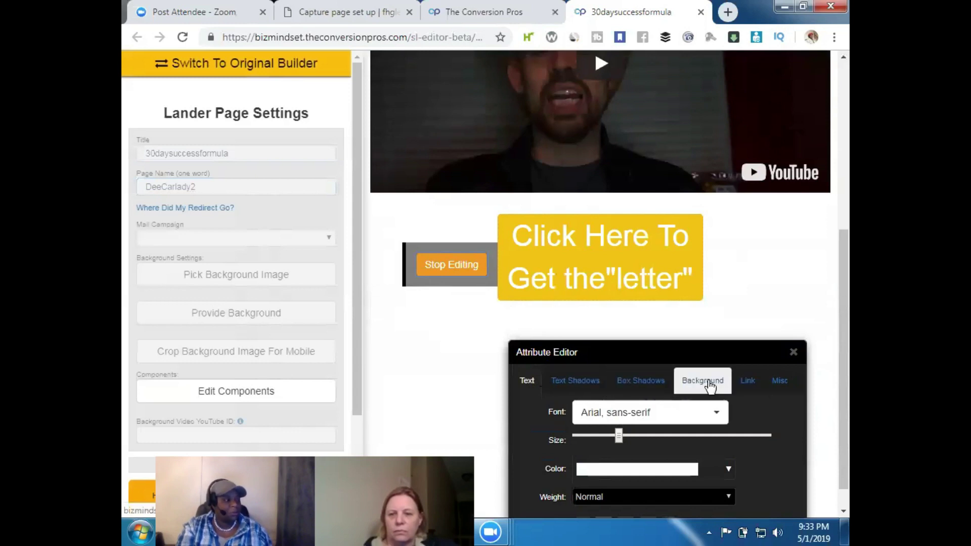
pyautogui.click(747, 385)
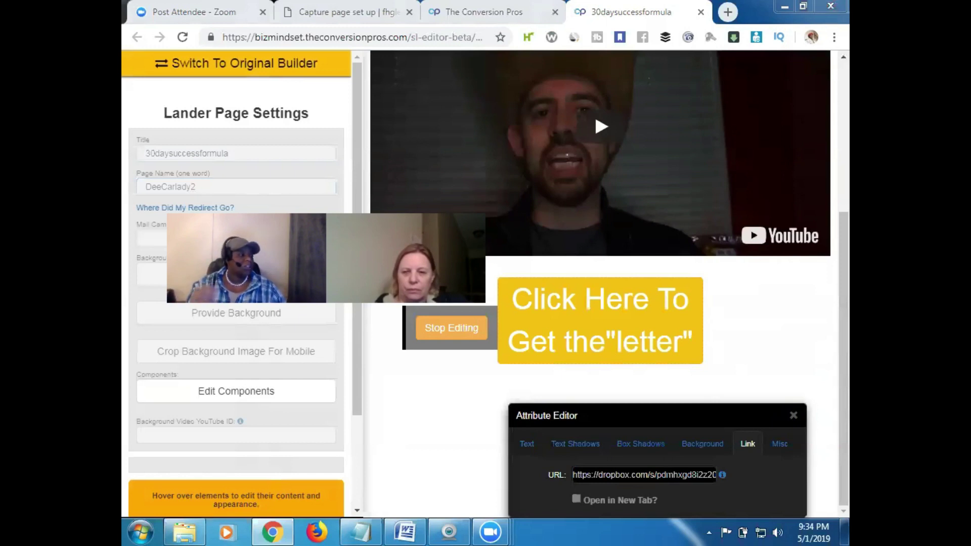
# Delete the Dropbox URL from the letter button's Link tab URL field, leaving it empty
pyautogui.tripleClick(668, 475)
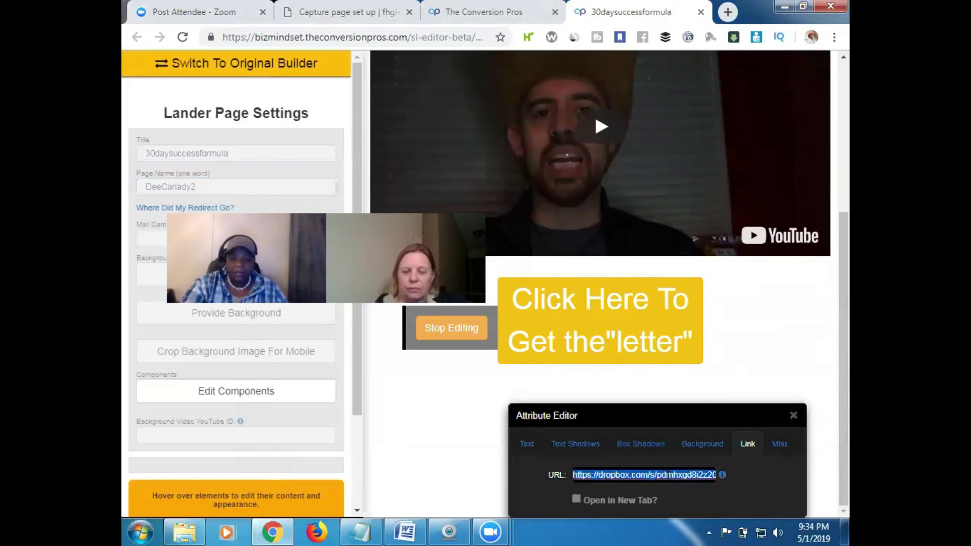
pyautogui.press('BackSpace')
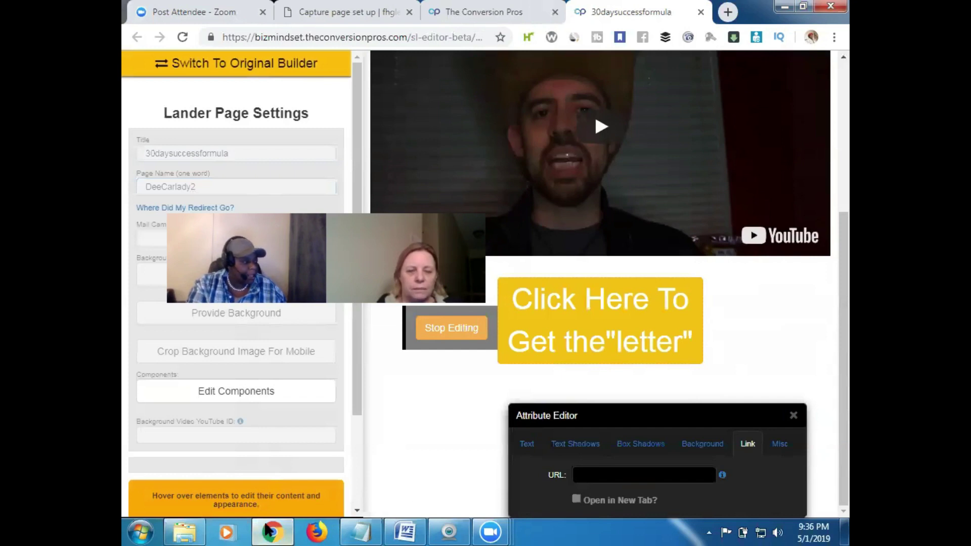
pyautogui.moveTo(270, 531)
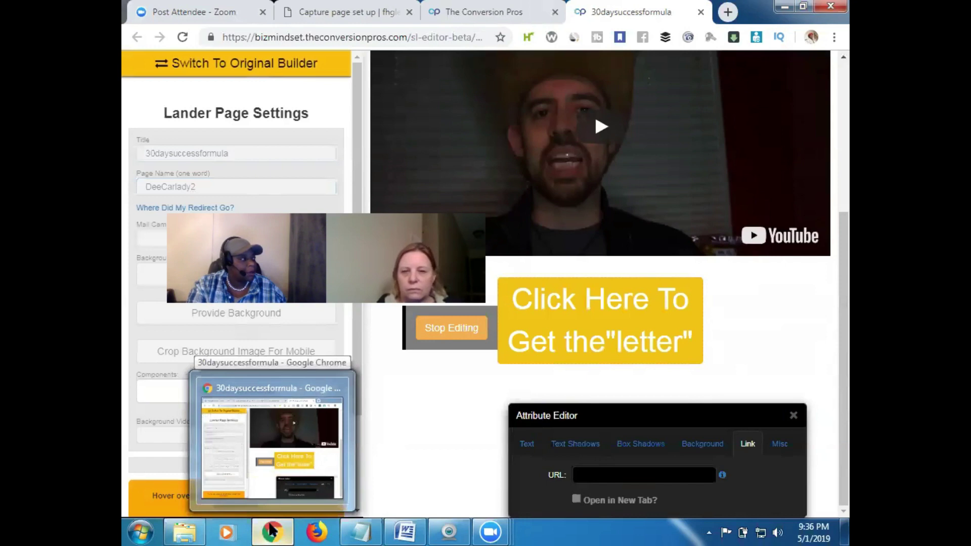
# Leave the Google apps tab for the 30daysuccessformula editor and clear the old page name Tom1
pyautogui.click(727, 14)
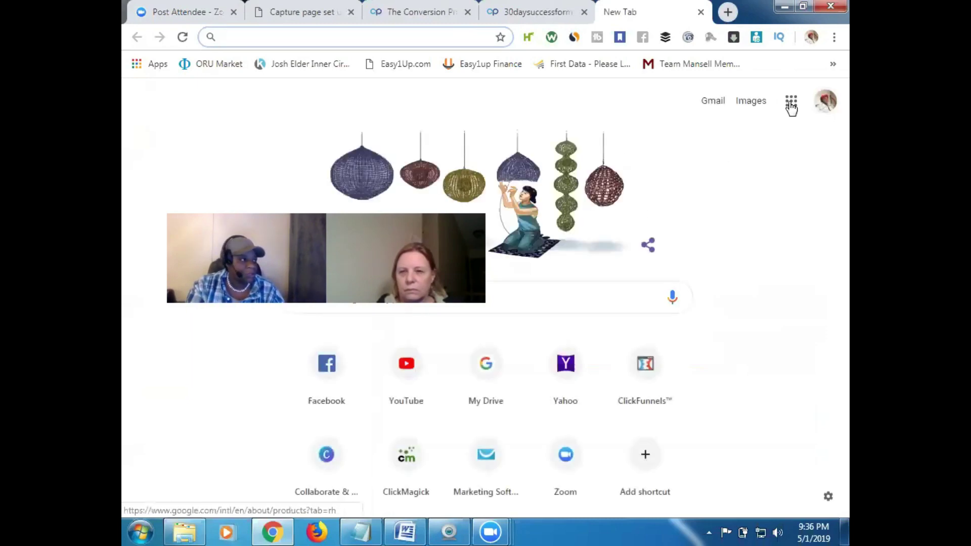
pyautogui.click(792, 103)
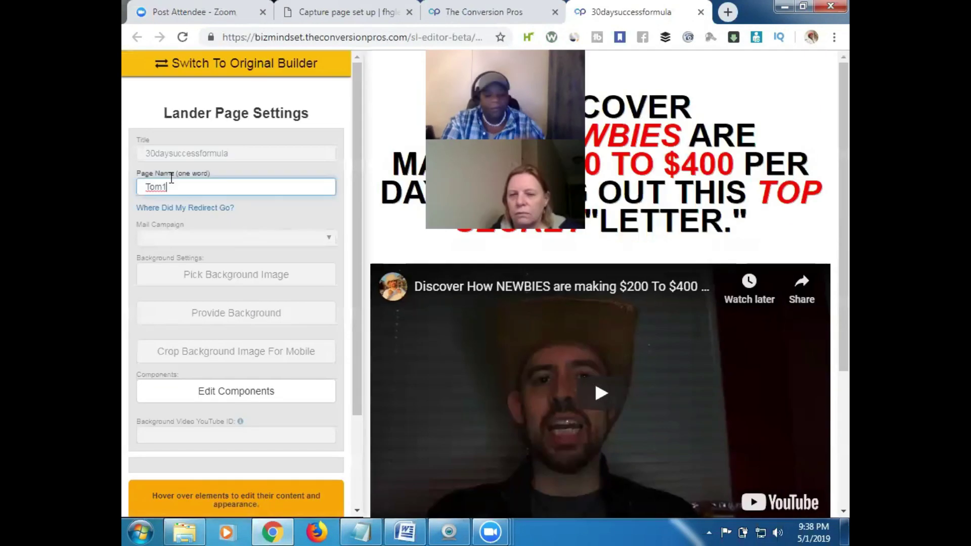
pyautogui.press('BackSpace')
pyautogui.press('BackSpace')
pyautogui.press('BackSpace')
pyautogui.press('BackSpace')
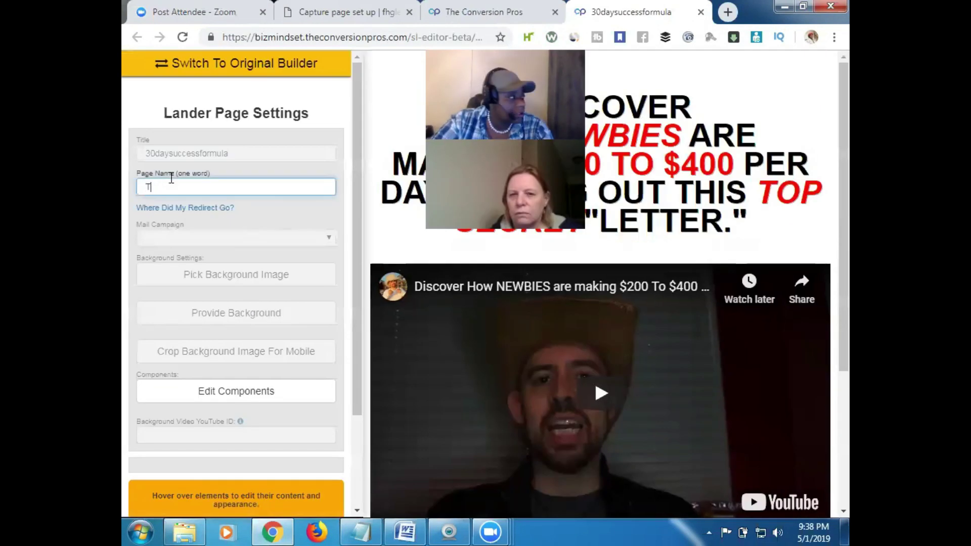
# Name the copied page DeeCarlady2 and bring up the letter button's link settings
pyautogui.write('DeeCarlady2')
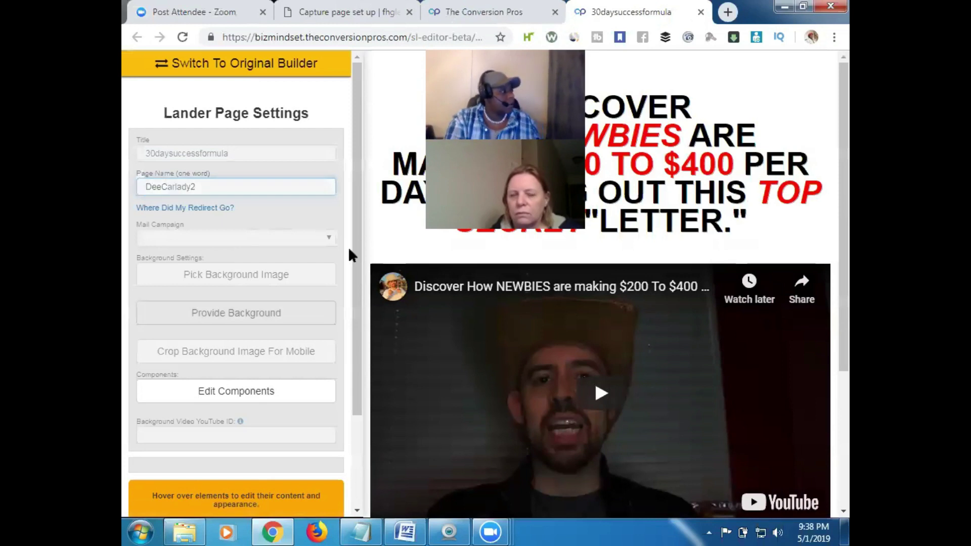
pyautogui.moveTo(849, 213); pyautogui.dragTo(832, 370)
pyautogui.click(463, 364)
pyautogui.moveTo(850, 226); pyautogui.dragTo(848, 290)
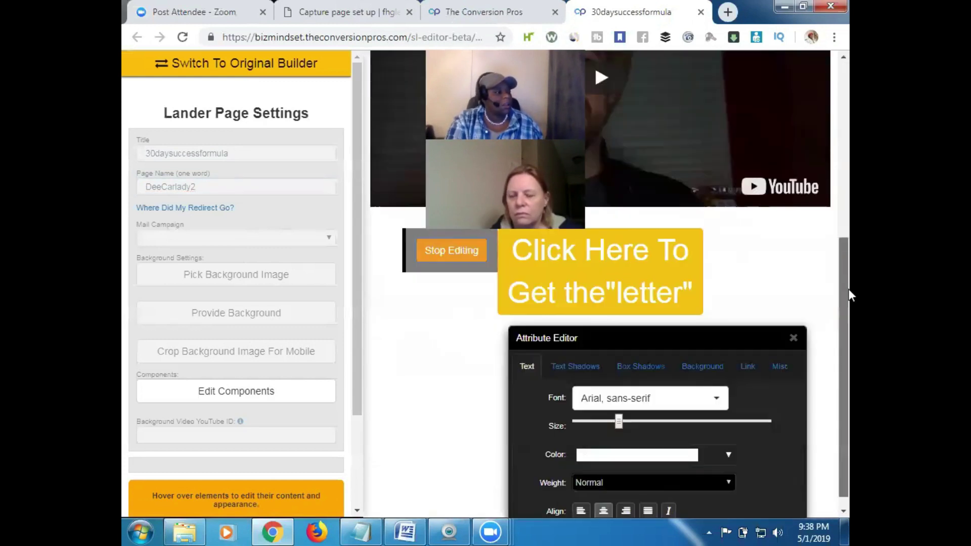
pyautogui.click(751, 355)
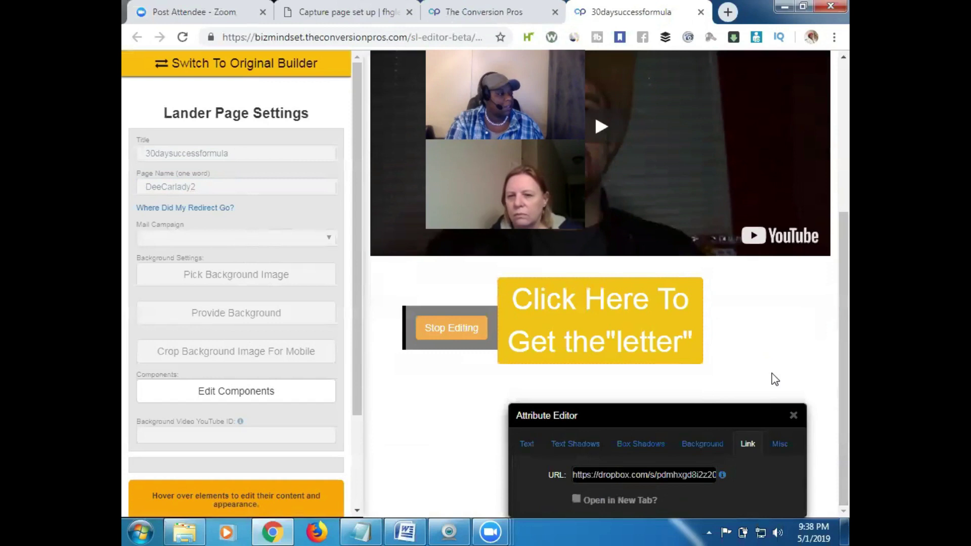
# Replace the button's Dropbox URL with the pasted Google Drive link, opening in a new tab
pyautogui.tripleClick(659, 475)
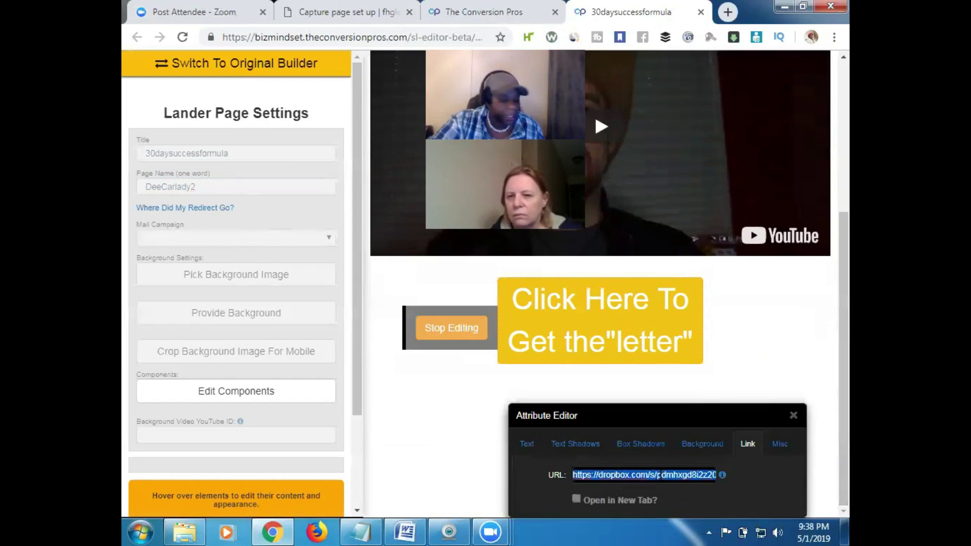
pyautogui.press('BackSpace')
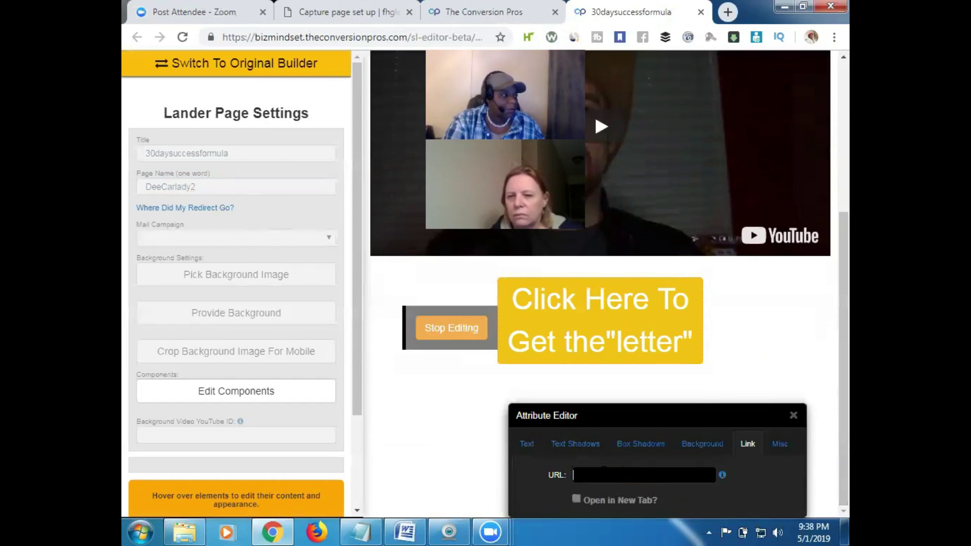
pyautogui.rightClick(603, 475)
pyautogui.click(639, 358)
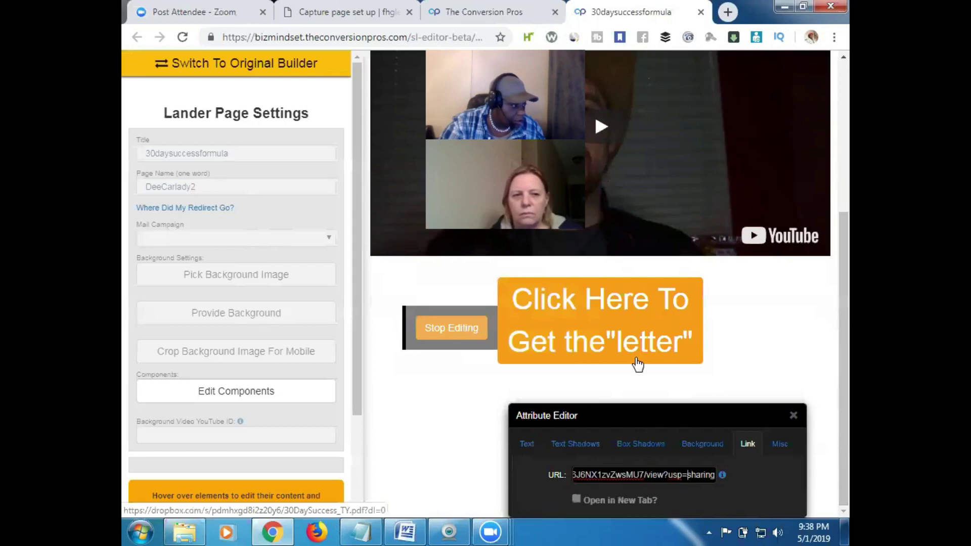
pyautogui.click(577, 499)
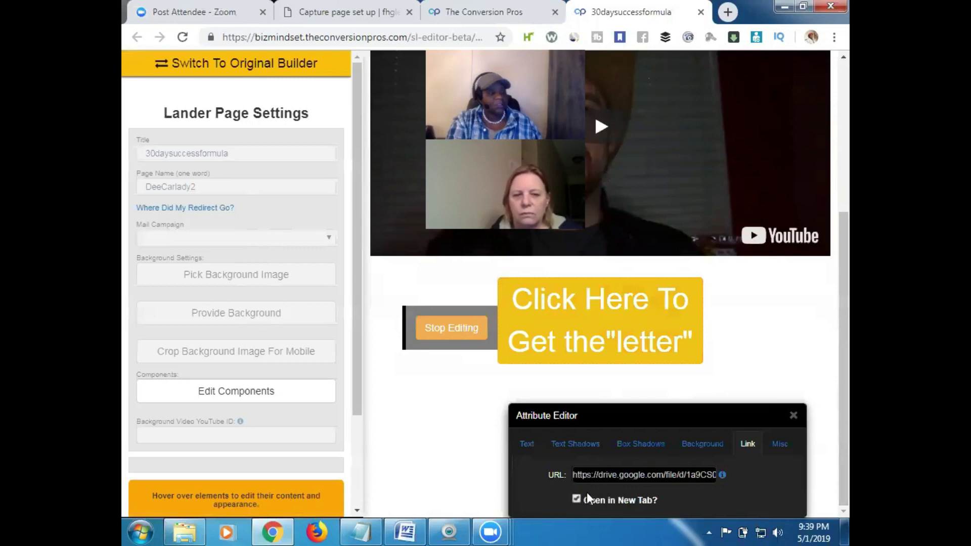
pyautogui.moveTo(849, 376); pyautogui.dragTo(842, 331)
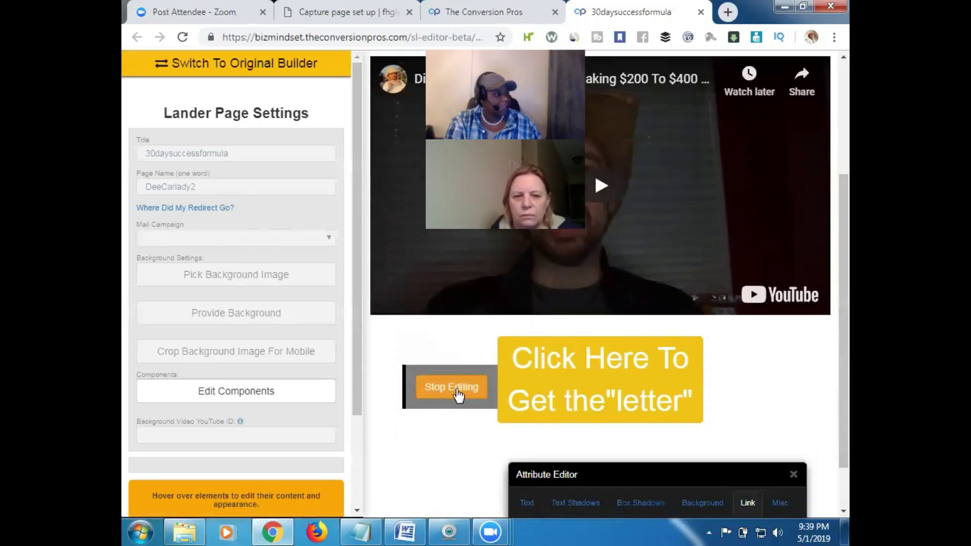
pyautogui.click(458, 394)
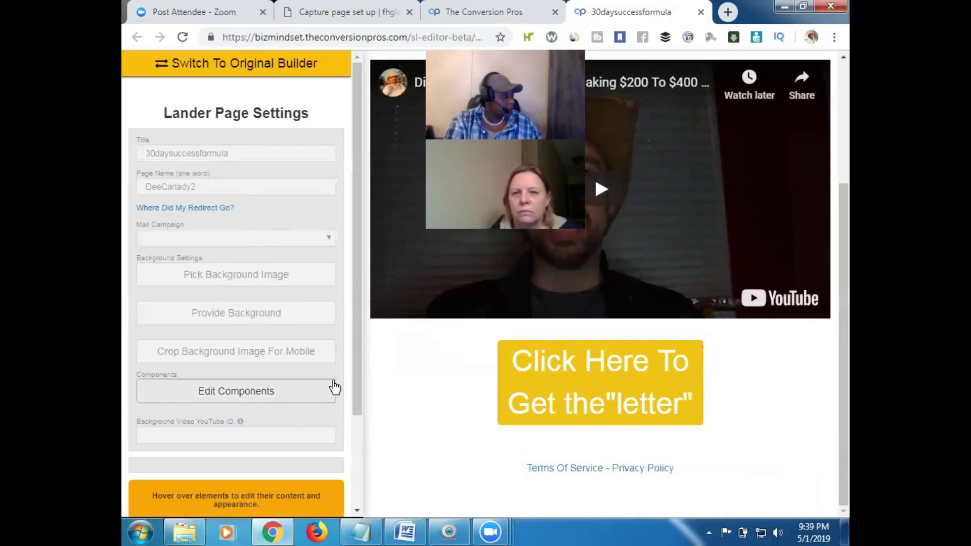
# Save the DeeCarlady2 lander, retrying until 'Your Lander has been Saved' appears
pyautogui.scroll(-3, 361, 453)
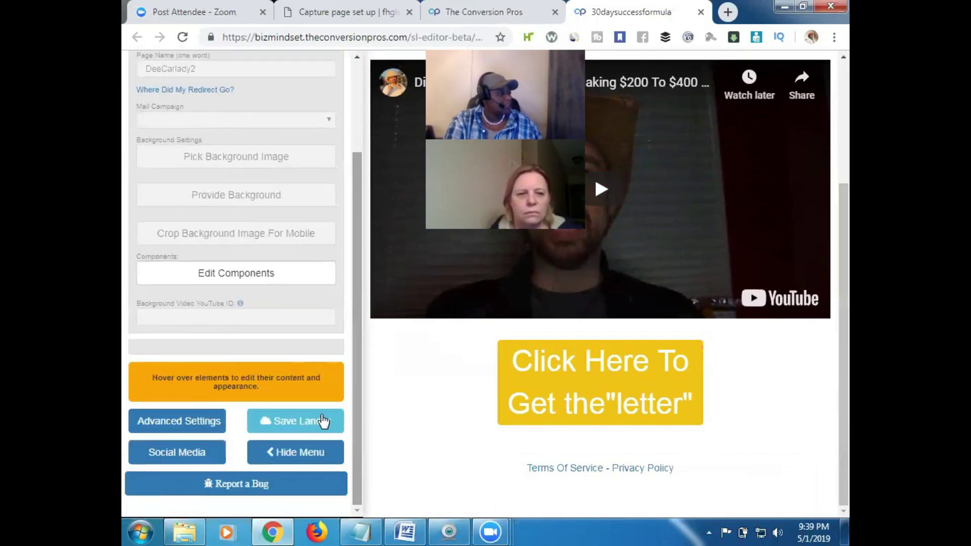
pyautogui.click(319, 422)
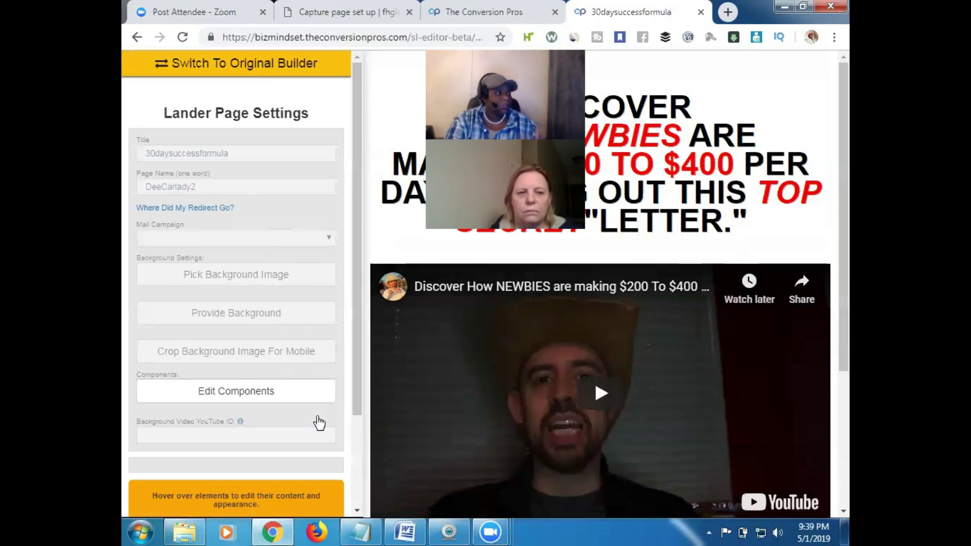
pyautogui.moveTo(368, 247)
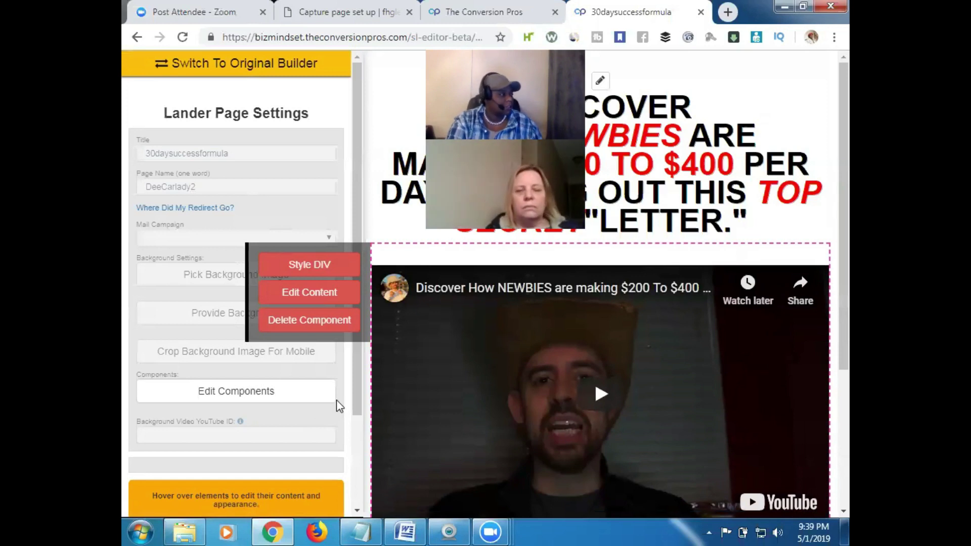
pyautogui.scroll(-2, 364, 421)
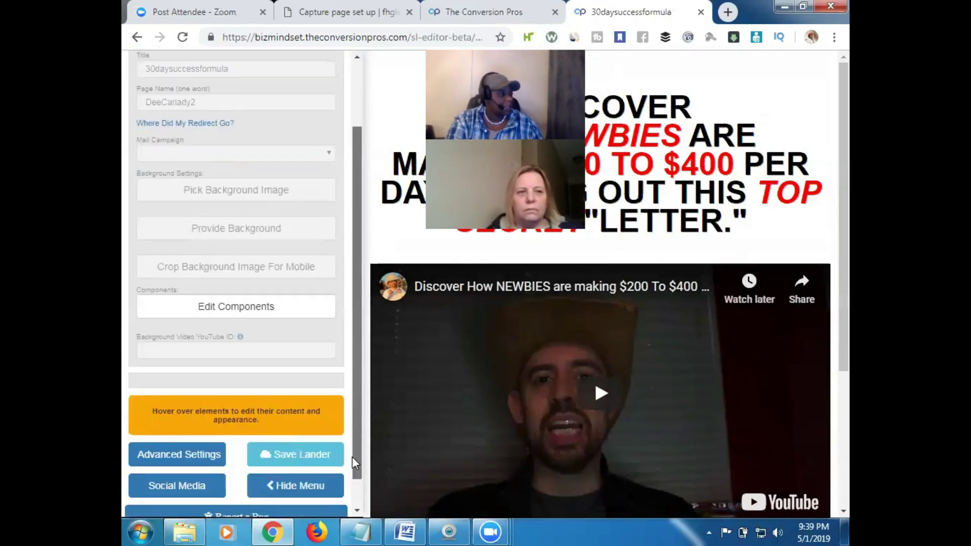
pyautogui.click(302, 454)
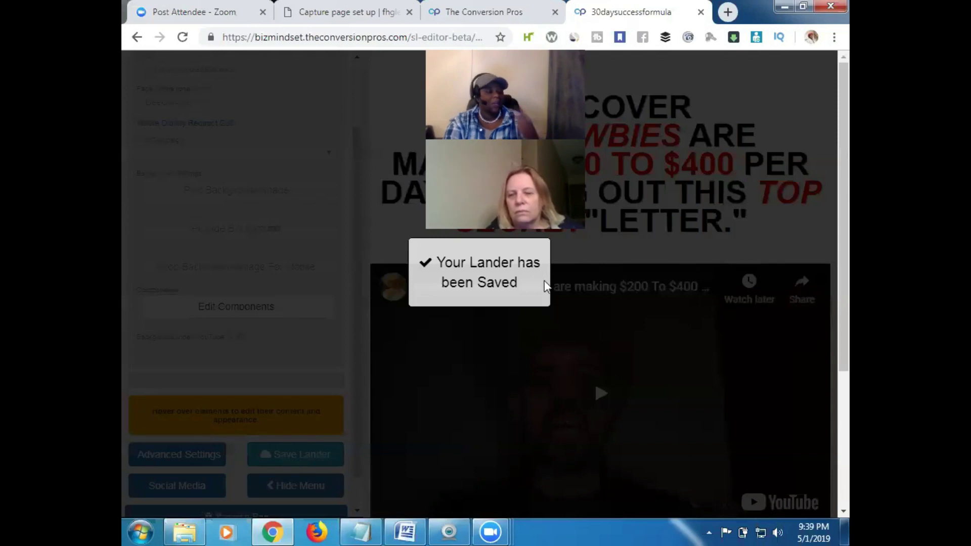
pyautogui.scroll(-1, 848, 251)
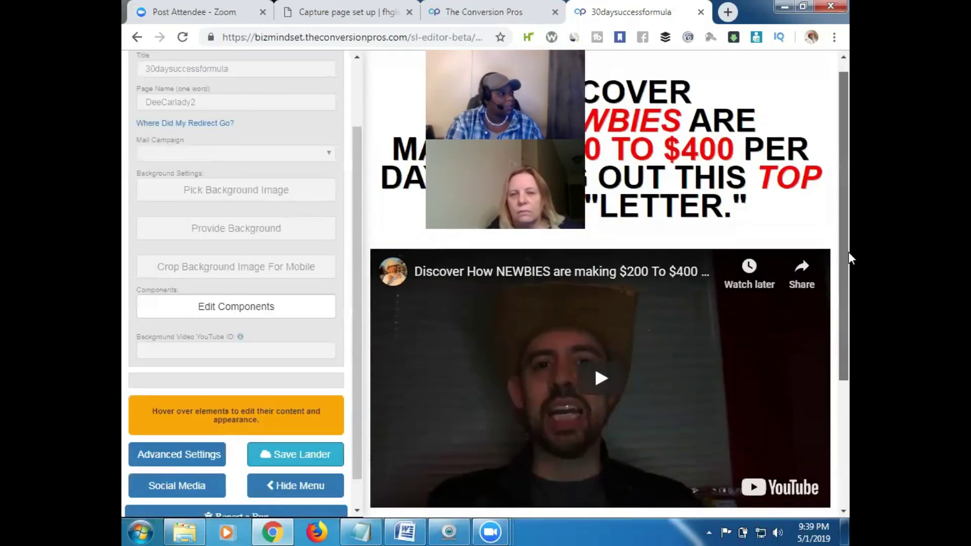
pyautogui.scroll(-3, 848, 252)
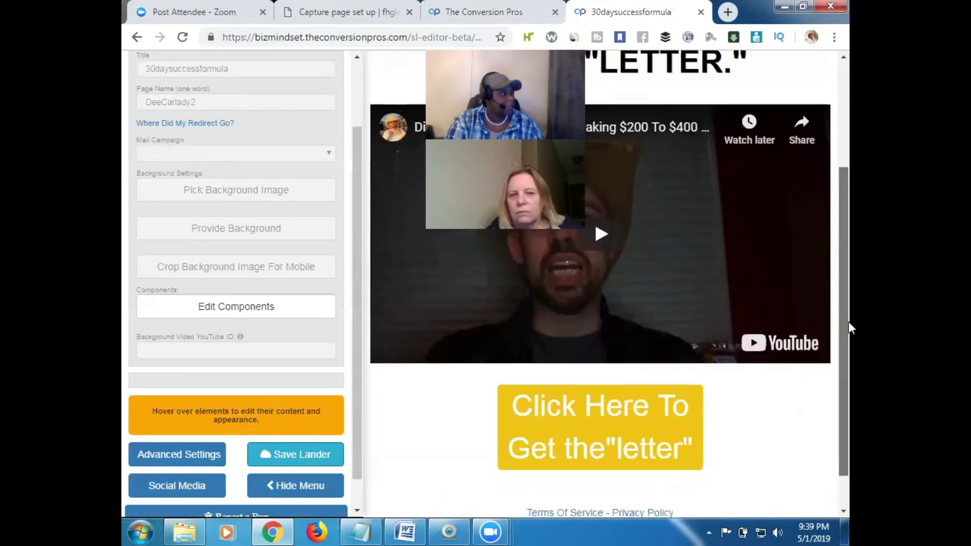
pyautogui.scroll(3, 848, 323)
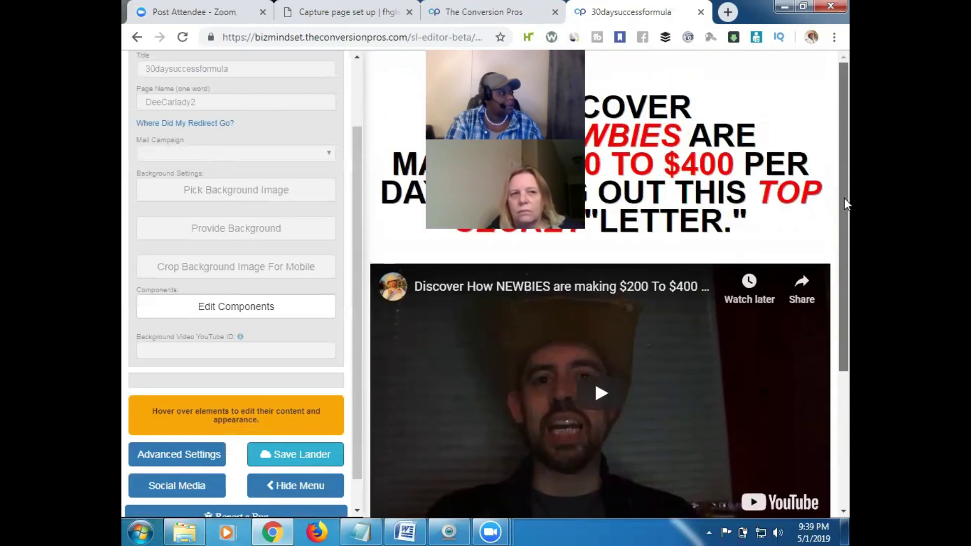
pyautogui.moveTo(728, 167)
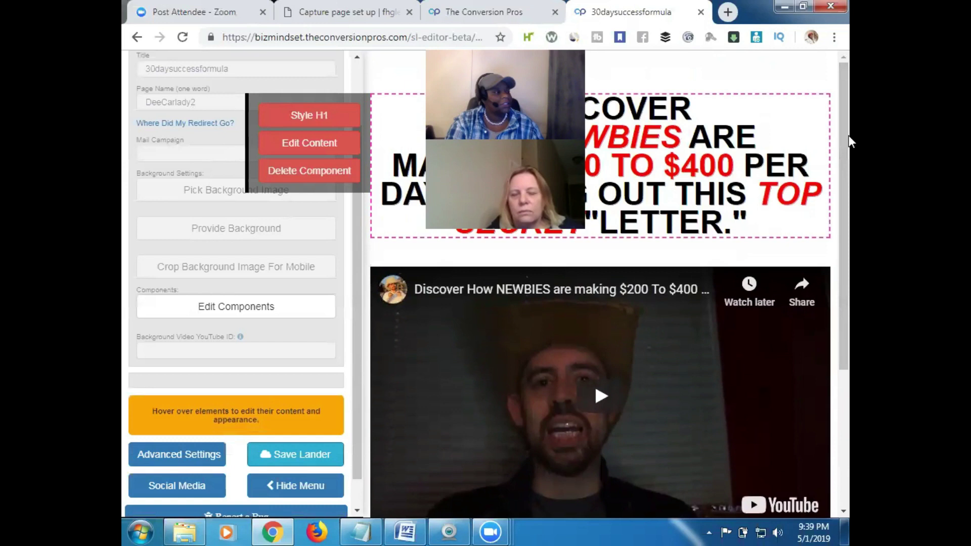
pyautogui.scroll(-4, 848, 233)
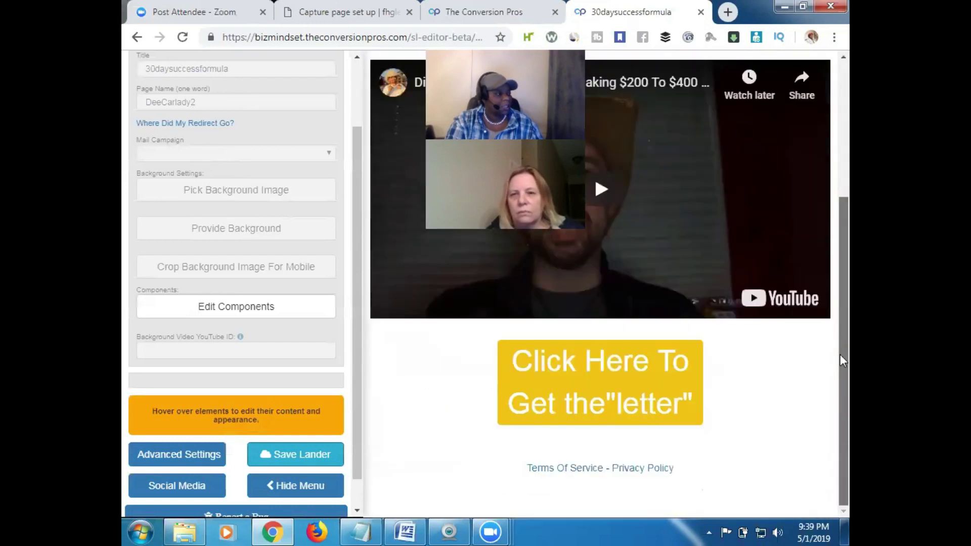
pyautogui.scroll(2, 849, 213)
pyautogui.moveTo(849, 209); pyautogui.dragTo(849, 193)
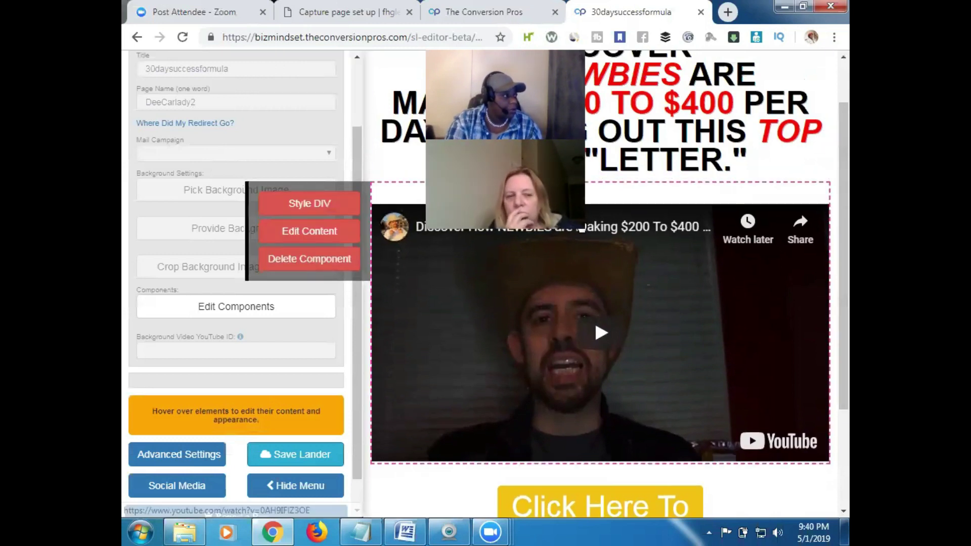
# Close the editor, reload the Landing Pages list, and edit the DeeCarLady page
pyautogui.click(700, 12)
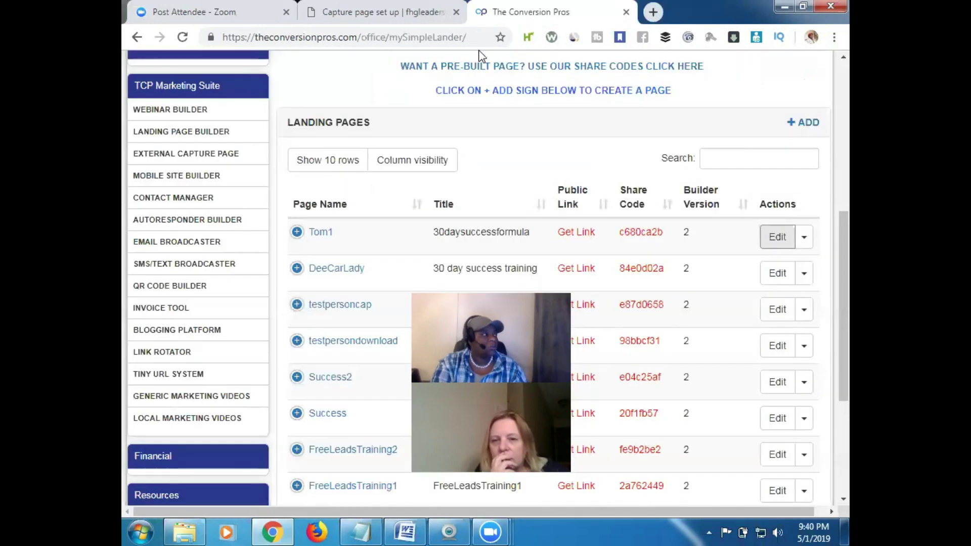
pyautogui.click(182, 37)
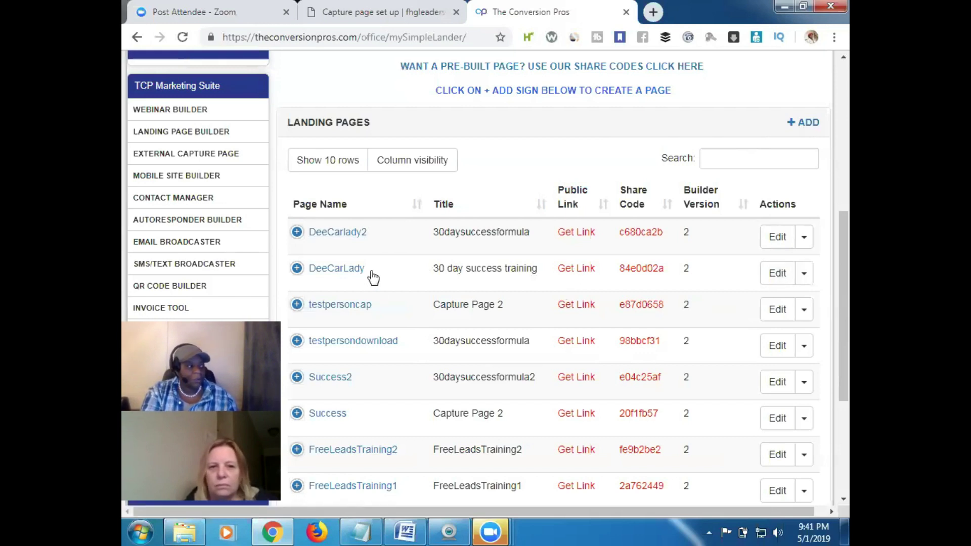
pyautogui.click(778, 273)
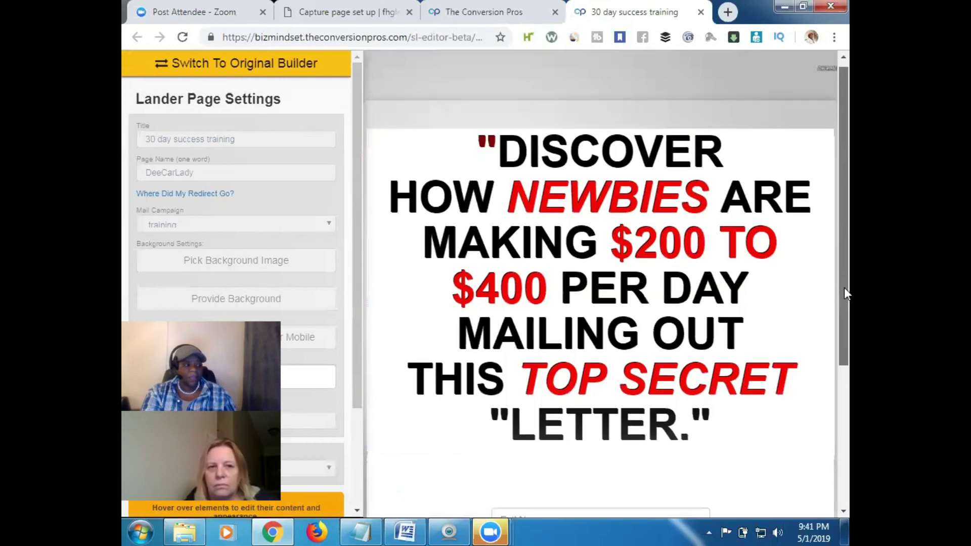
pyautogui.scroll(-5, 845, 287)
pyautogui.moveTo(603, 295)
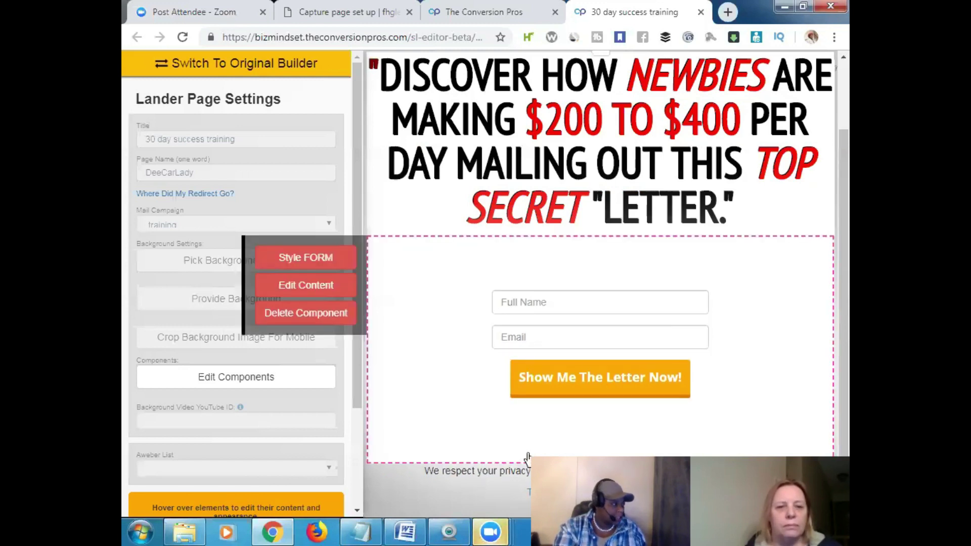
pyautogui.moveTo(357, 384); pyautogui.dragTo(356, 431)
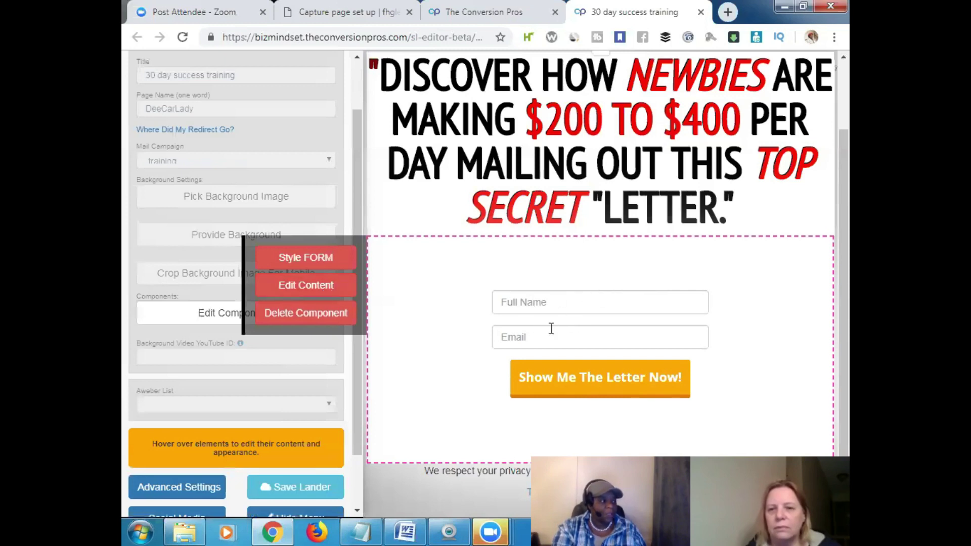
pyautogui.moveTo(609, 392)
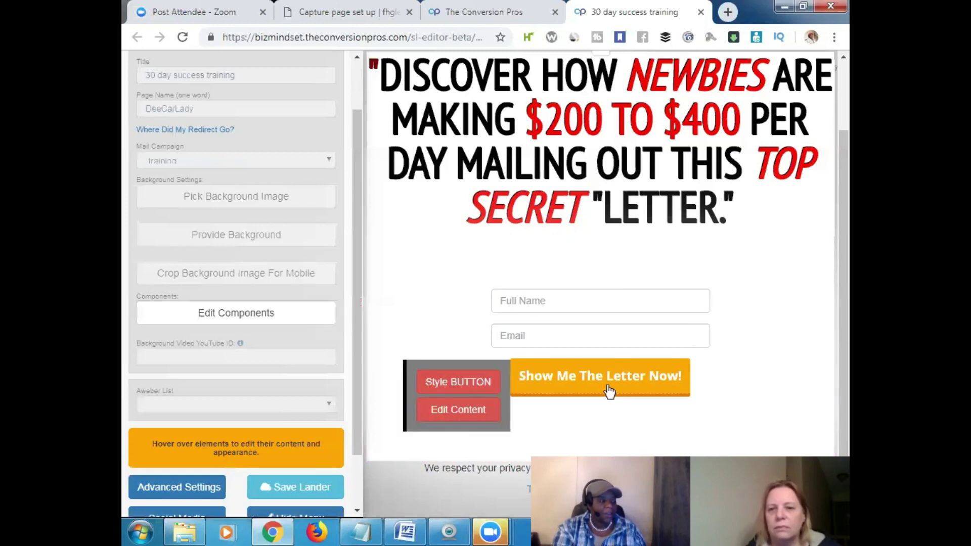
pyautogui.moveTo(515, 313)
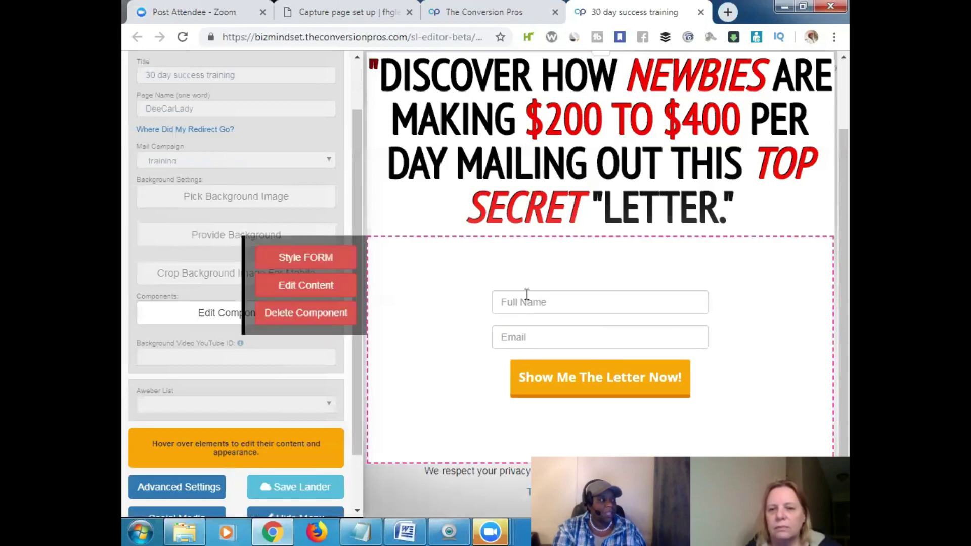
# Set the signup form's Redirect URL to the DeeCarlady2 page and scroll to Select a Form
pyautogui.click(331, 287)
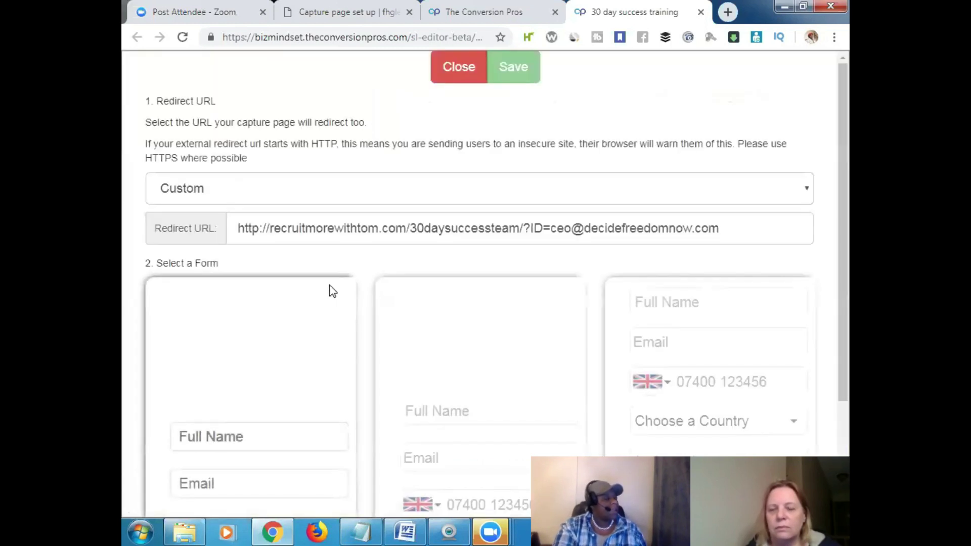
pyautogui.click(807, 193)
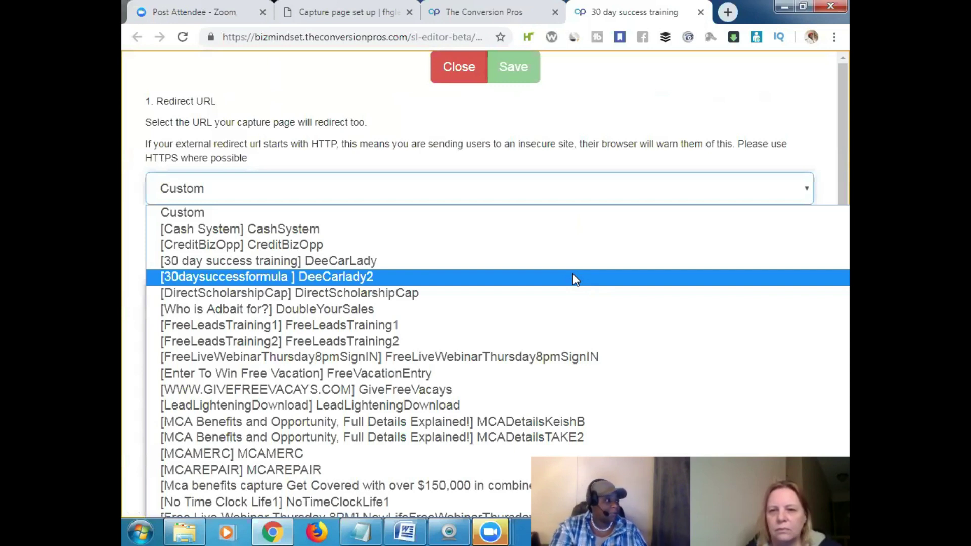
pyautogui.click(574, 277)
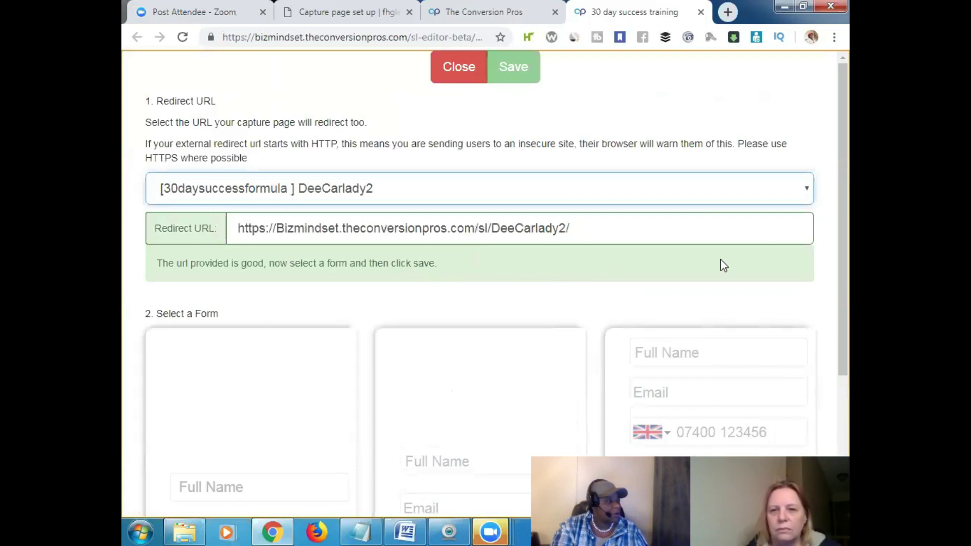
pyautogui.moveTo(850, 240); pyautogui.dragTo(848, 300)
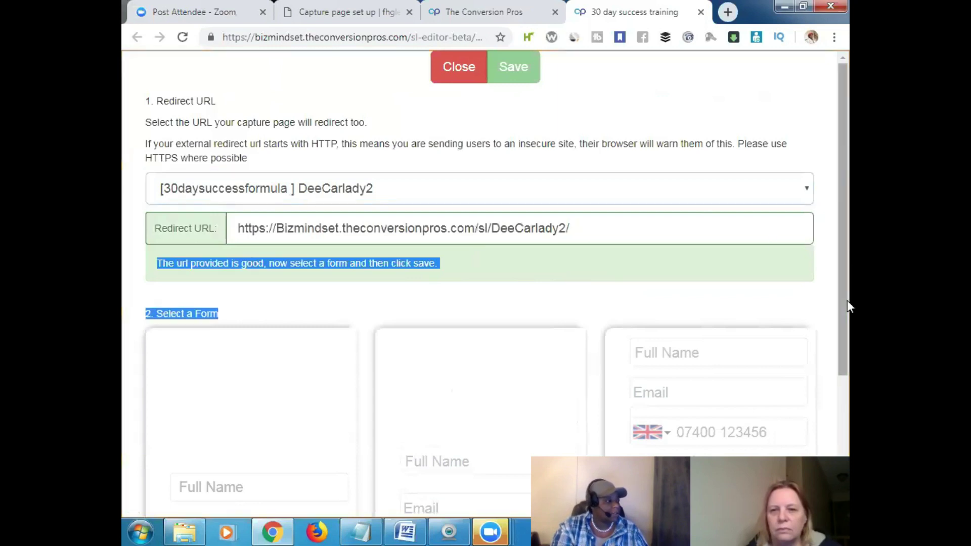
pyautogui.click(832, 297)
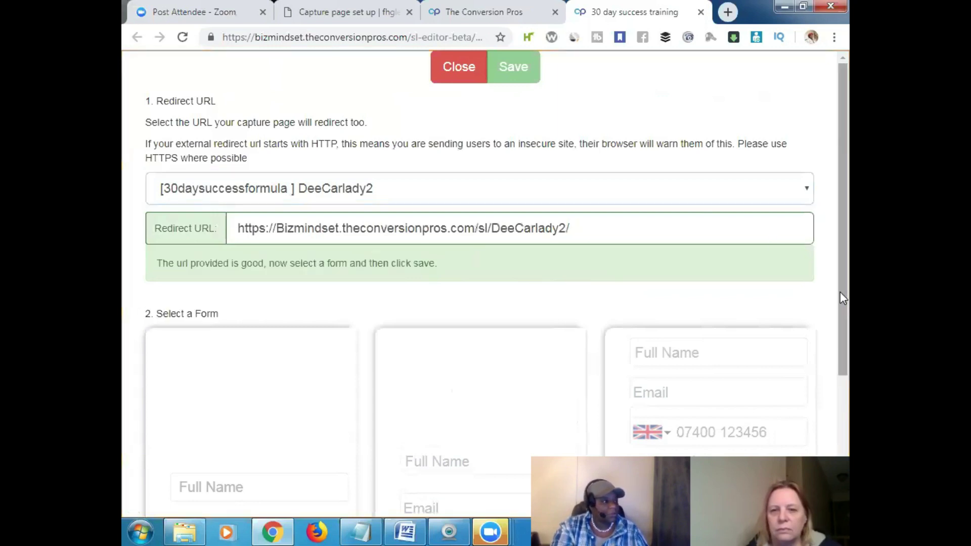
pyautogui.scroll(-1, 841, 354)
pyautogui.scroll(-3, 841, 405)
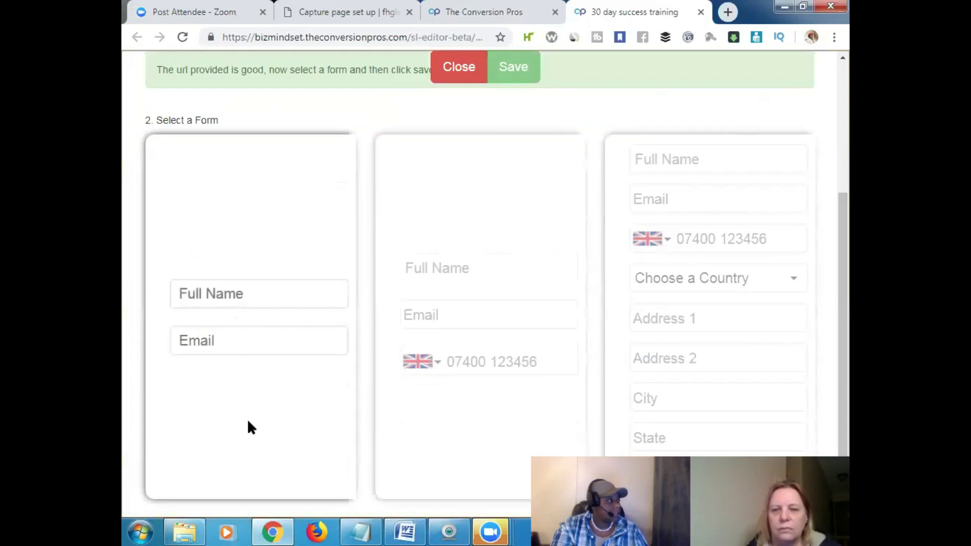
# Choose the Full Name and Email form instead of the phone version and save the settings
pyautogui.click(231, 433)
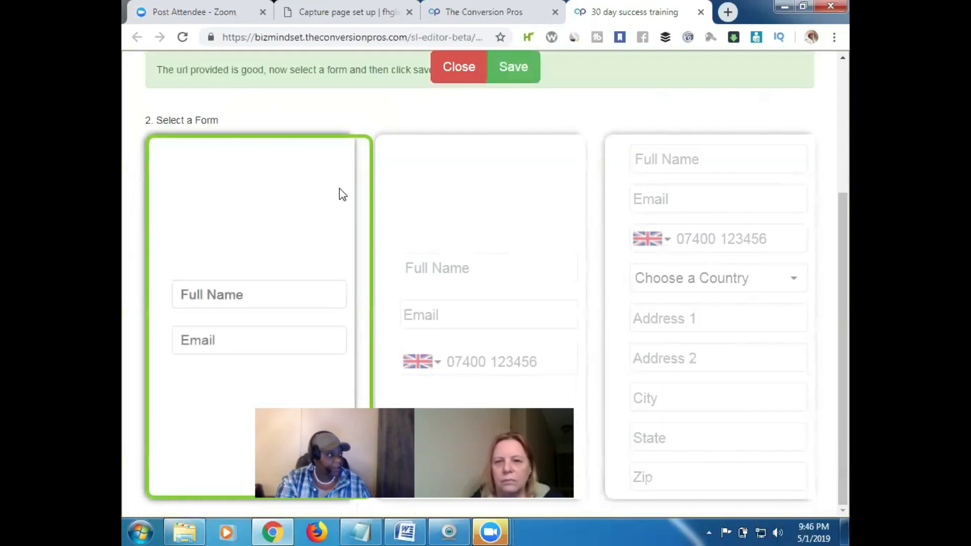
pyautogui.click(481, 212)
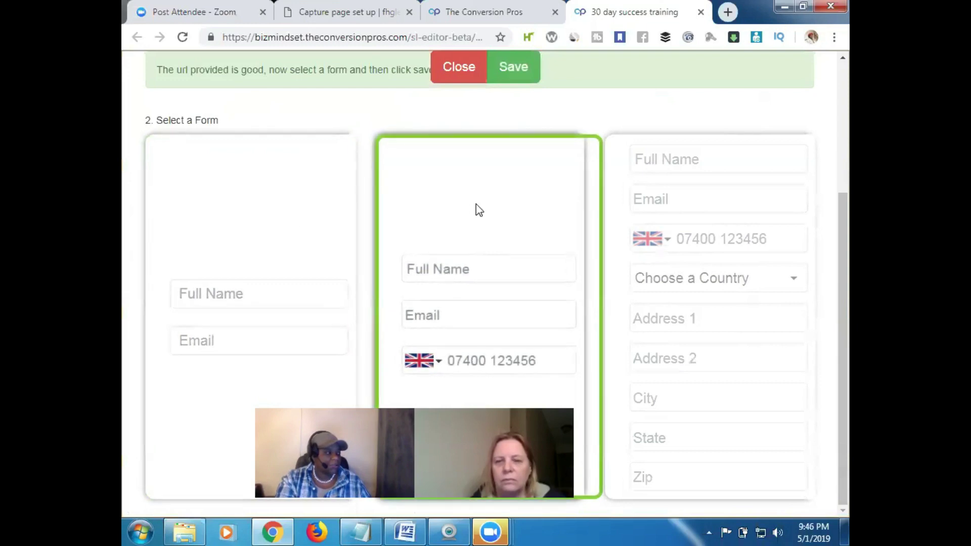
pyautogui.click(271, 210)
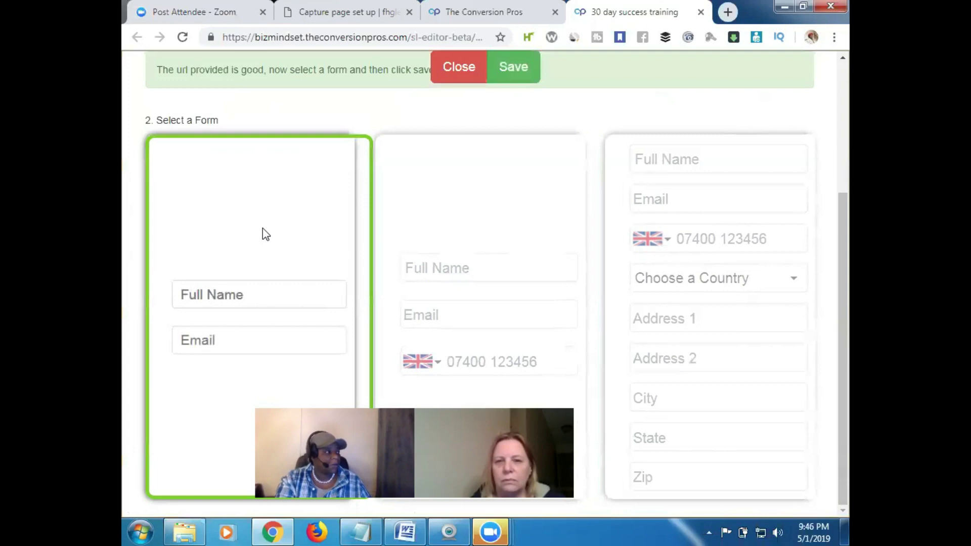
pyautogui.click(513, 67)
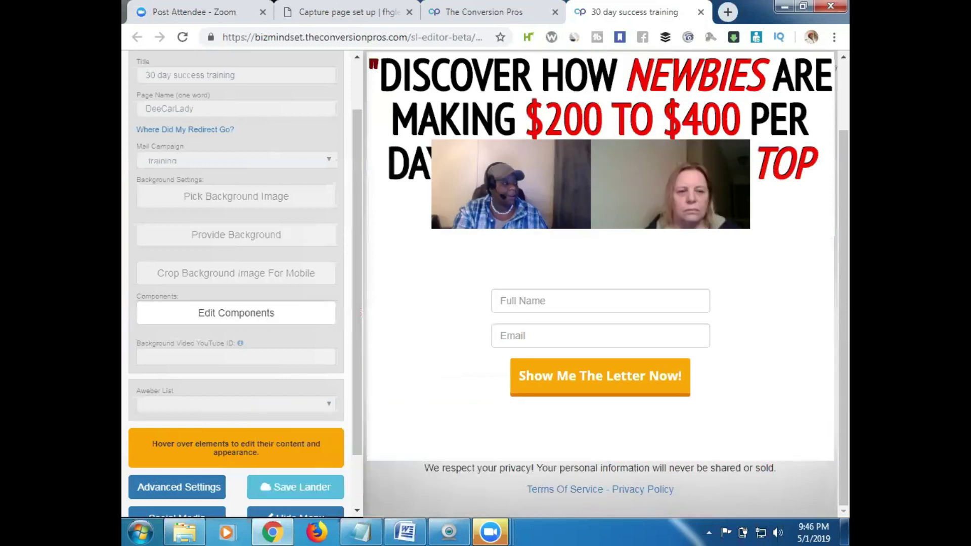
# Save the capture page with Save Lander and close the '30 day success training' editor tab
pyautogui.moveTo(356, 412); pyautogui.dragTo(349, 449)
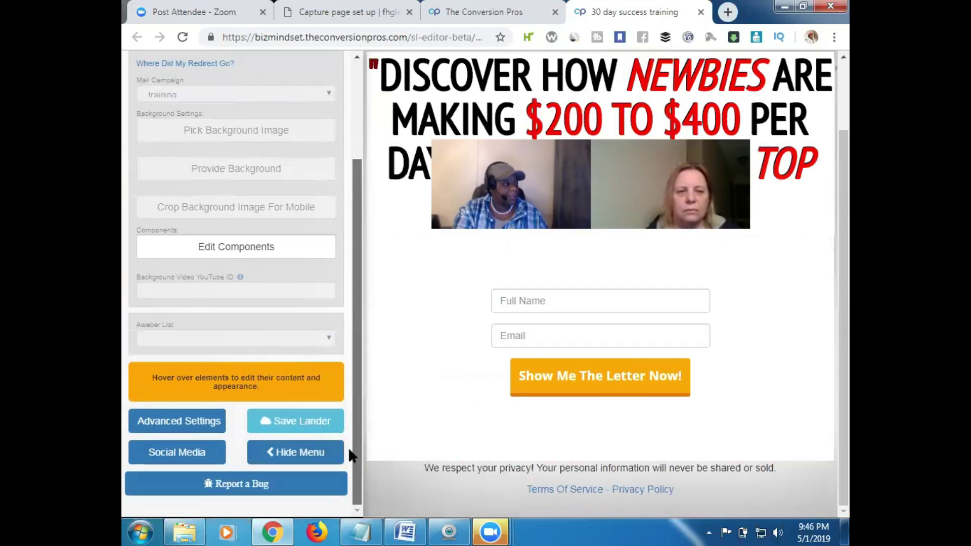
pyautogui.click(299, 422)
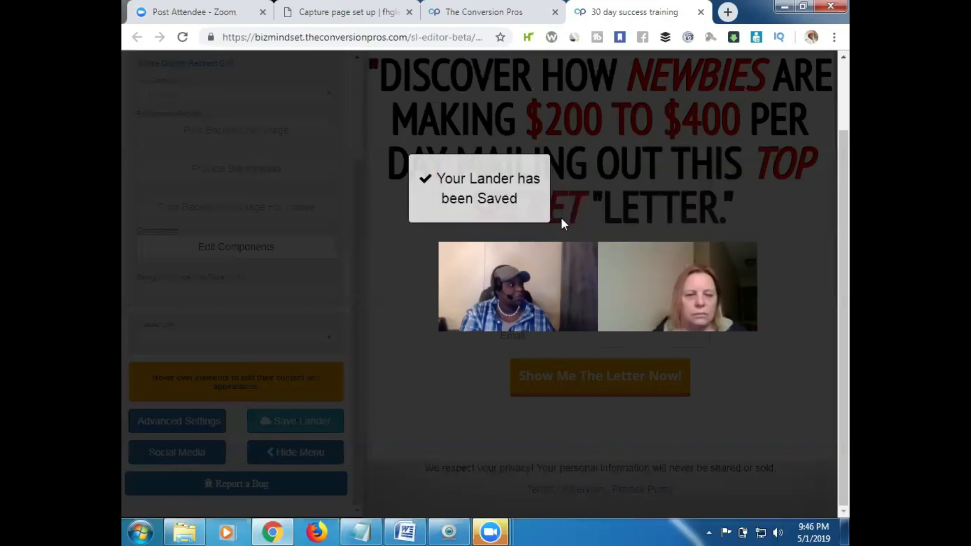
pyautogui.moveTo(560, 240)
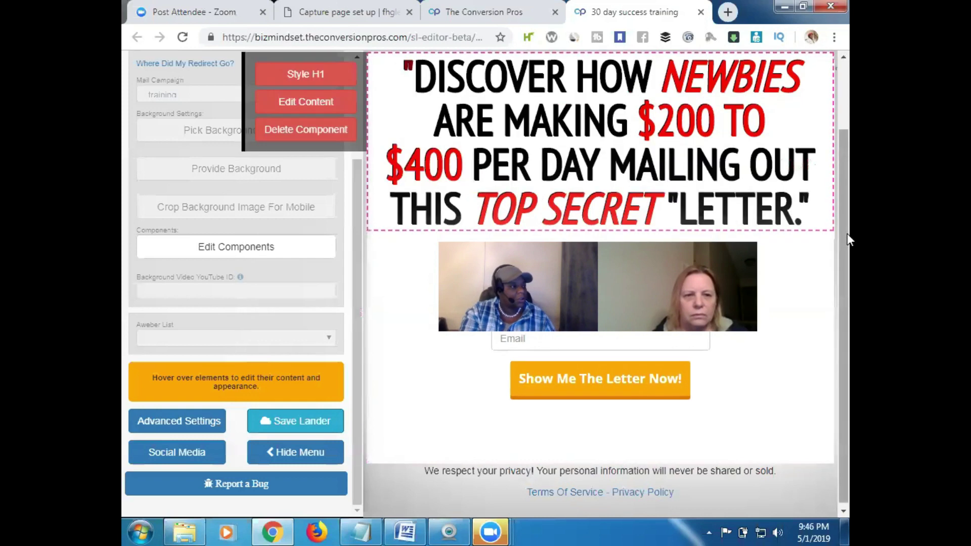
pyautogui.scroll(1, 849, 175)
pyautogui.scroll(2, 849, 171)
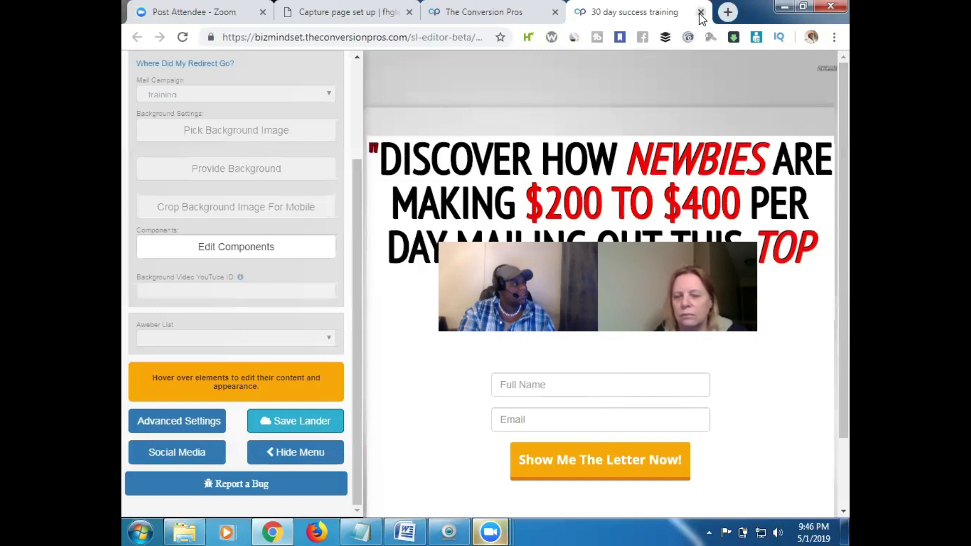
pyautogui.click(701, 13)
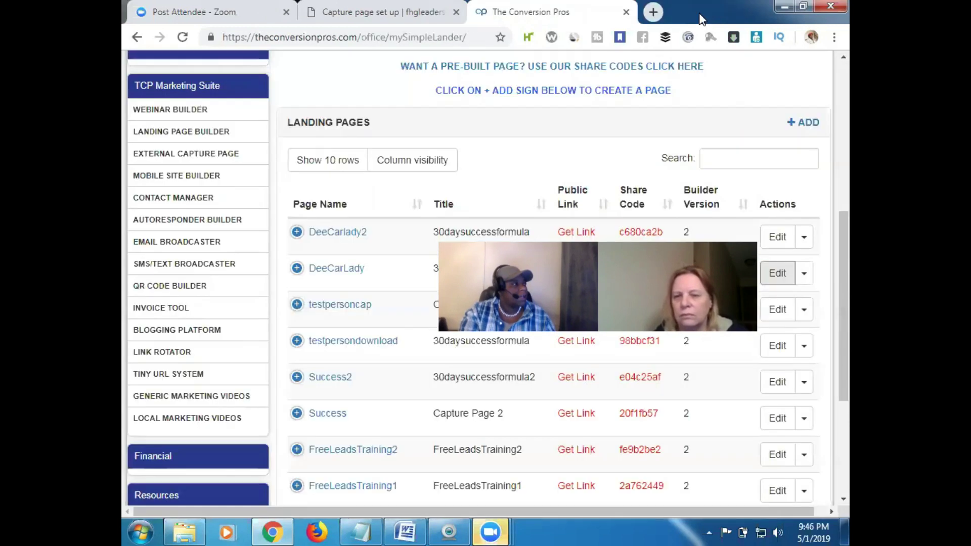
# Reload the Landing Pages list and copy the DeeCarLady page's public link to the clipboard
pyautogui.click(183, 41)
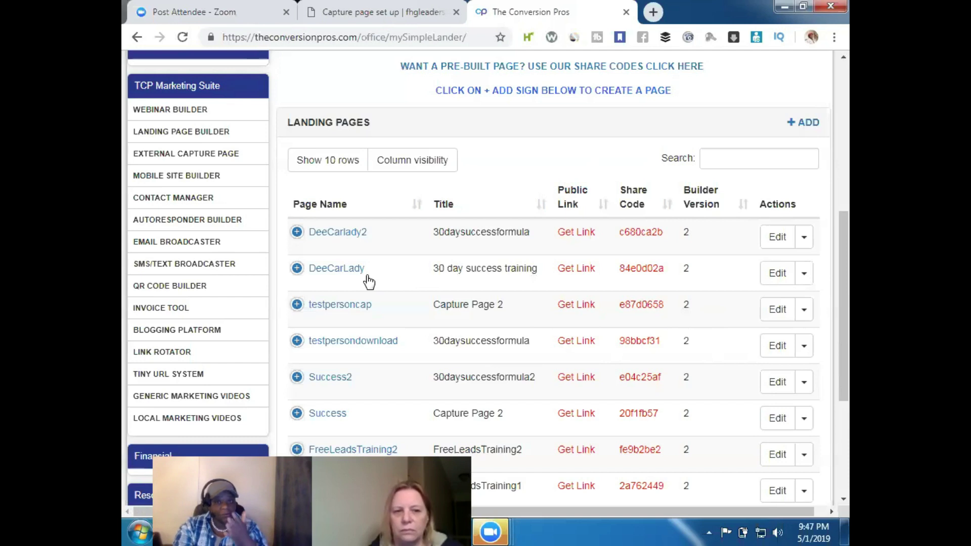
pyautogui.click(579, 275)
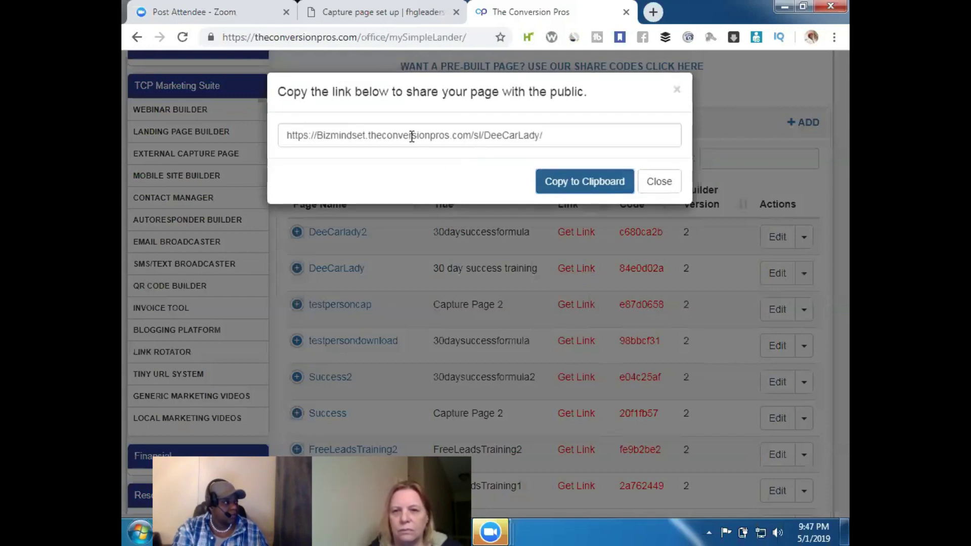
pyautogui.click(593, 187)
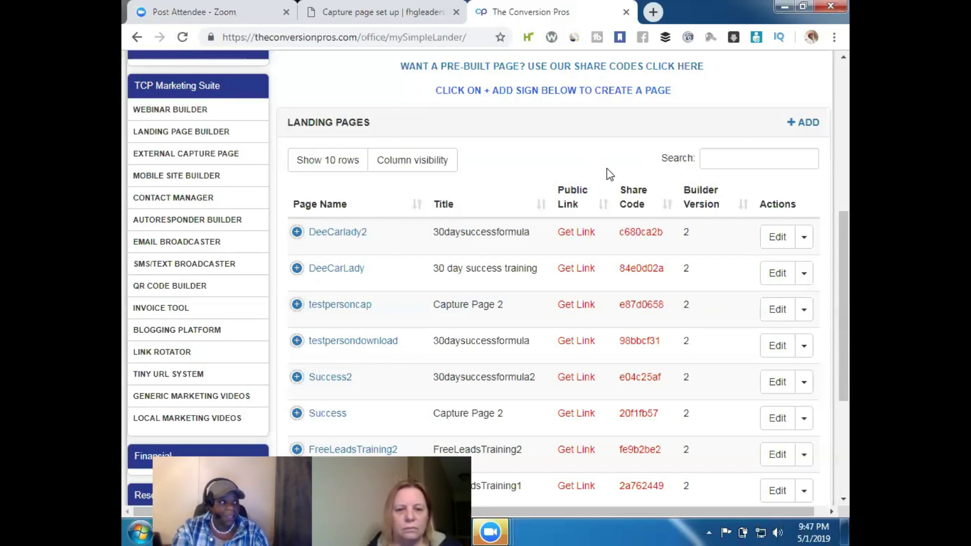
pyautogui.click(839, 37)
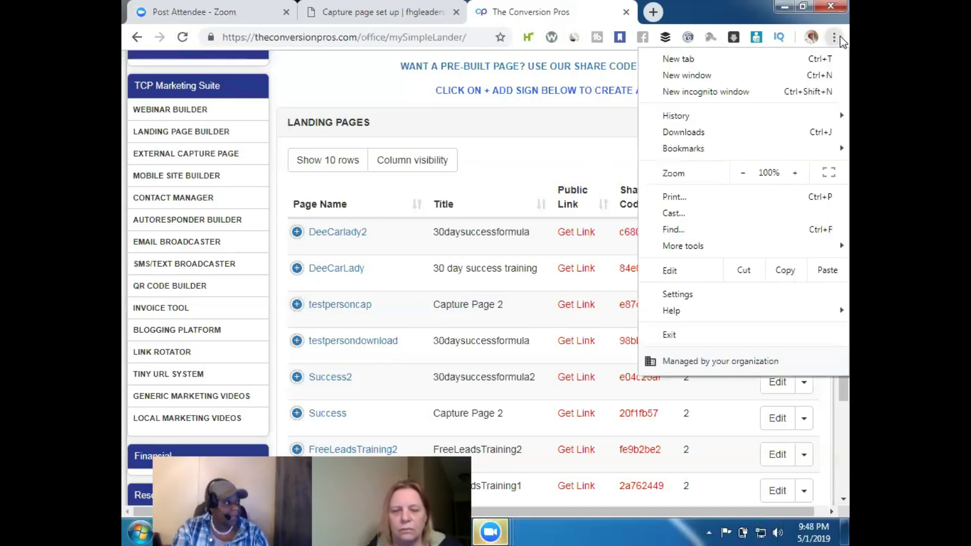
# Load the copied DeeCarLady link in a new incognito window and enter a test name and e-mail
pyautogui.click(747, 92)
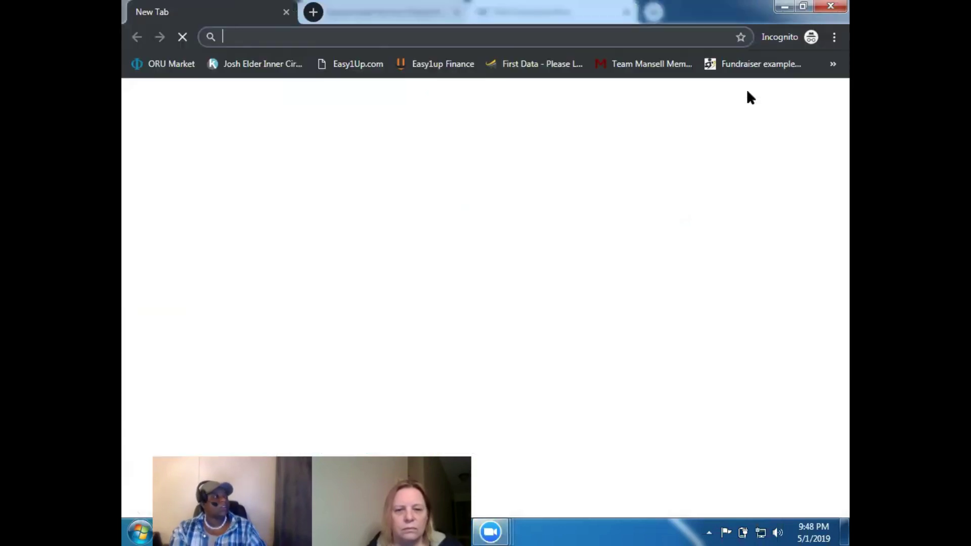
pyautogui.rightClick(248, 34)
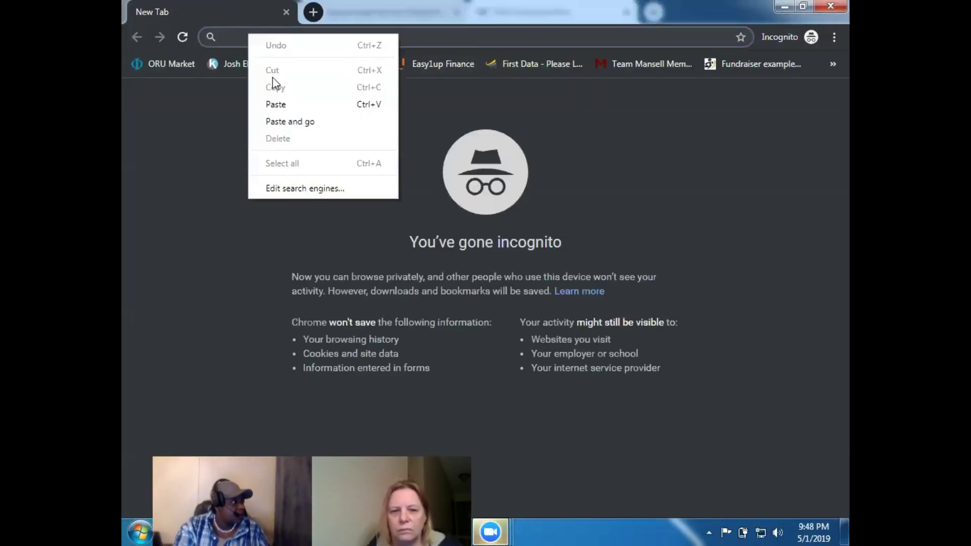
pyautogui.click(324, 122)
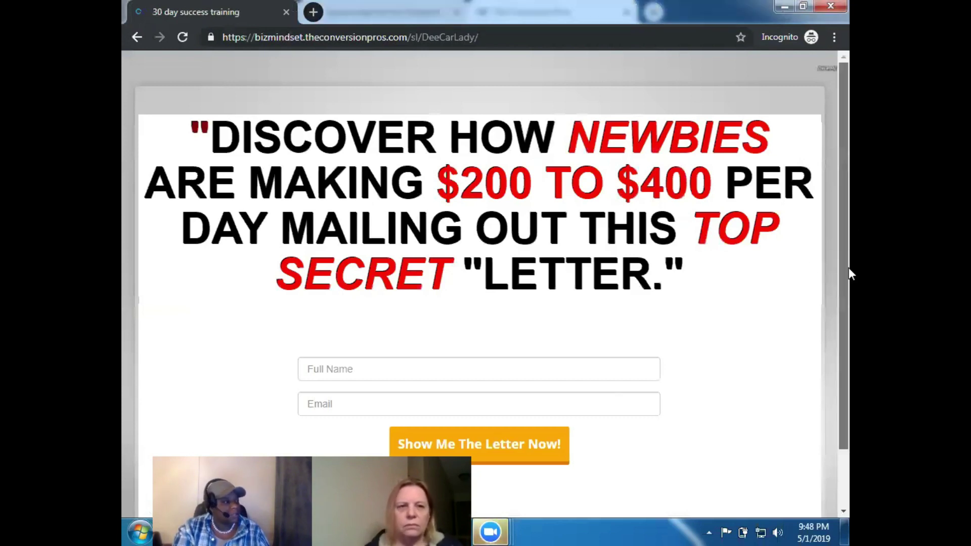
pyautogui.scroll(-2, 837, 327)
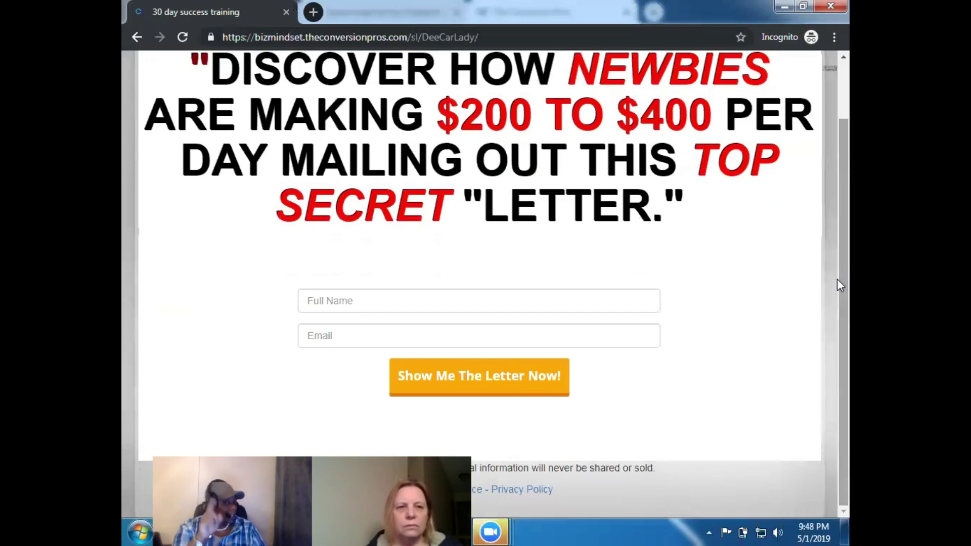
pyautogui.click(363, 301)
pyautogui.write('test')
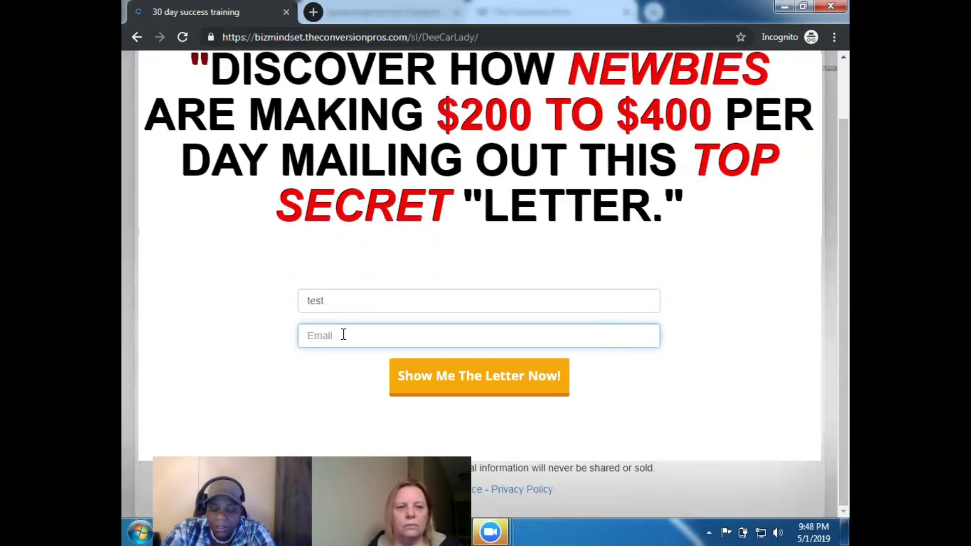
pyautogui.write('luvn')
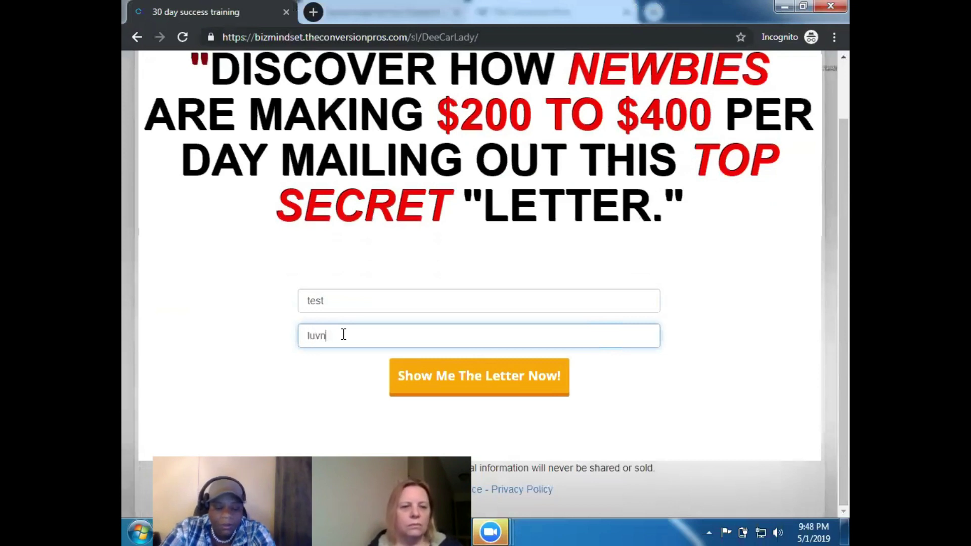
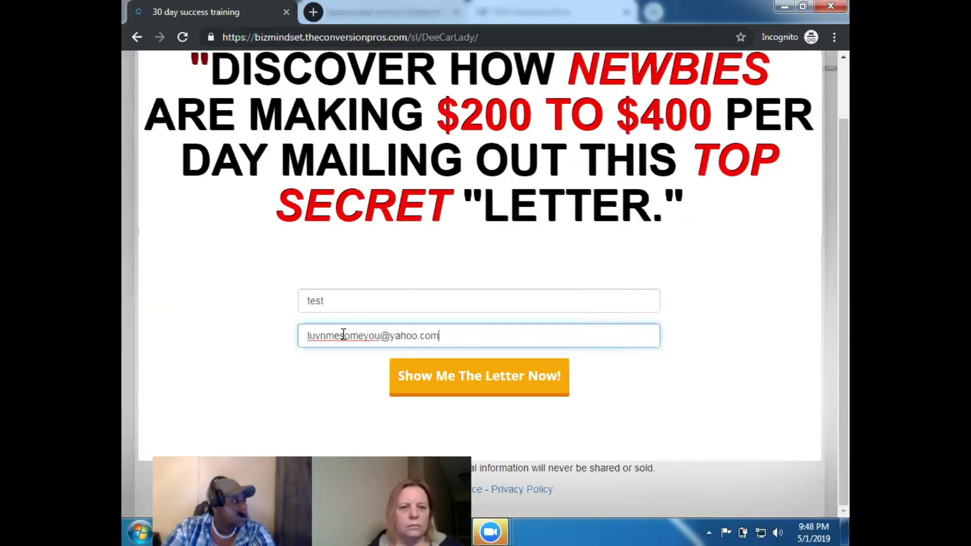
# Submit the test sign-up form and scroll the DeeCarlady2 page down to its letter button
pyautogui.click(502, 378)
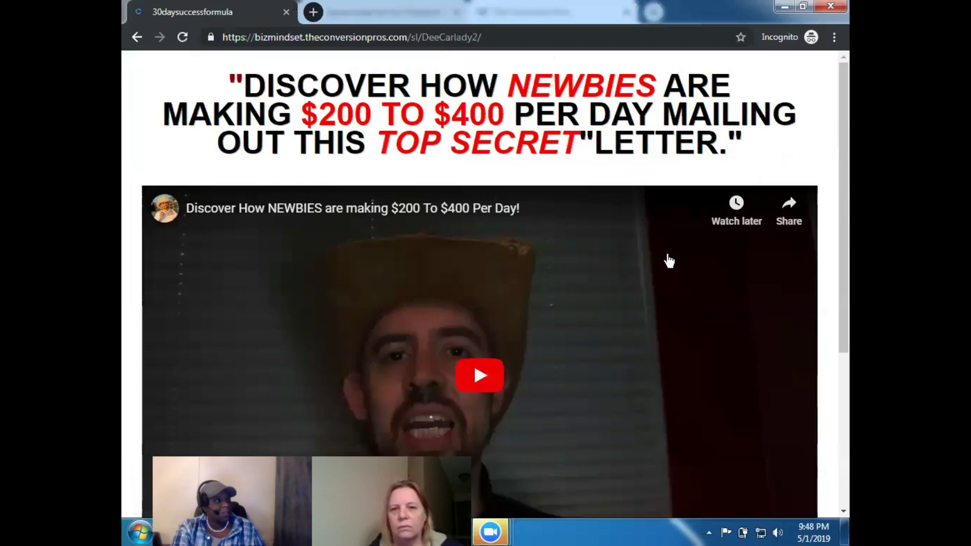
pyautogui.moveTo(848, 175); pyautogui.dragTo(848, 298)
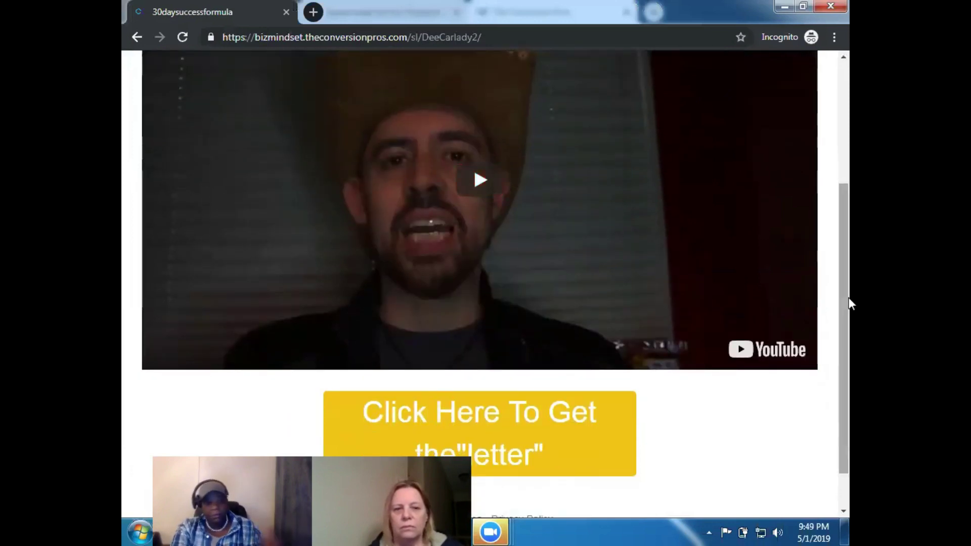
pyautogui.moveTo(848, 297); pyautogui.dragTo(848, 350)
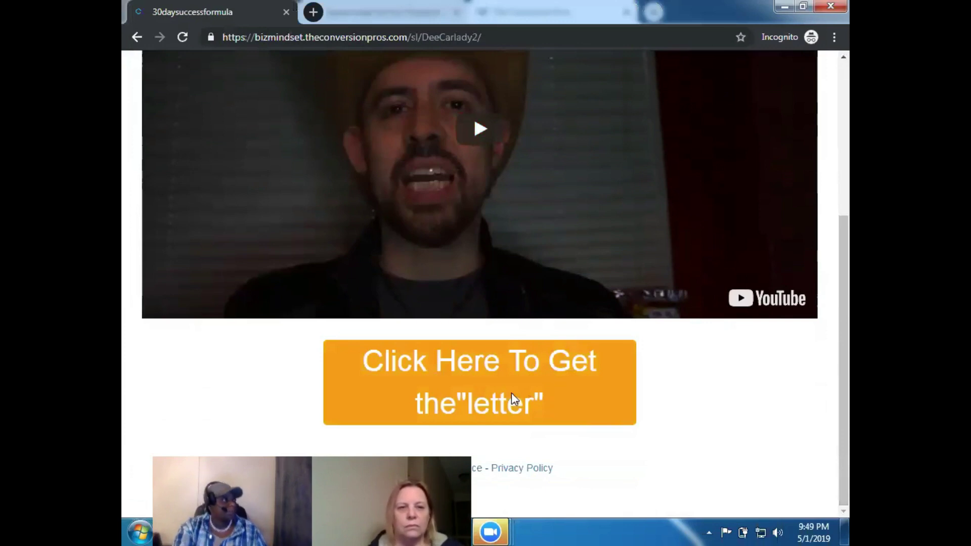
# Open the 30 day Success Formula sales letter PDF from the 'Click Here To Get the letter' button
pyautogui.click(513, 395)
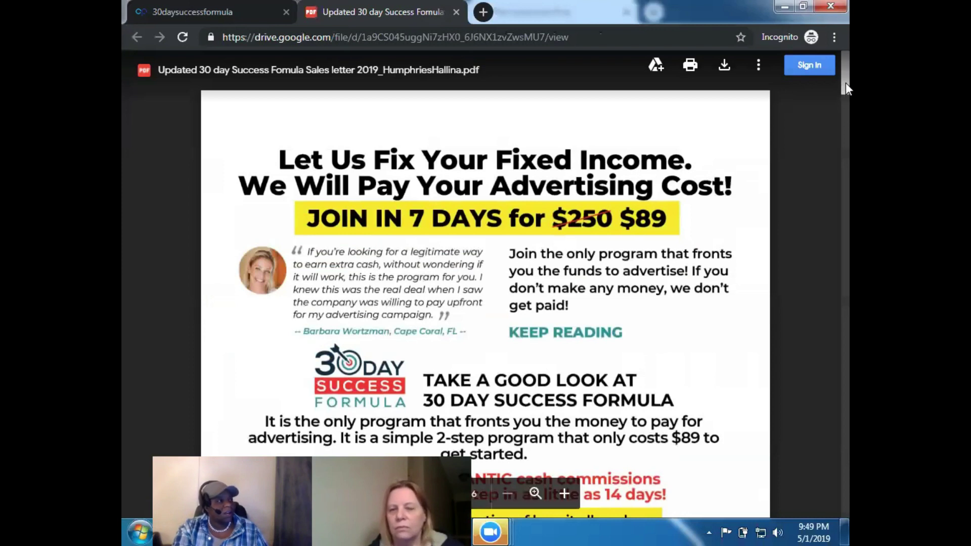
pyautogui.moveTo(845, 76)
pyautogui.mouseDown()
pyautogui.moveTo(848, 336)
pyautogui.moveTo(849, 64)
pyautogui.mouseUp()
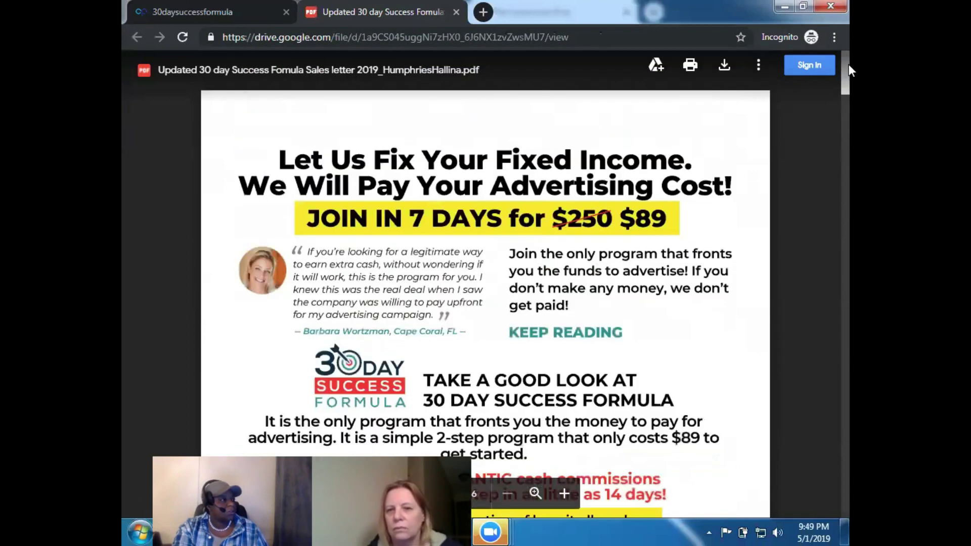